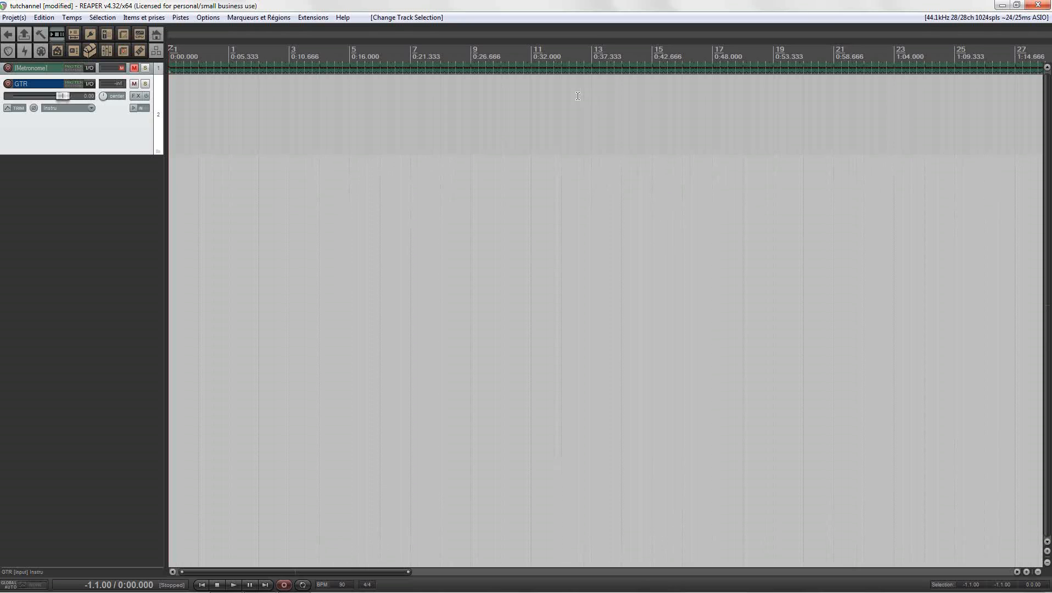
# Open the GTR track's routing, set its track channels to 2, and close the routing window.
pyautogui.click(96, 85)
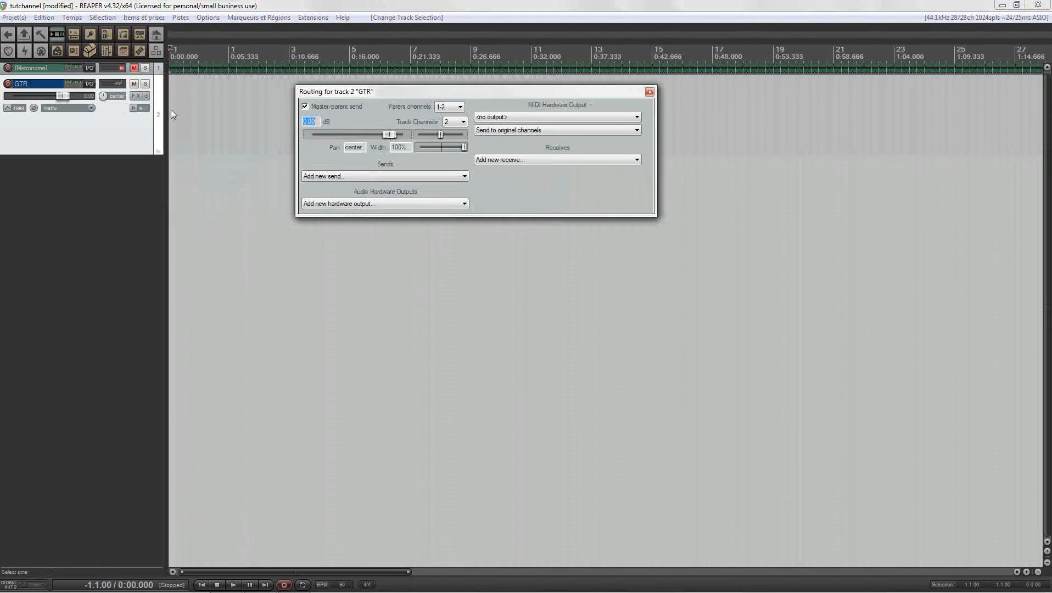
pyautogui.click(463, 121)
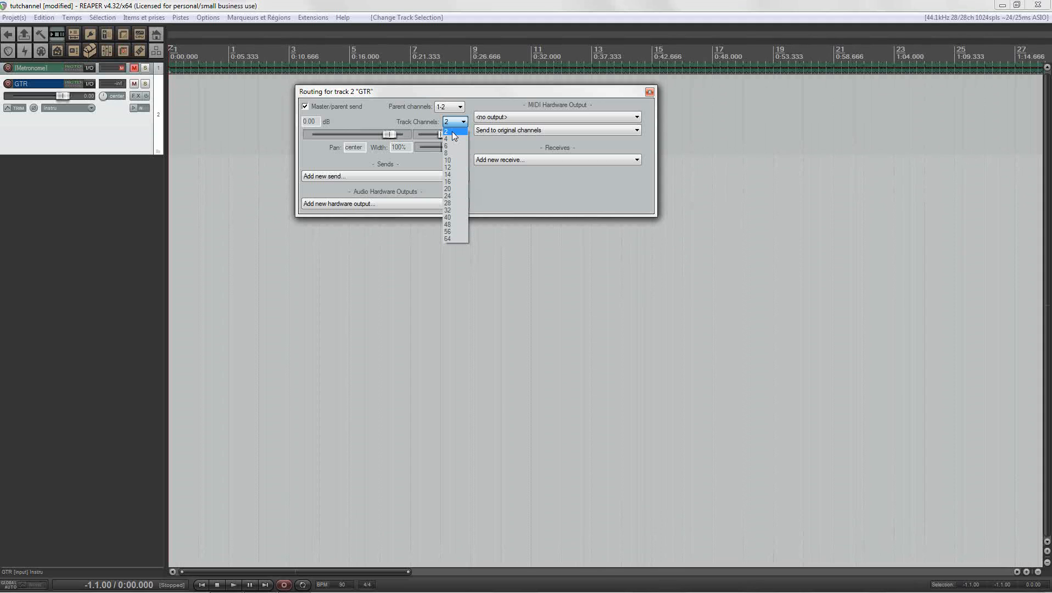
pyautogui.click(453, 133)
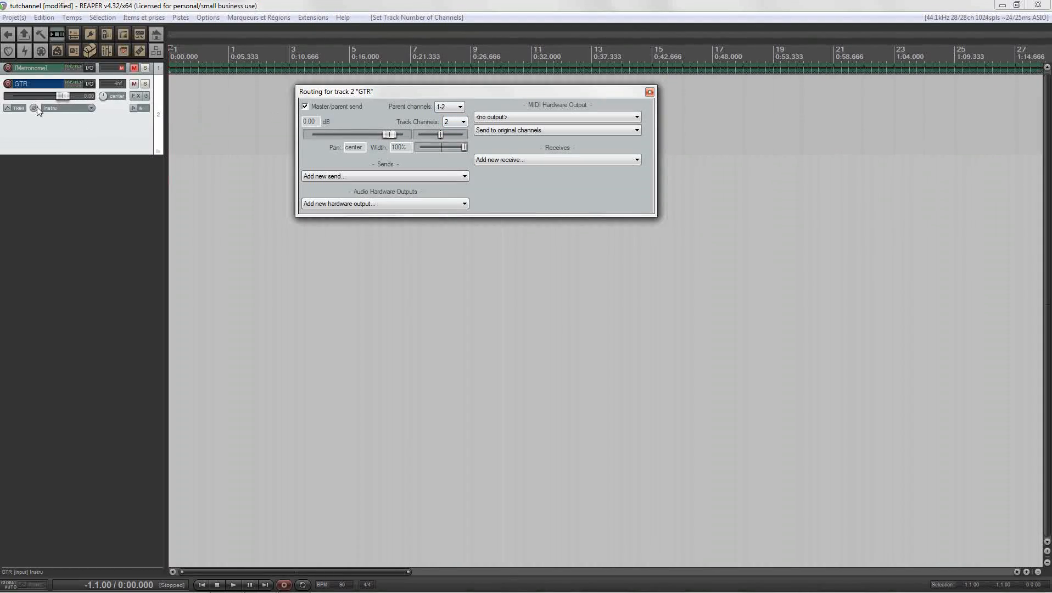
pyautogui.click(649, 93)
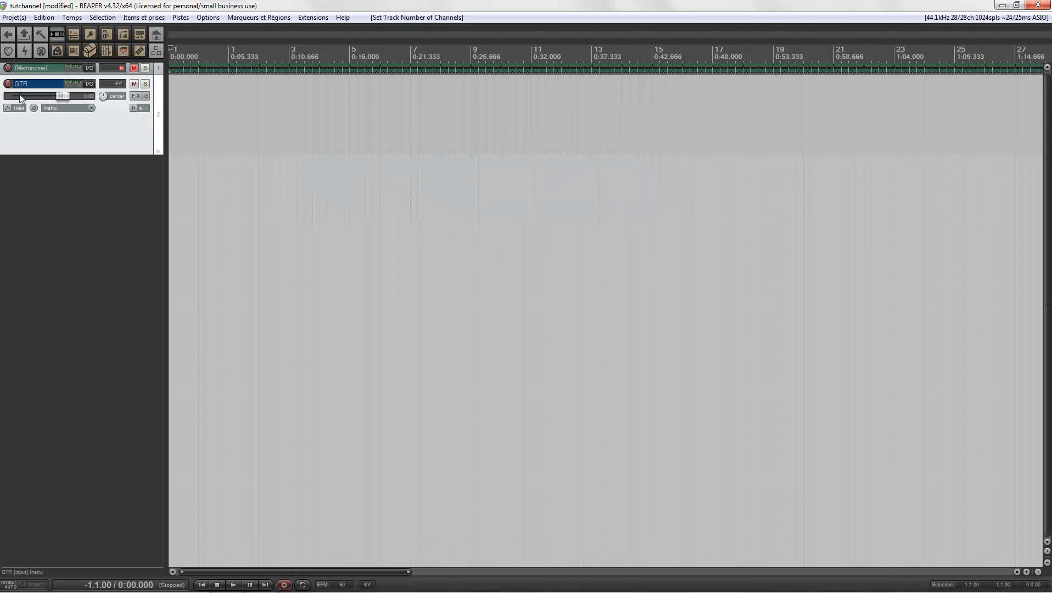
# Set the GTR track's recording input to Instru and arm the track for recording.
pyautogui.click(52, 108)
pyautogui.moveTo(110, 115)
pyautogui.click(156, 116)
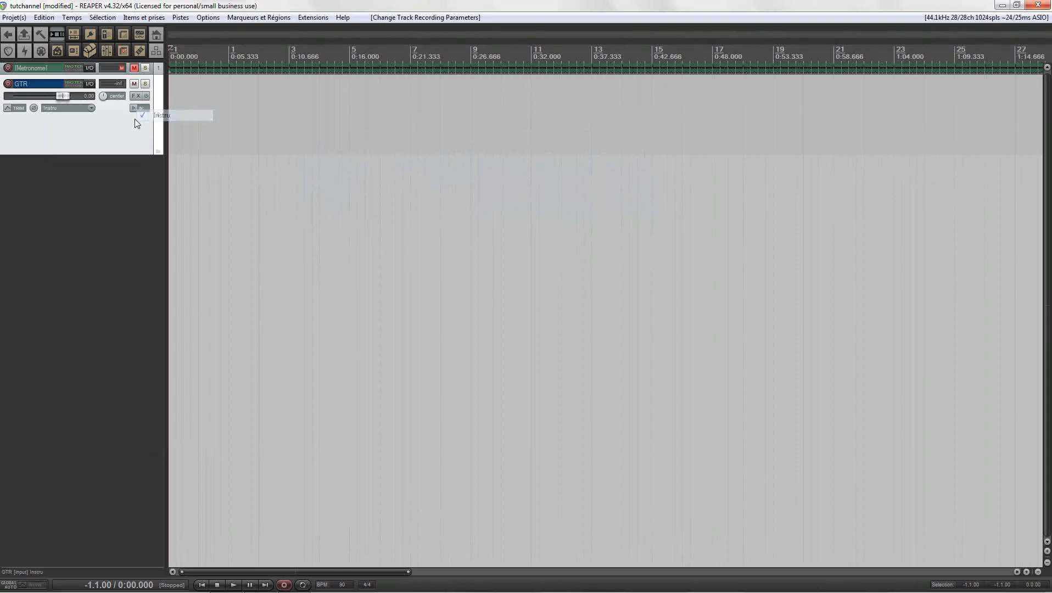
pyautogui.click(8, 84)
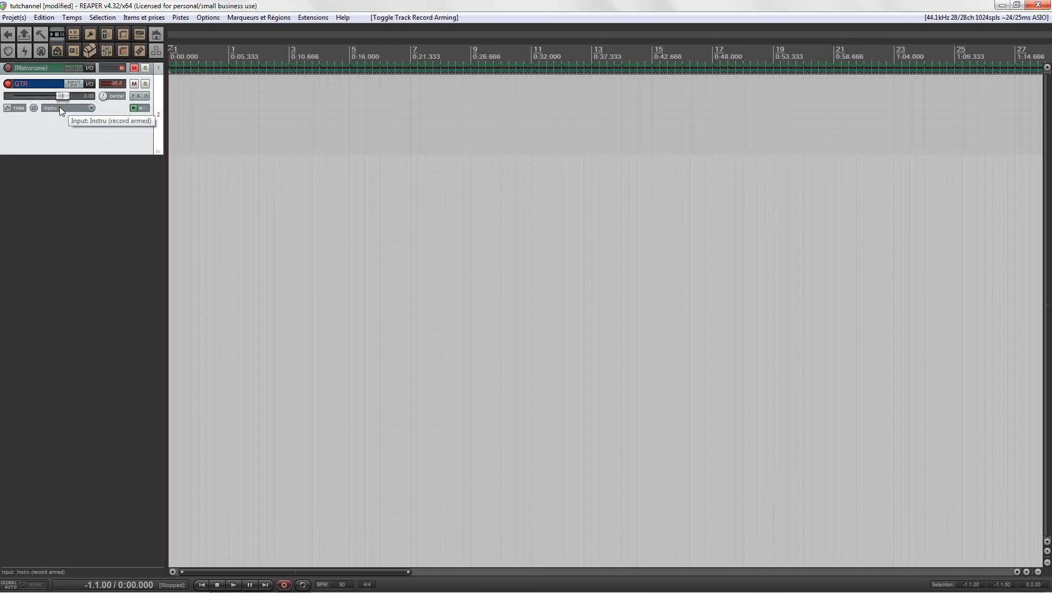
# Unmute the metronome track and run playback to test the live guitar against the click.
pyautogui.click(135, 67)
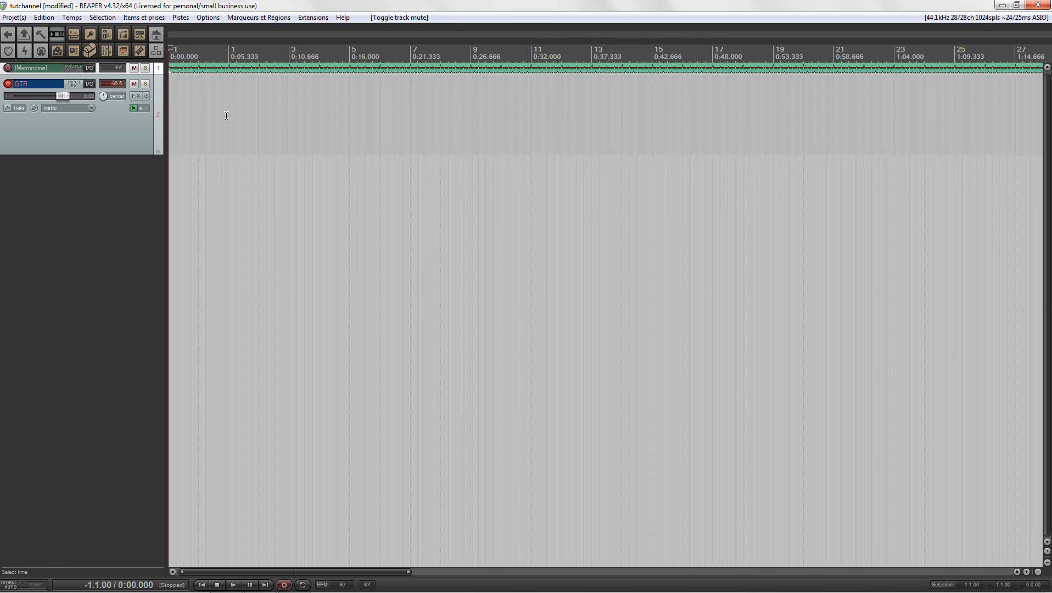
pyautogui.press('space')
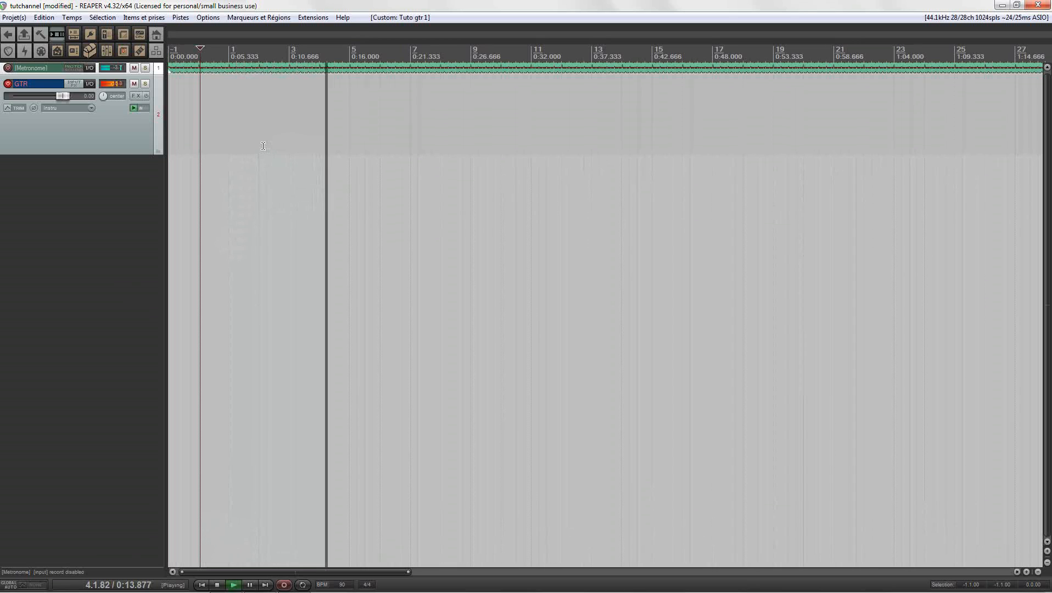
pyautogui.press('space')
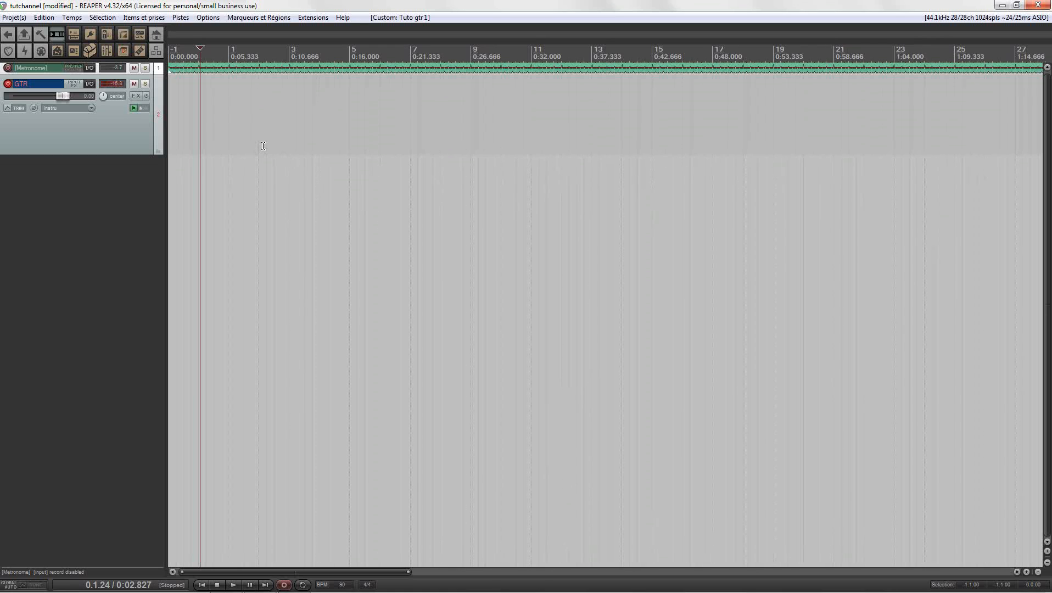
# Add the Guitar Rig 4 plugin from the Ampli Gtr effects folder to the GTR track.
pyautogui.click(91, 39)
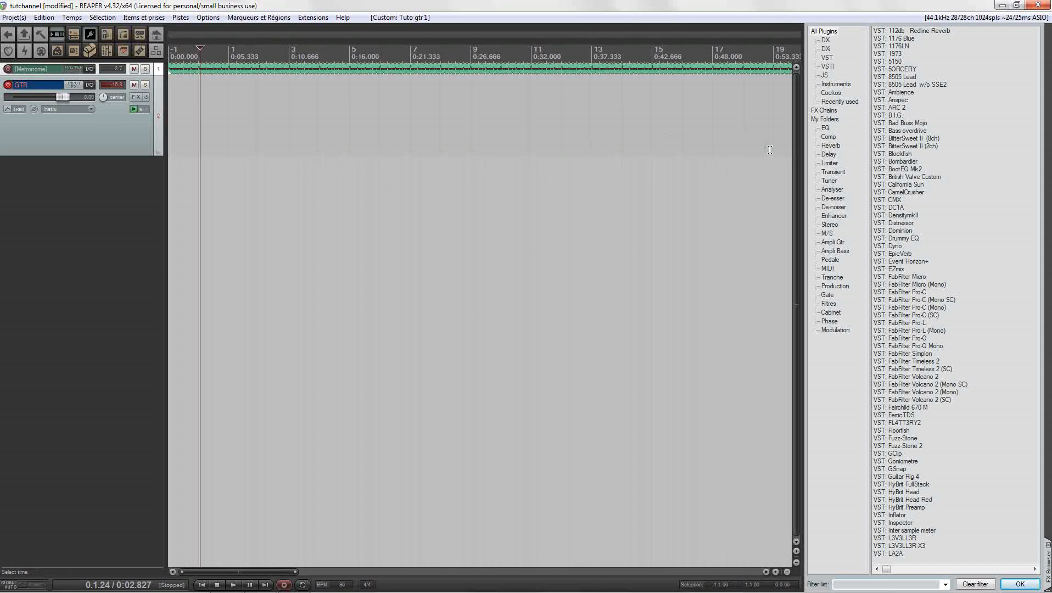
pyautogui.click(832, 243)
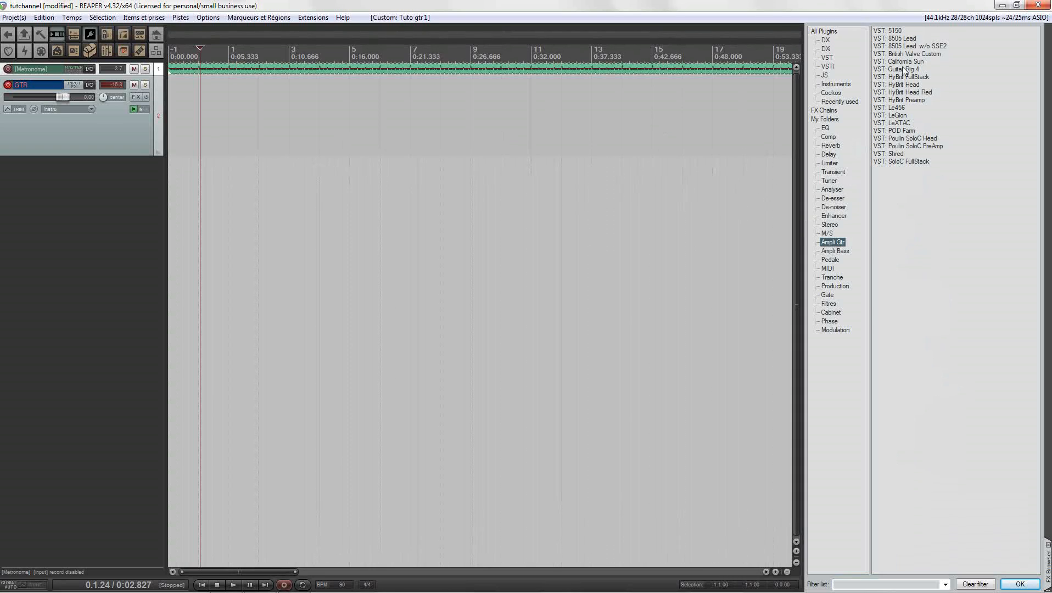
pyautogui.moveTo(904, 69); pyautogui.dragTo(132, 101)
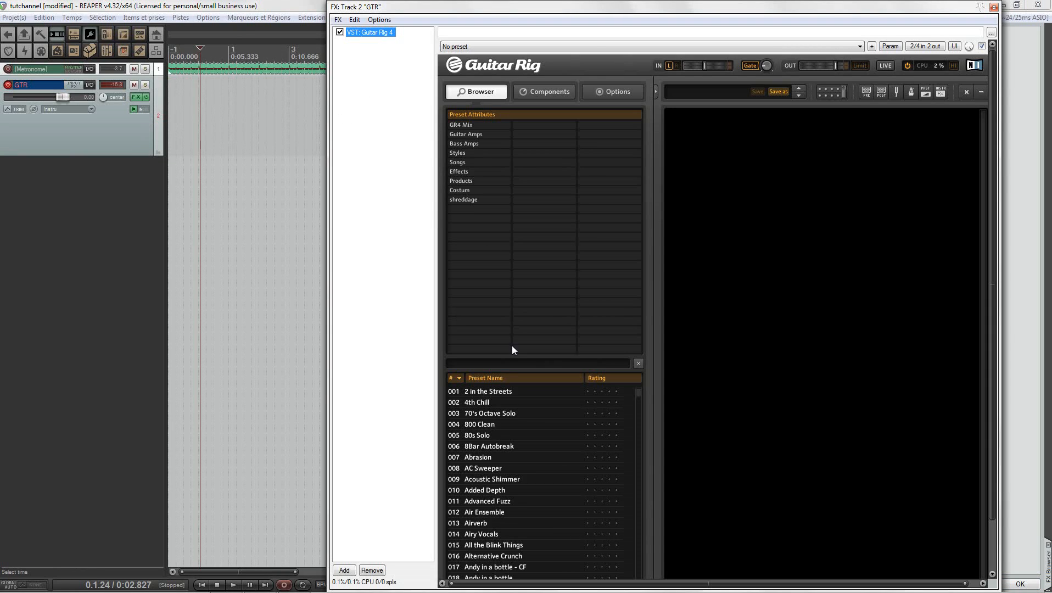
# Load the Nickel Power preset from Guitar Rig's Metal style and close the effects window.
pyautogui.click(457, 153)
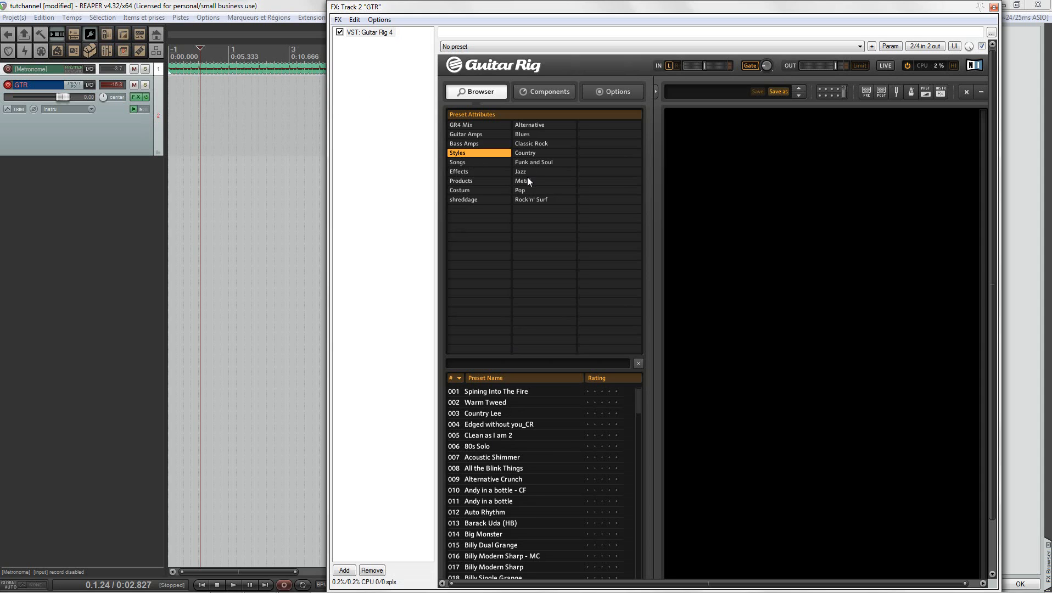
pyautogui.click(526, 181)
pyautogui.click(493, 457)
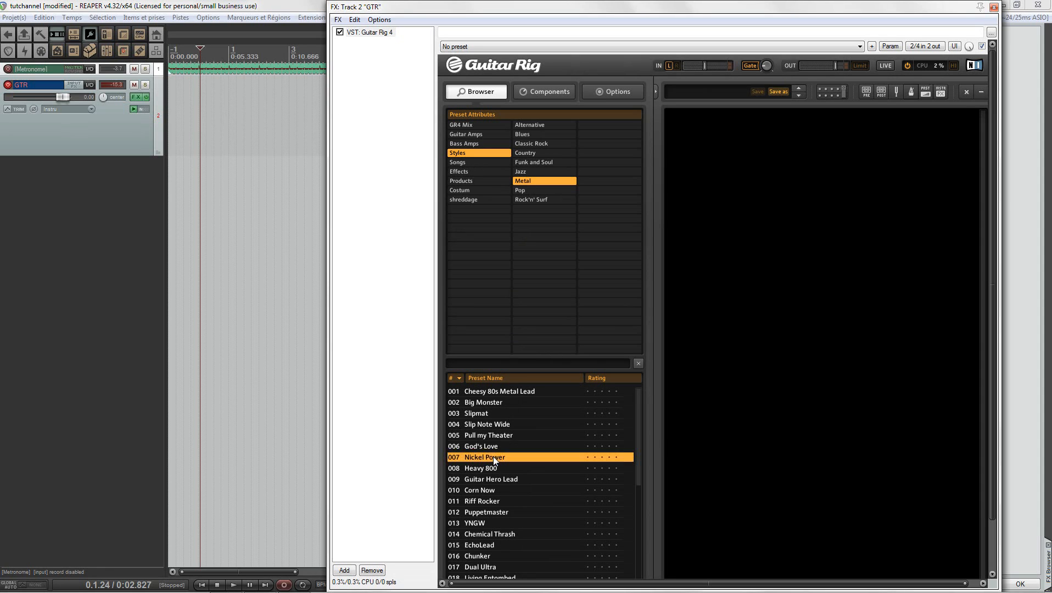
pyautogui.click(993, 7)
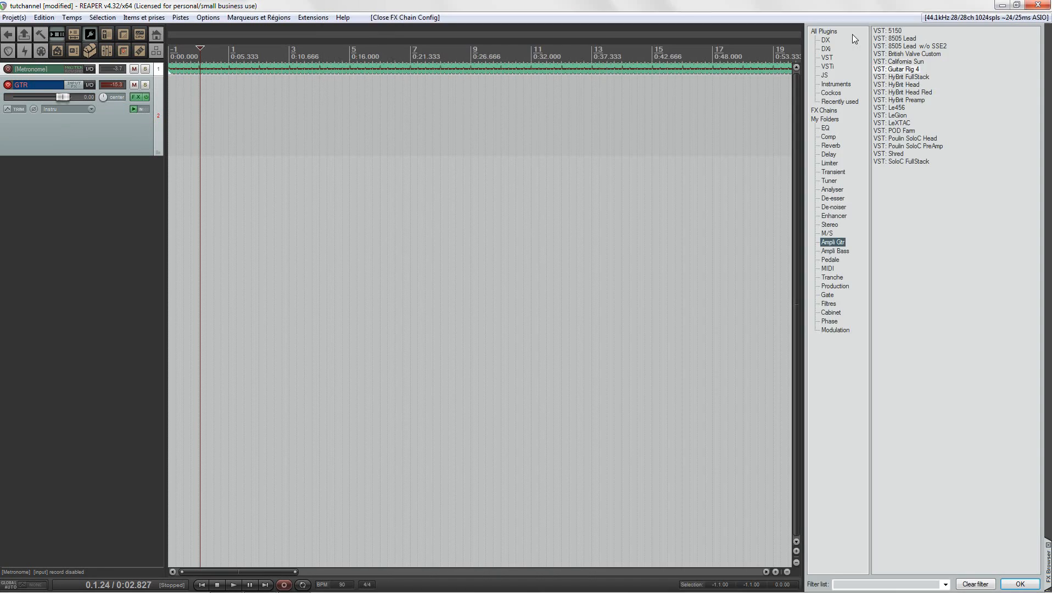
# Run playback from about 0:03.5 to test the guitar, switching the GTR track's record monitoring to auto and off.
pyautogui.click(208, 116)
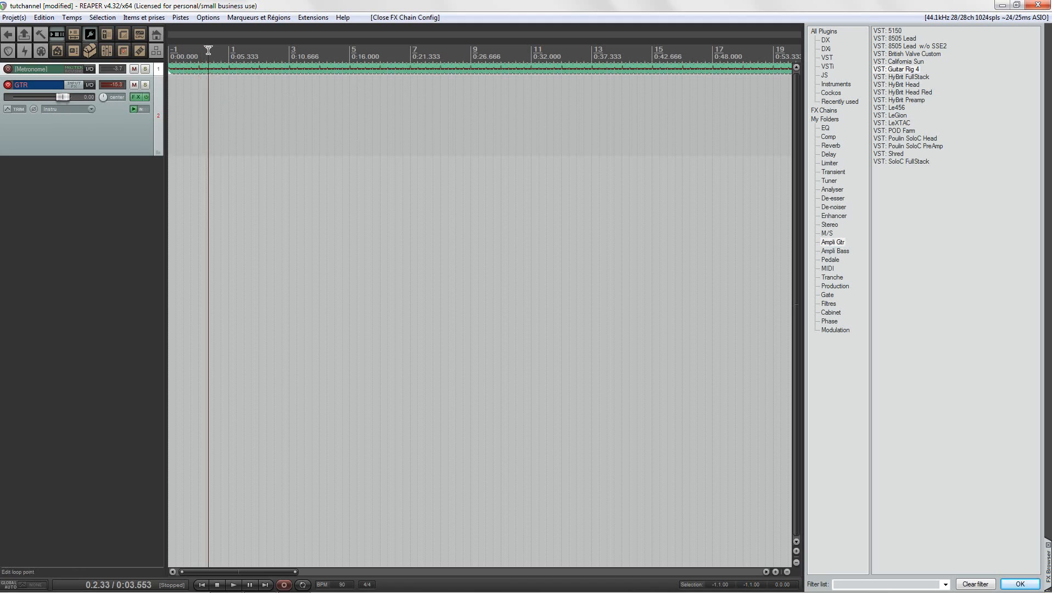
pyautogui.press('space')
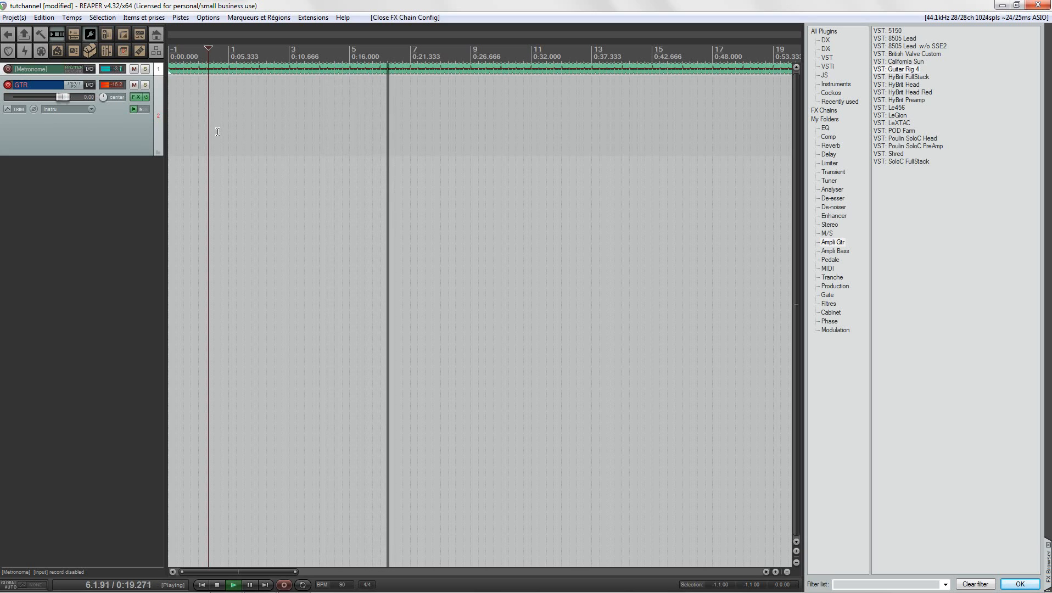
pyautogui.click(132, 110)
pyautogui.press('space')
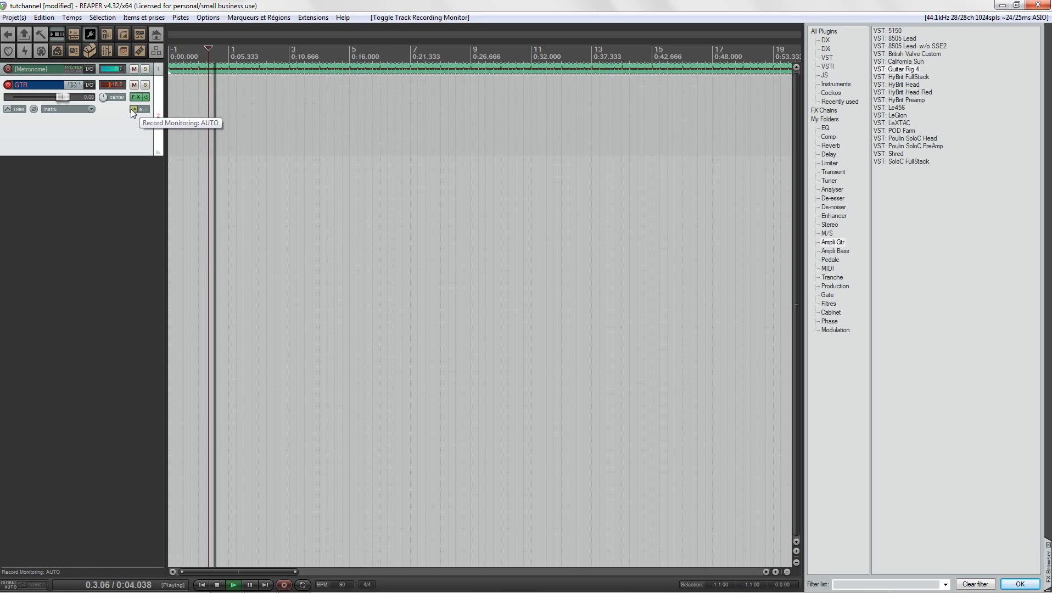
pyautogui.click(132, 110)
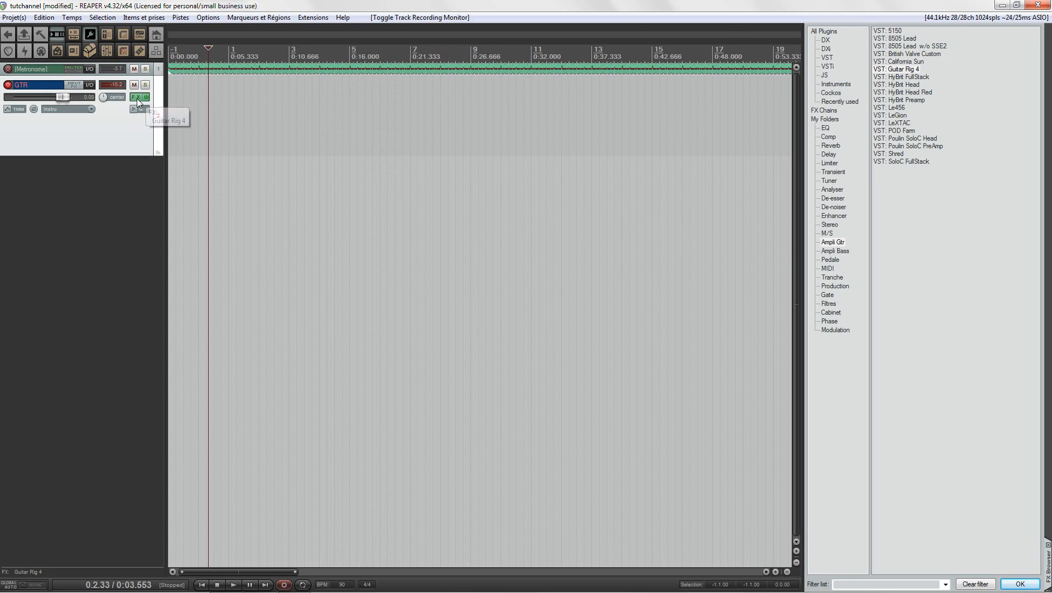
# Review the GTR track's Guitar Rig chain, close it, and turn the track's record monitoring back on.
pyautogui.click(137, 97)
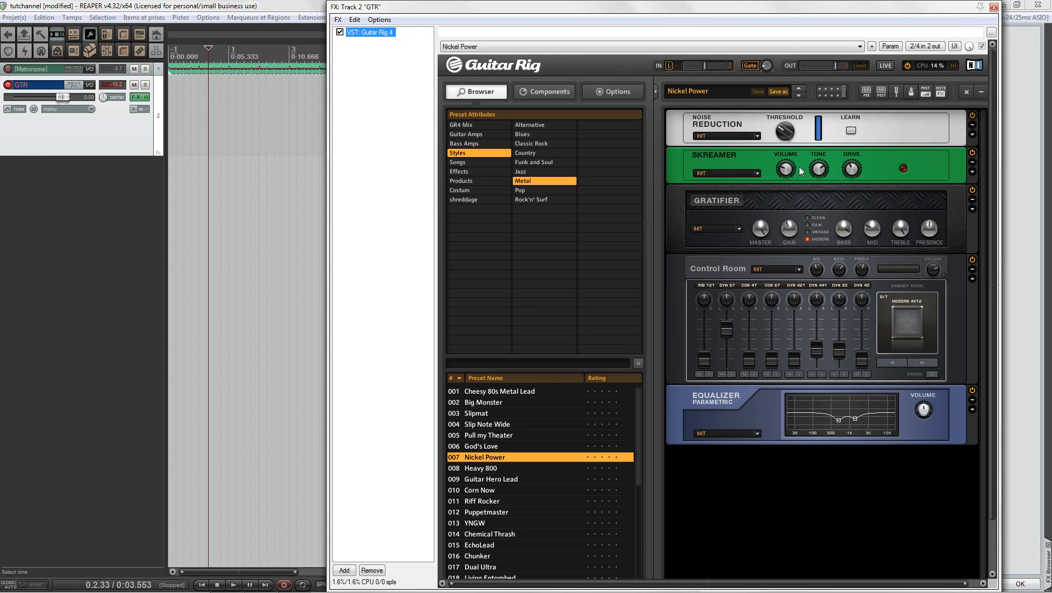
pyautogui.click(994, 7)
pyautogui.click(133, 110)
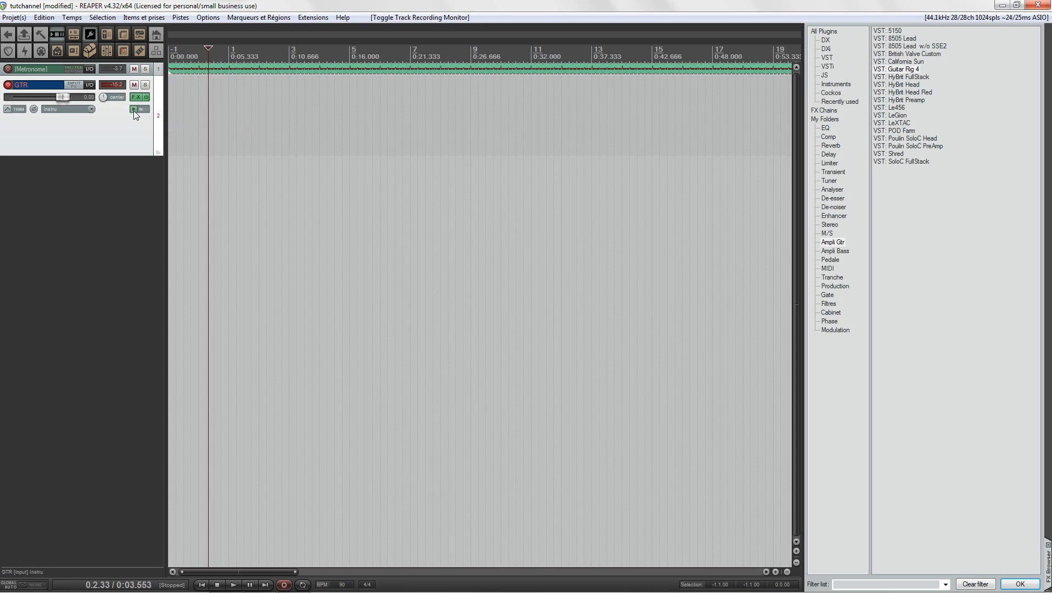
# Record a guitar take of about nine bars on the GTR track, stop, and keep the recorded file.
pyautogui.hotkey('ctrl', 'r')
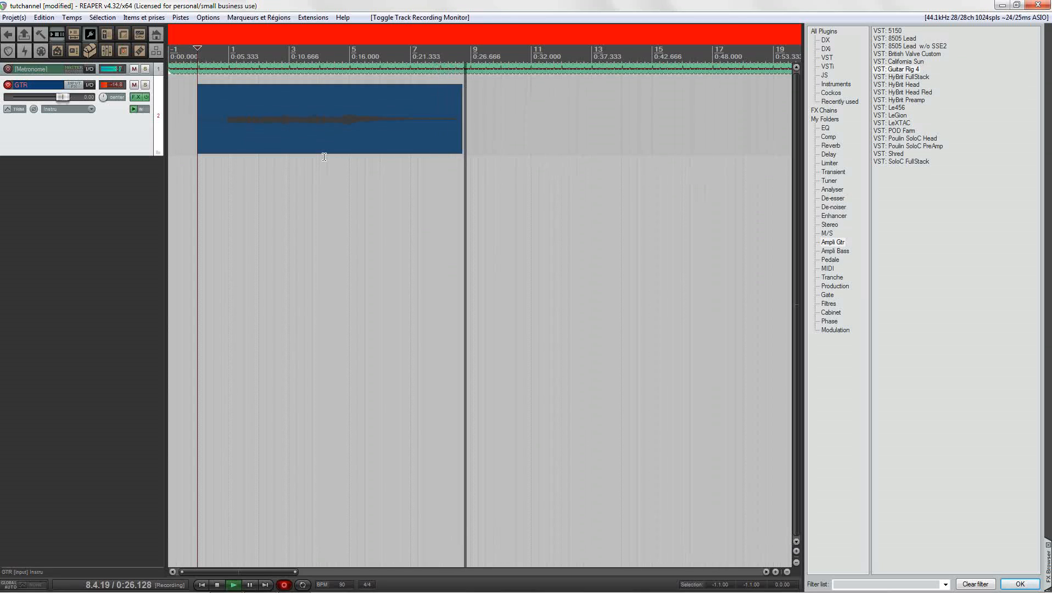
pyautogui.press('space')
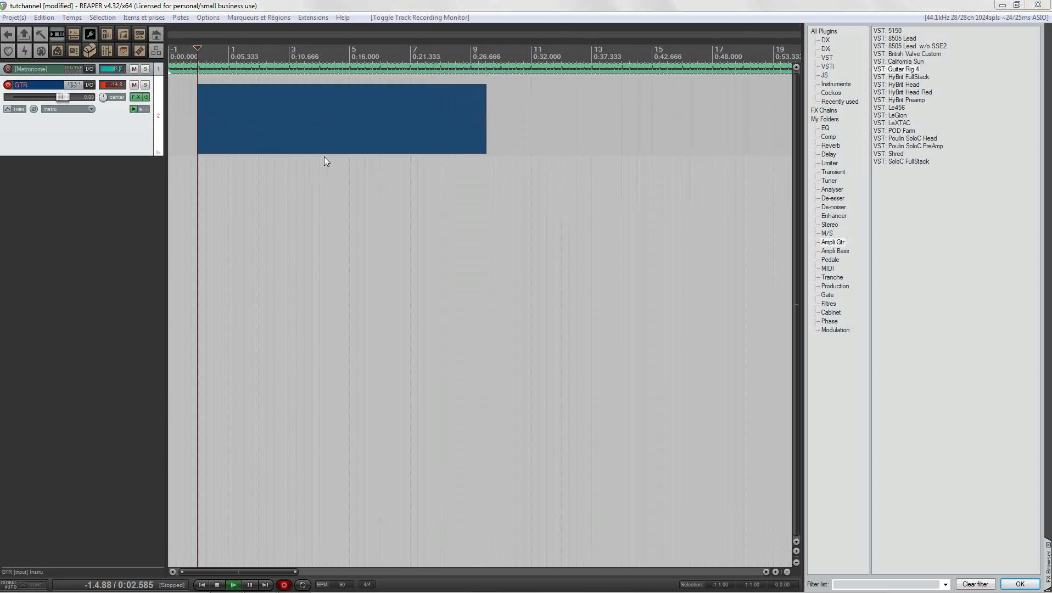
pyautogui.click(408, 372)
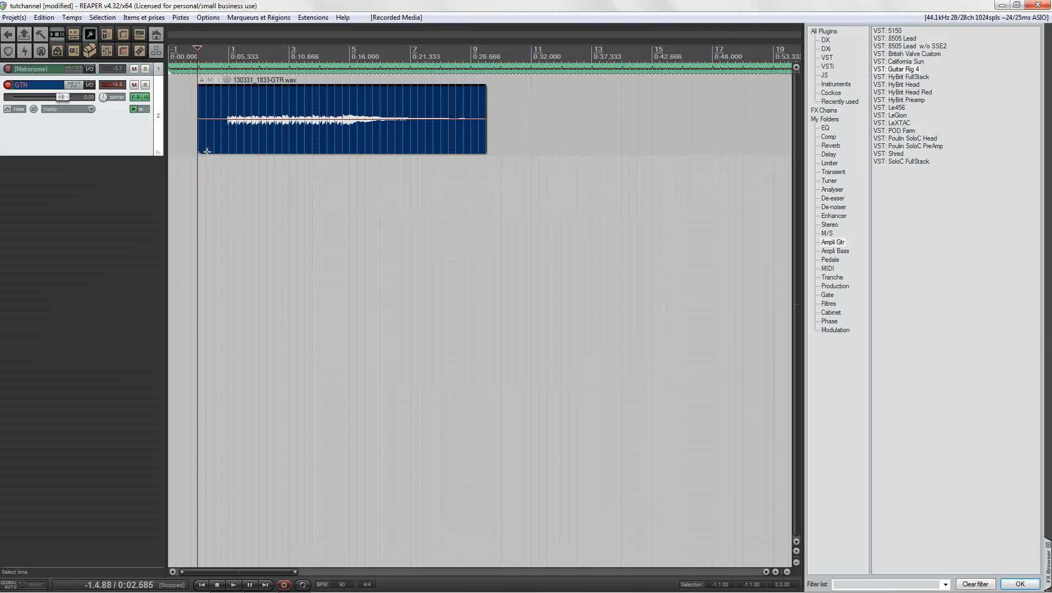
# Play back the recorded take from just before the first guitar notes, with the metronome on.
pyautogui.click(219, 140)
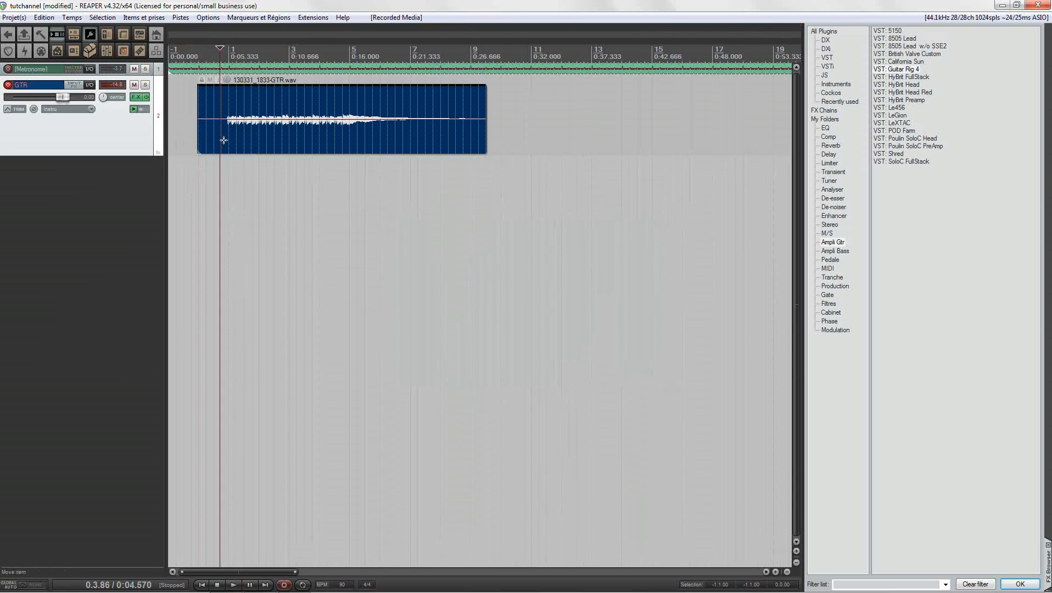
pyautogui.press('space')
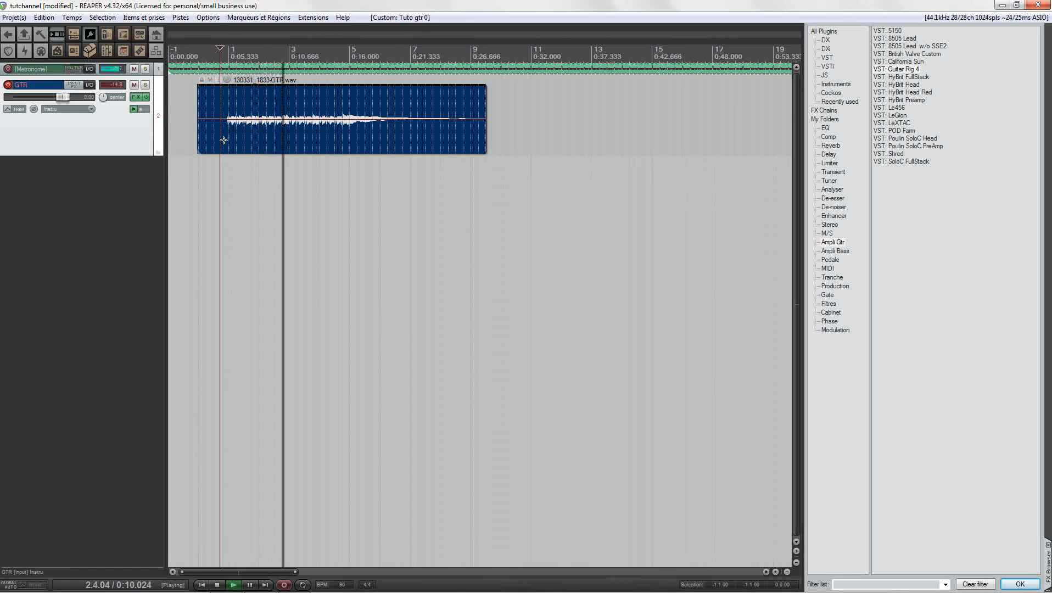
pyautogui.press('space')
# Mute the metronome track, and bypass the effects and disarm recording on the GTR track.
pyautogui.click(134, 69)
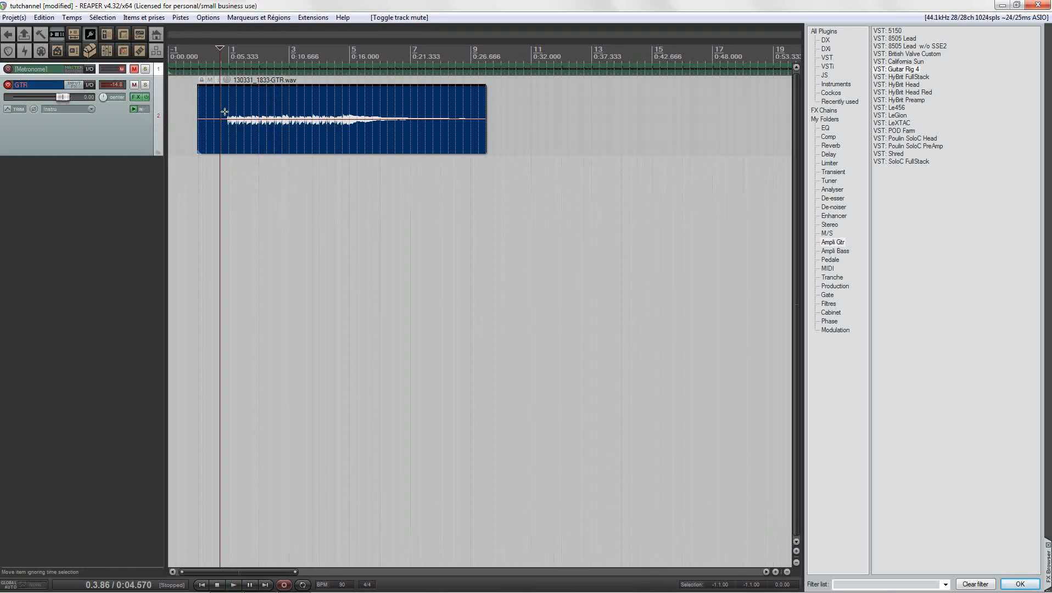
pyautogui.click(147, 98)
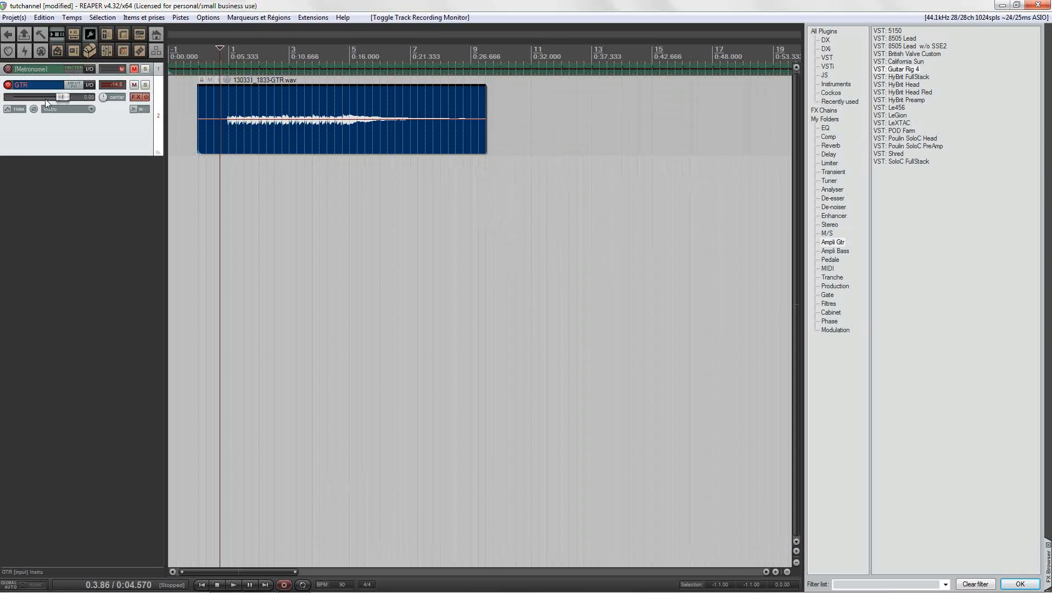
pyautogui.click(8, 85)
# Listen to the unprocessed take from just before its first notes and from about 0:06.4, and re-enable the GTR track's effects.
pyautogui.press('space')
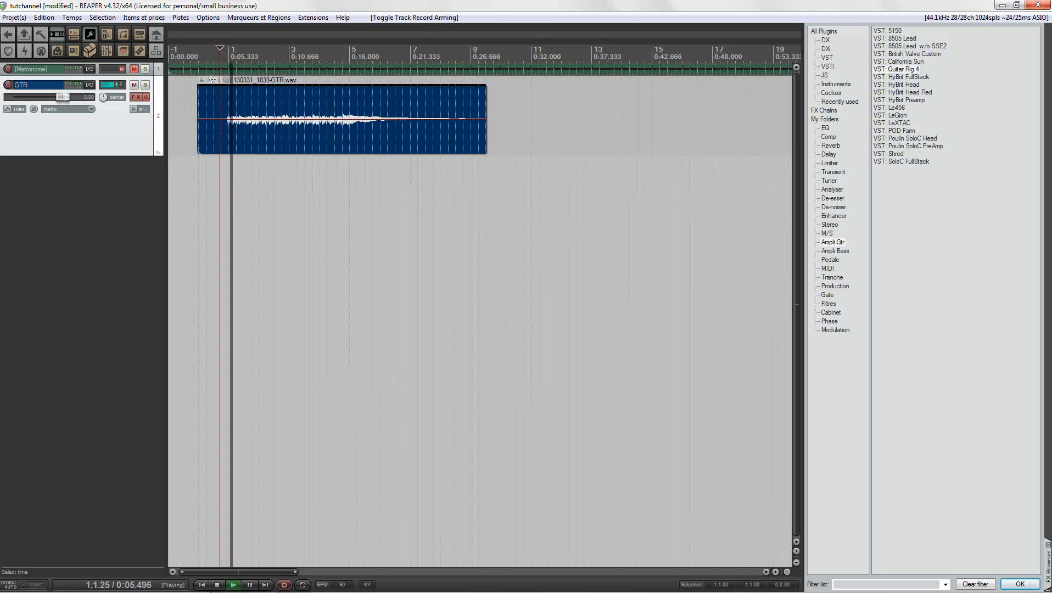
pyautogui.press('space')
pyautogui.click(240, 58)
pyautogui.press('space')
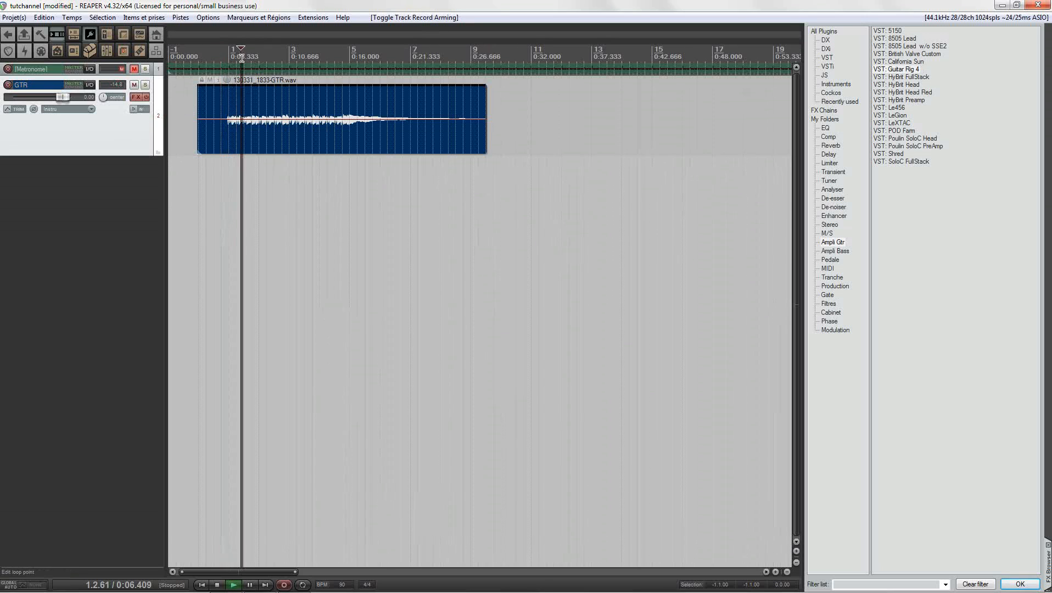
pyautogui.press('space')
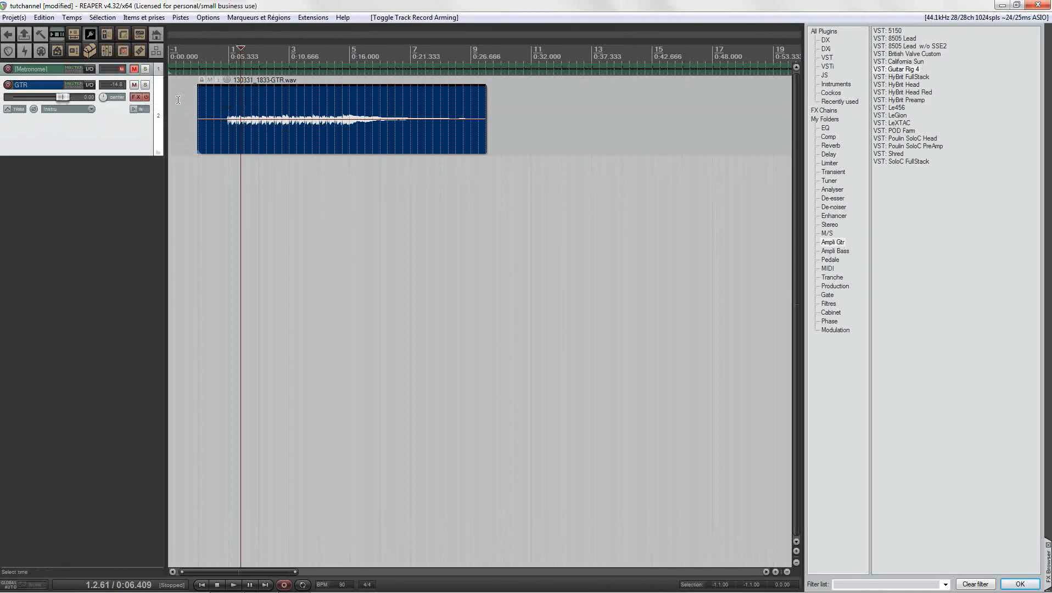
pyautogui.click(146, 98)
# Duplicate the GTR track with its effects and delete the copied audio item from the duplicate.
pyautogui.hotkey('alt', 'd')
pyautogui.click(271, 190)
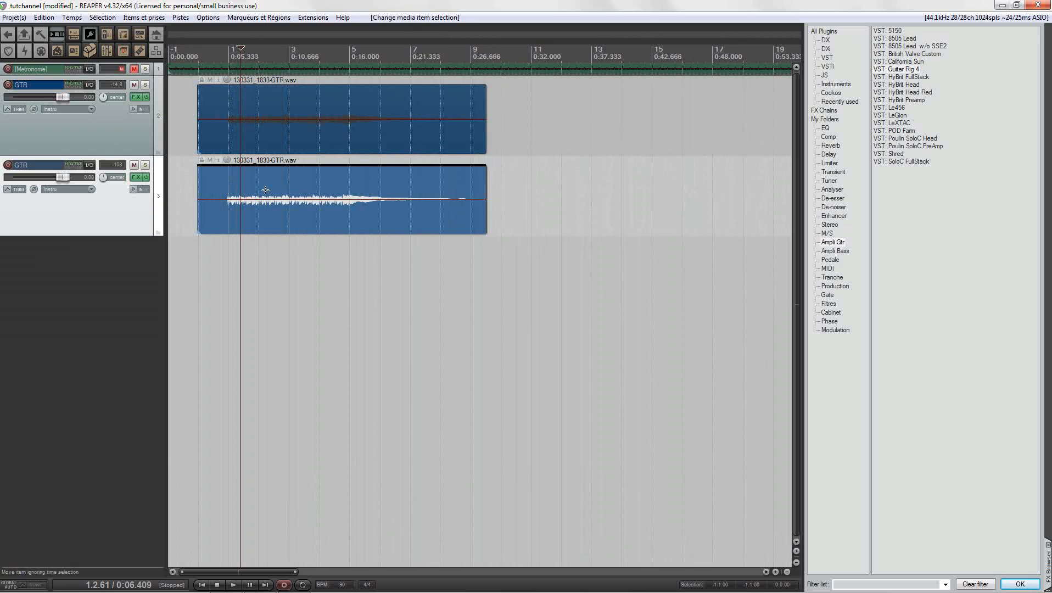
pyautogui.press('Delete')
pyautogui.click(246, 127)
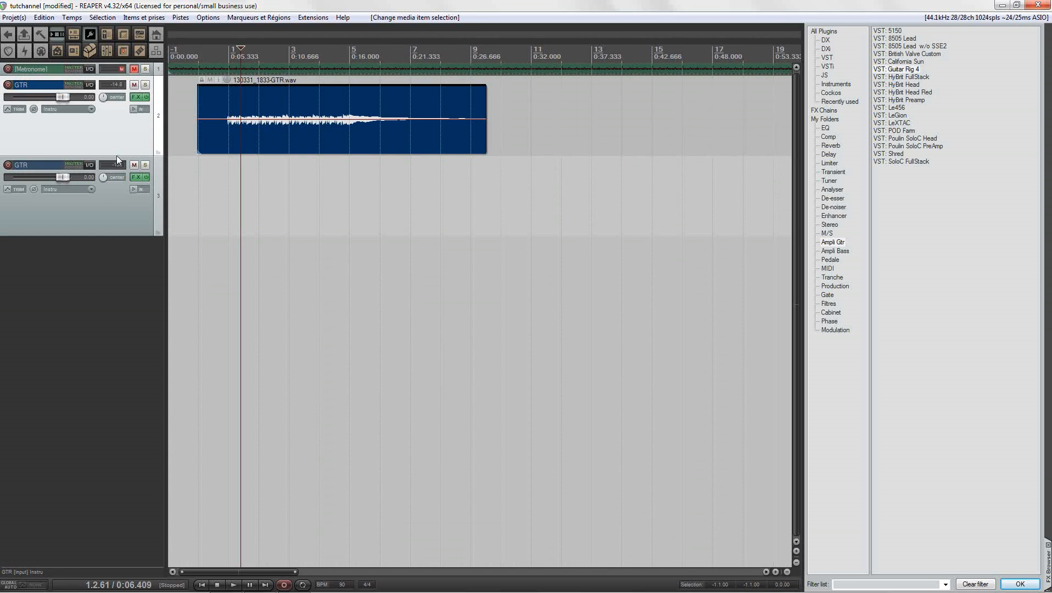
# Arm the duplicate GTR track for recording and turn on its record monitoring.
pyautogui.click(8, 165)
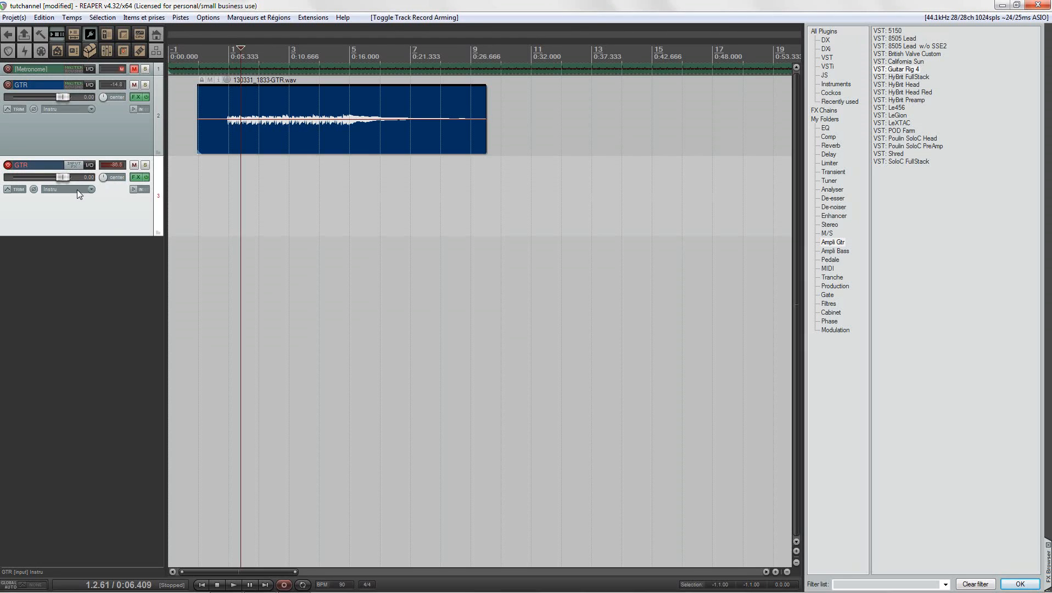
pyautogui.click(133, 189)
# Pan the original GTR track 100% left and place the edit cursor at the start of its take.
pyautogui.press('2')
pyautogui.click(198, 49)
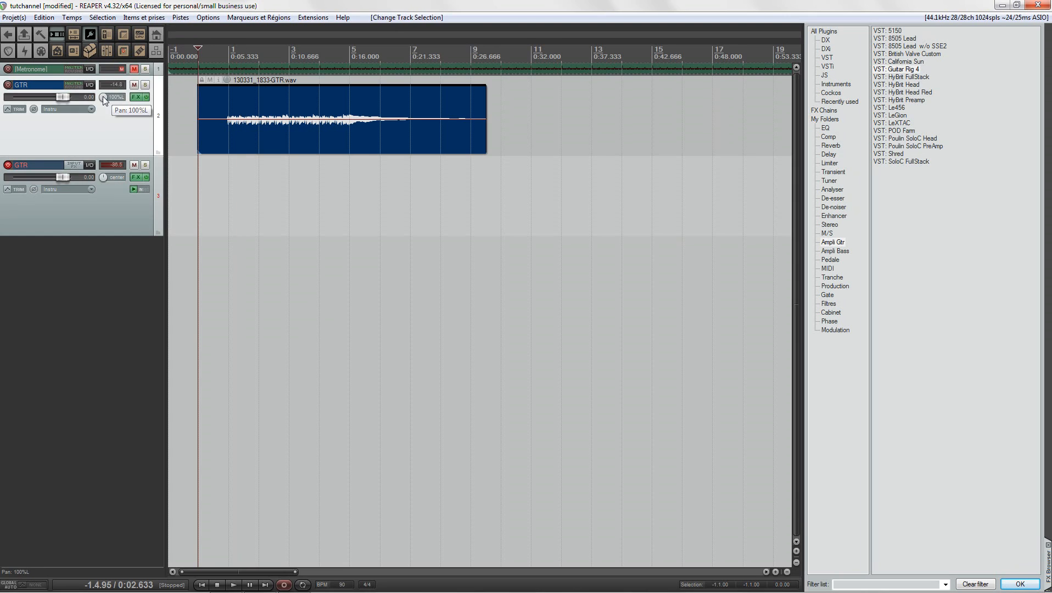
# Rename the duplicate guitar track to "GTR 2", keeping the original GTR track panned 100% left.
pyautogui.moveTo(102, 96); pyautogui.dragTo(54, 95)
pyautogui.doubleClick(38, 167)
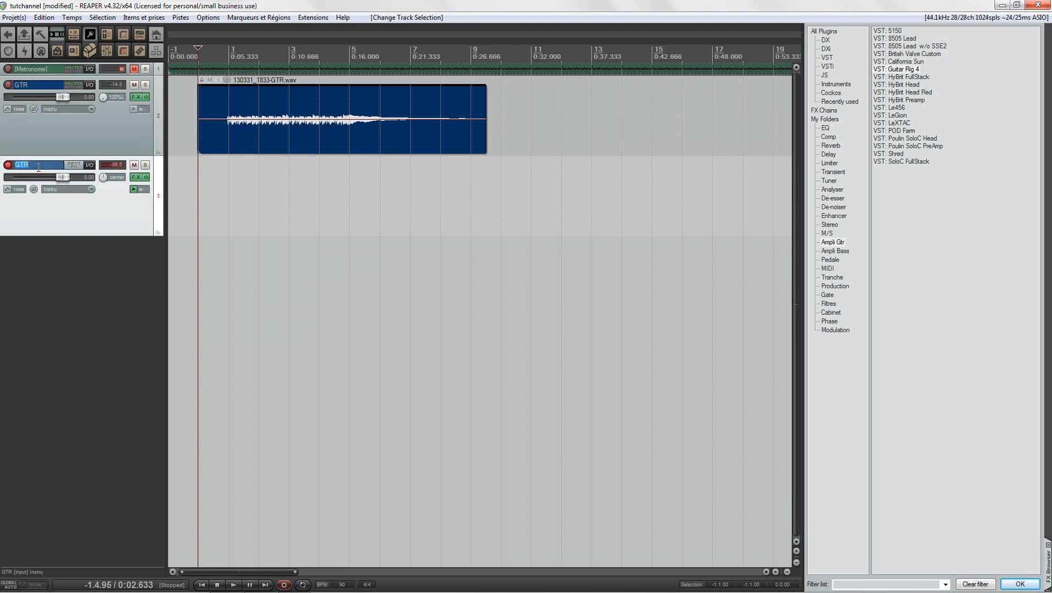
pyautogui.write('2')
pyautogui.press('Return')
# Record a doubling take on GTR 2 from the start of the first take, unmuting the metronome, and save the recorded file.
pyautogui.hotkey('ctrl', 'r')
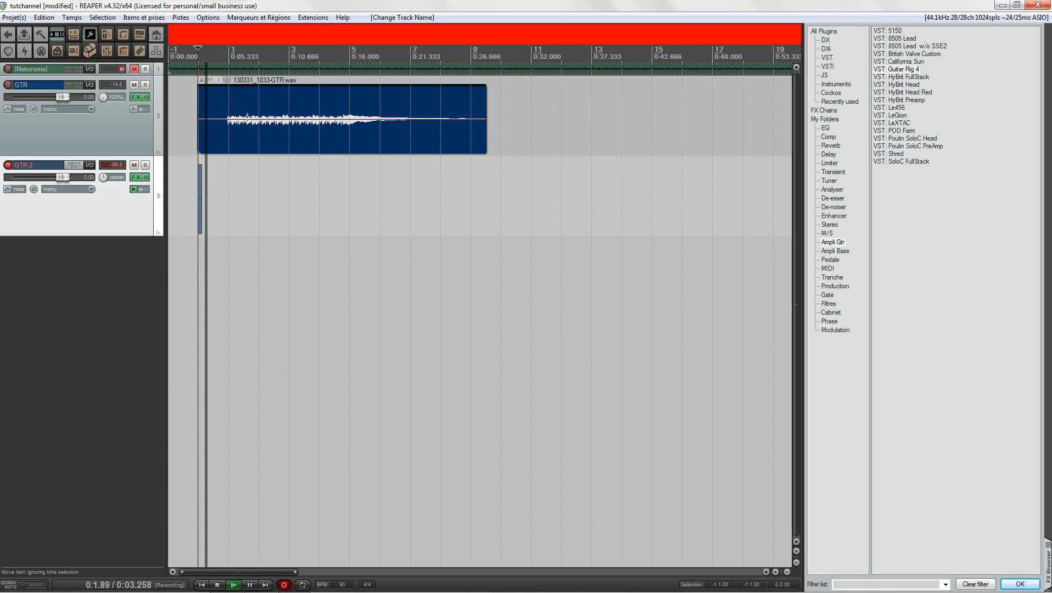
pyautogui.click(135, 70)
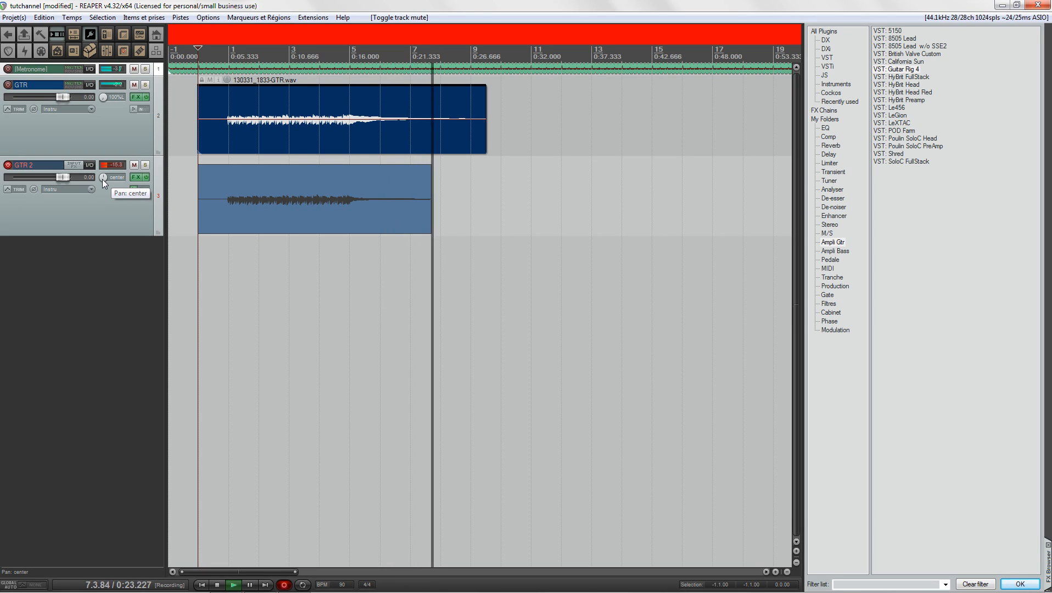
pyautogui.press('space')
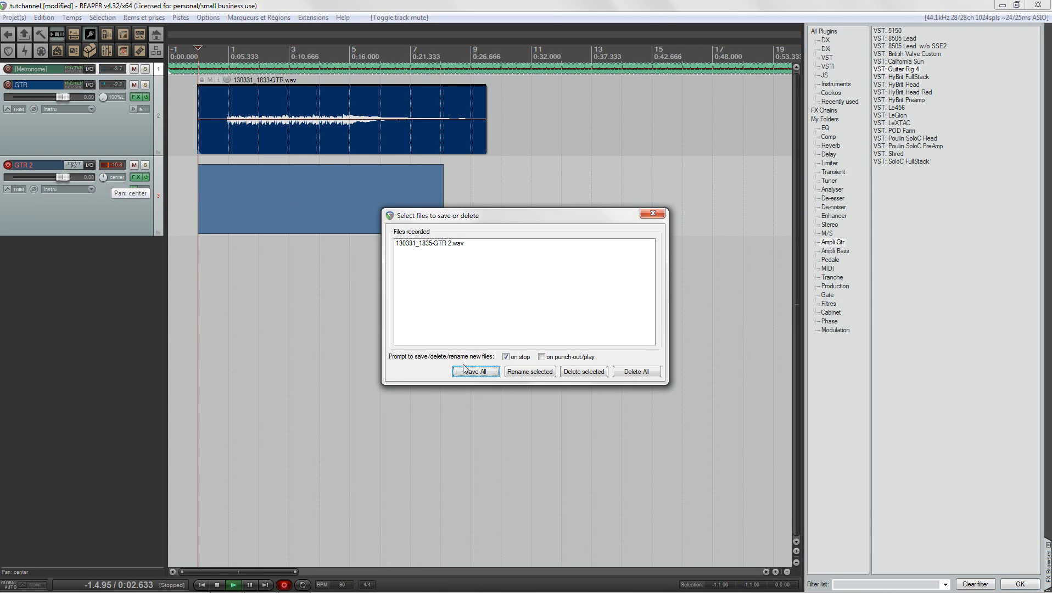
pyautogui.press('Return')
# Pan the GTR 2 track to the right, then disarm it and turn off its record monitoring.
pyautogui.moveTo(103, 177); pyautogui.dragTo(29, 167)
pyautogui.click(9, 165)
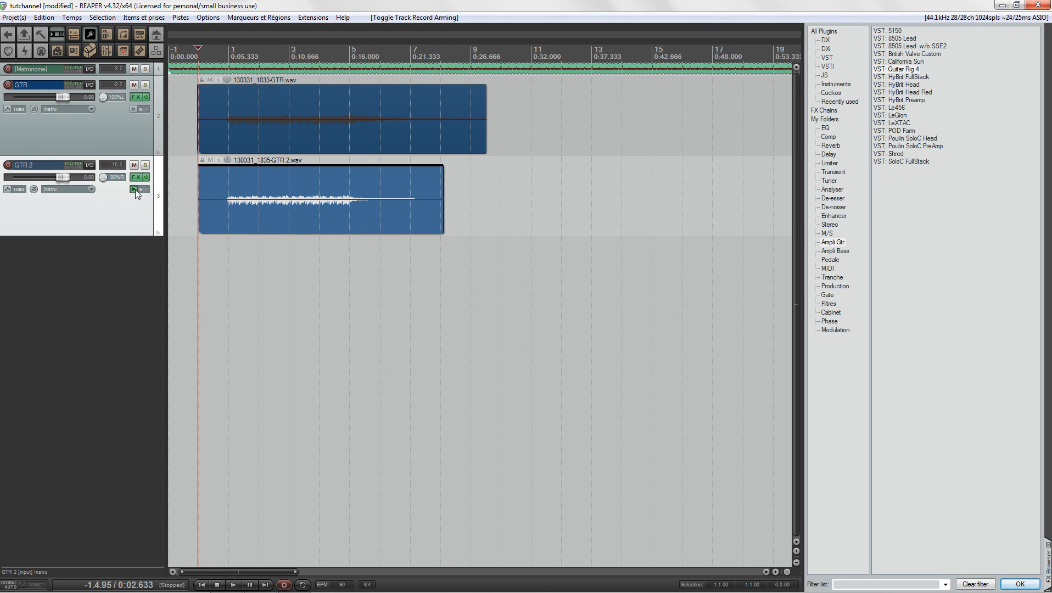
pyautogui.click(134, 189)
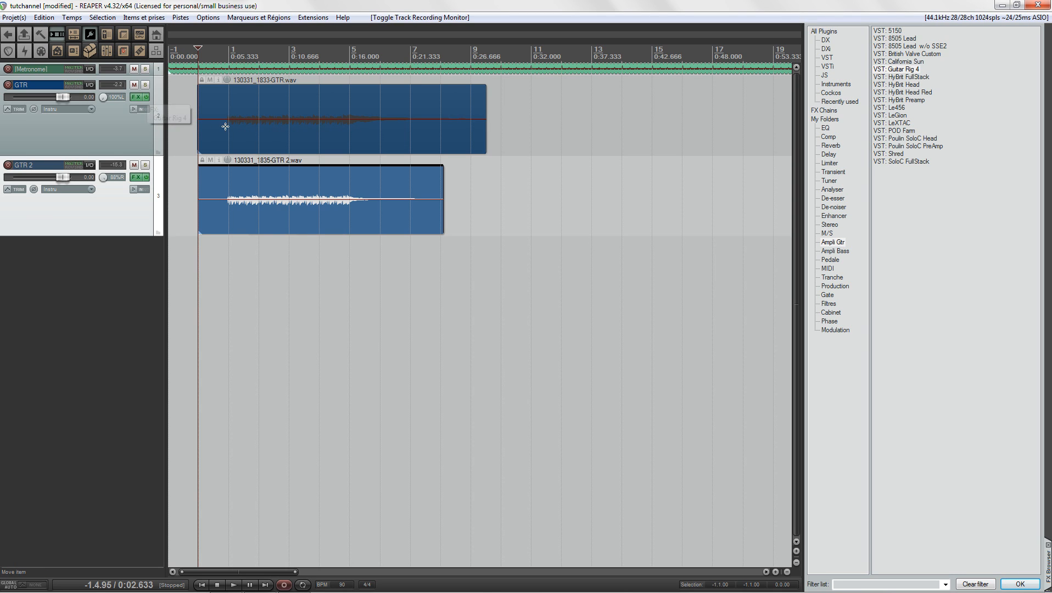
# Bypass the effects on both guitar tracks and play the raw takes from about 0:05.4, muting the metronome during playback.
pyautogui.click(146, 100)
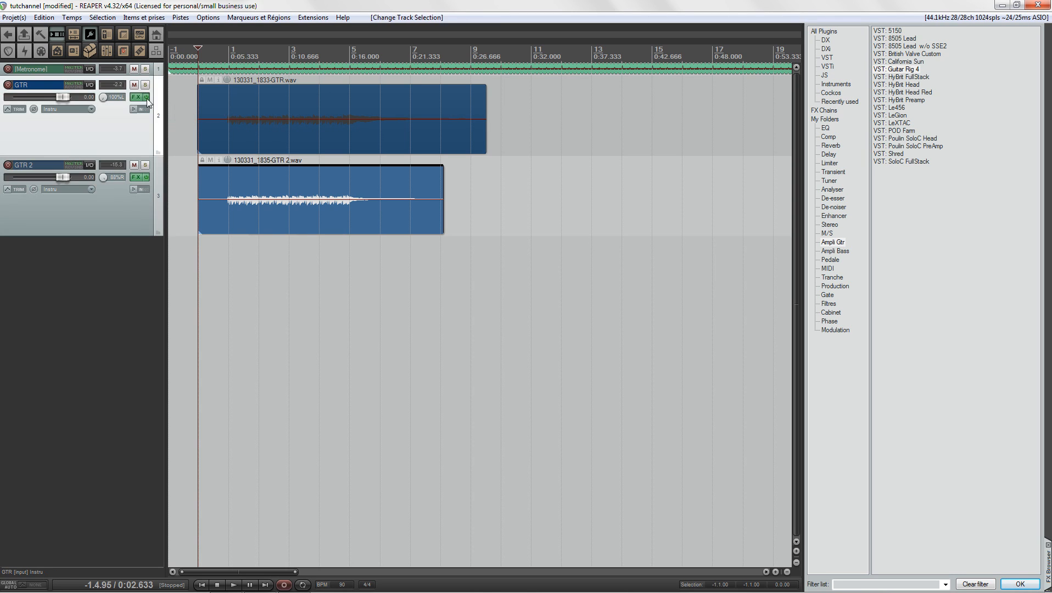
pyautogui.click(146, 177)
pyautogui.click(229, 53)
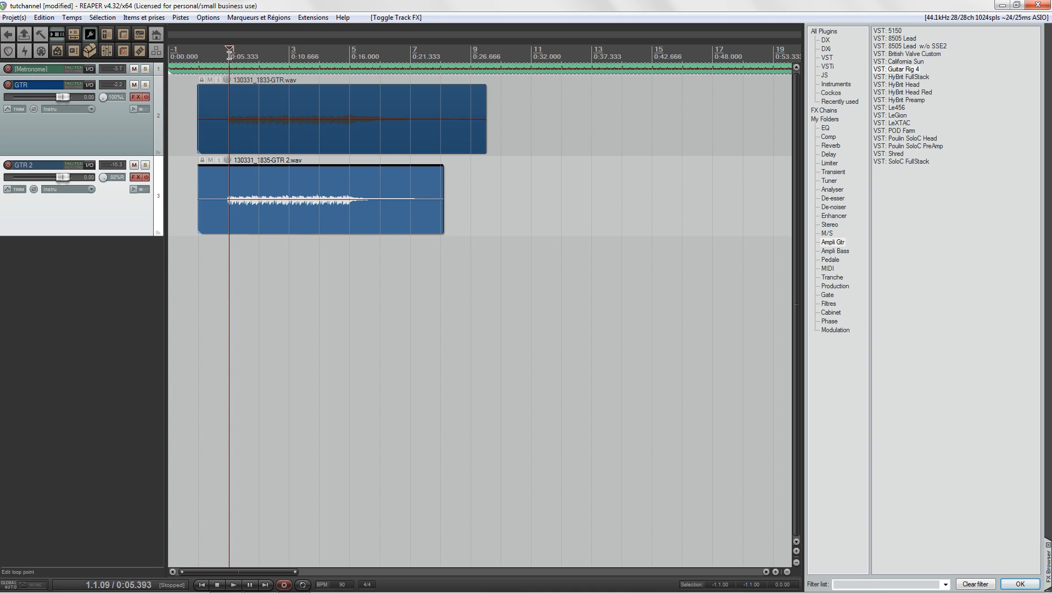
pyautogui.press('space')
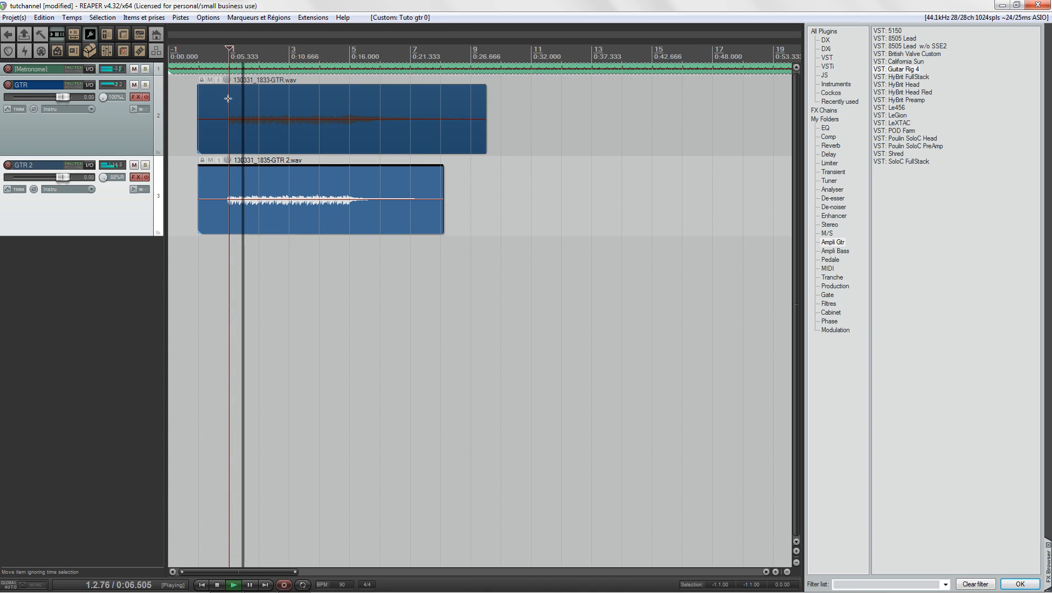
pyautogui.click(134, 69)
pyautogui.press('space')
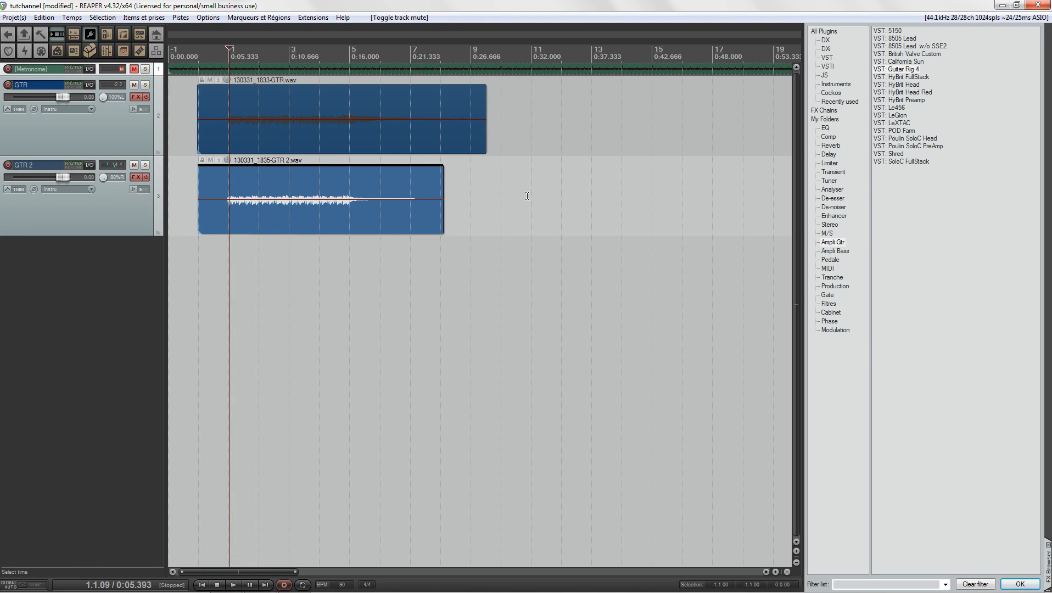
# Delete the audio takes from both guitar tracks and remove the GTR 2 track.
pyautogui.moveTo(201, 116); pyautogui.dragTo(259, 132)
pyautogui.press('Delete')
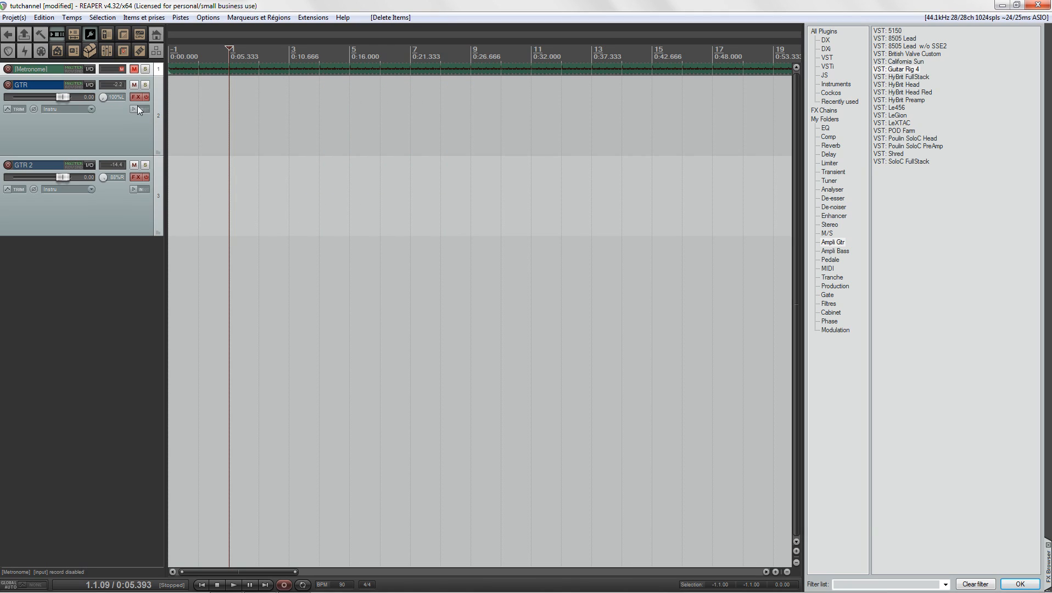
pyautogui.click(115, 229)
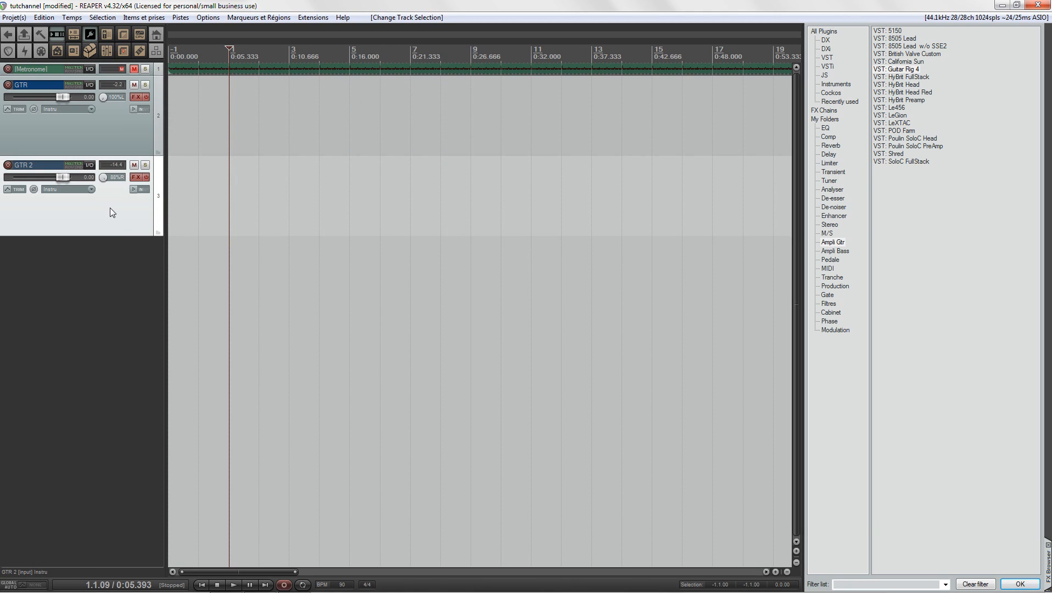
pyautogui.press('Delete')
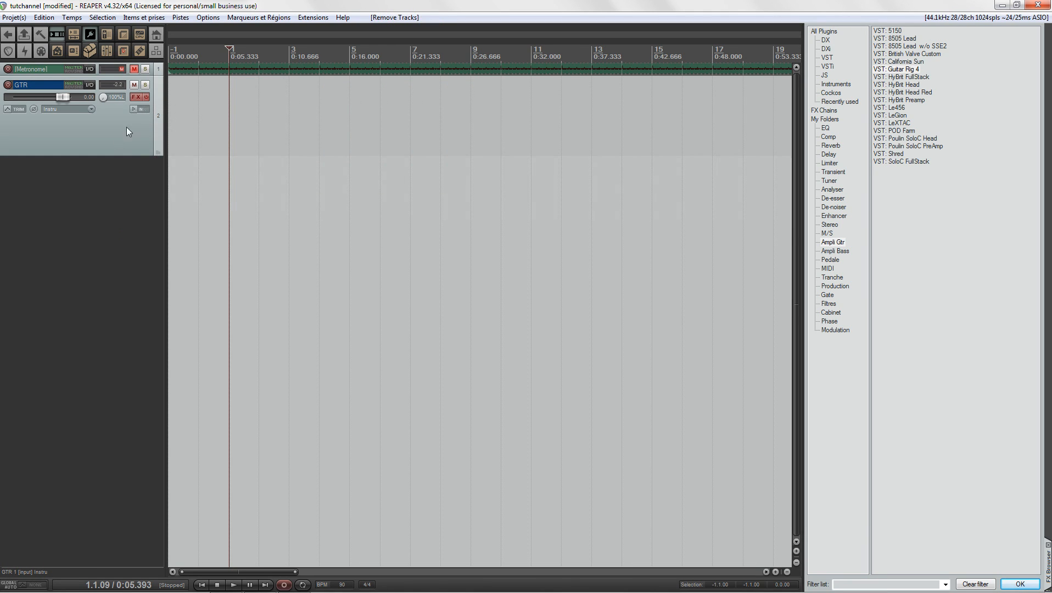
# Remove Guitar Rig 4 from the GTR track's regular FX chain and close the chain window.
pyautogui.click(136, 97)
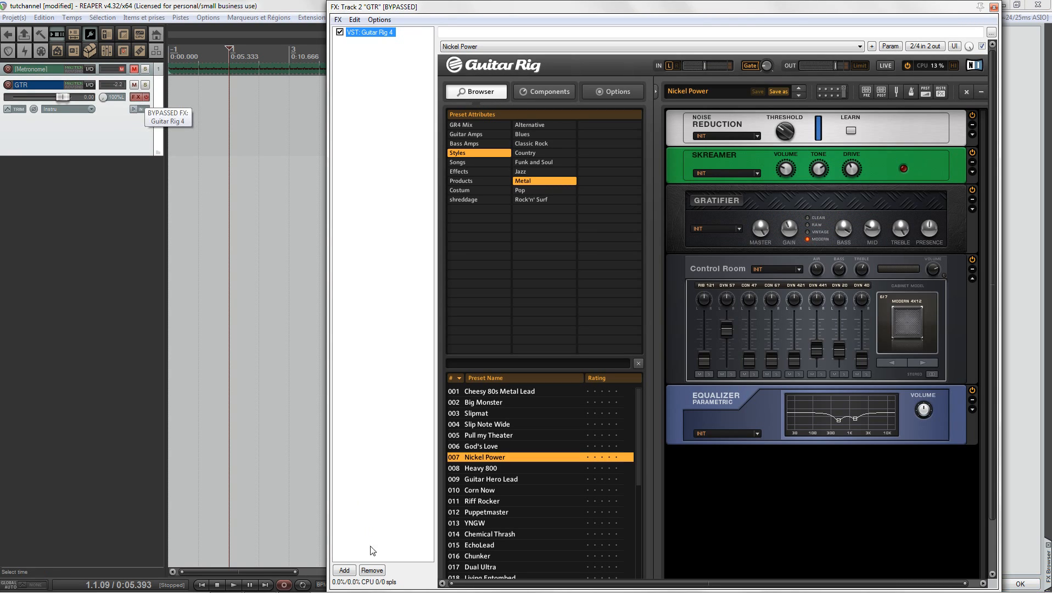
pyautogui.click(374, 571)
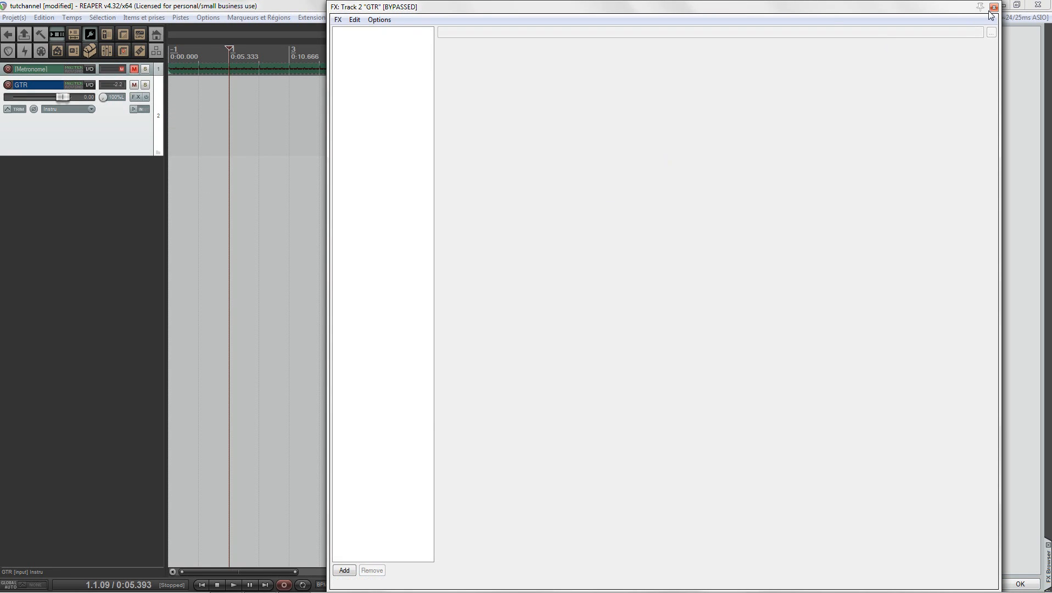
pyautogui.click(994, 8)
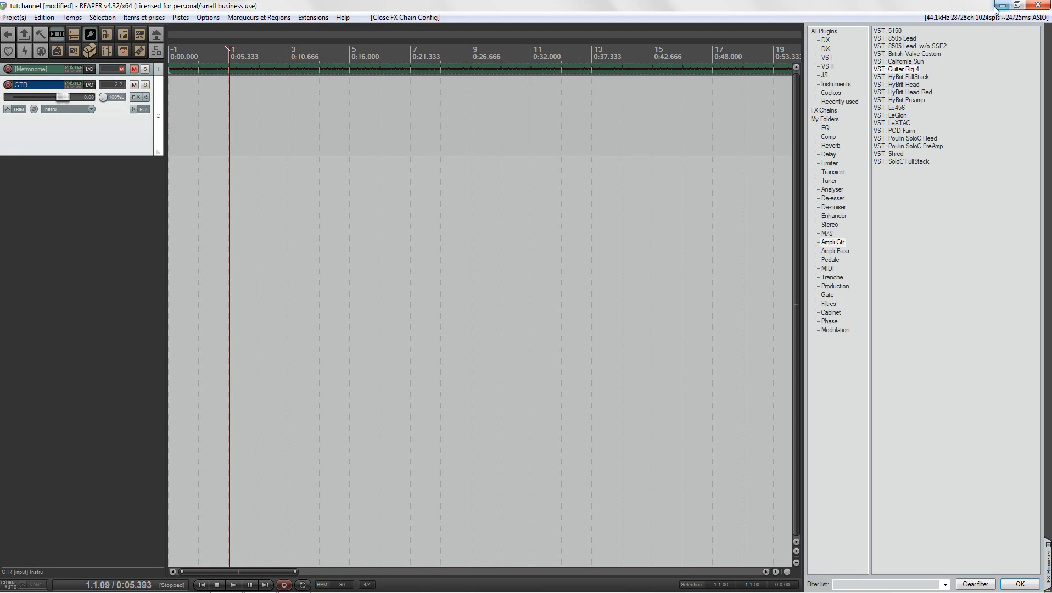
# Arm the GTR track for recording and turn on its record monitoring.
pyautogui.click(8, 85)
pyautogui.click(133, 109)
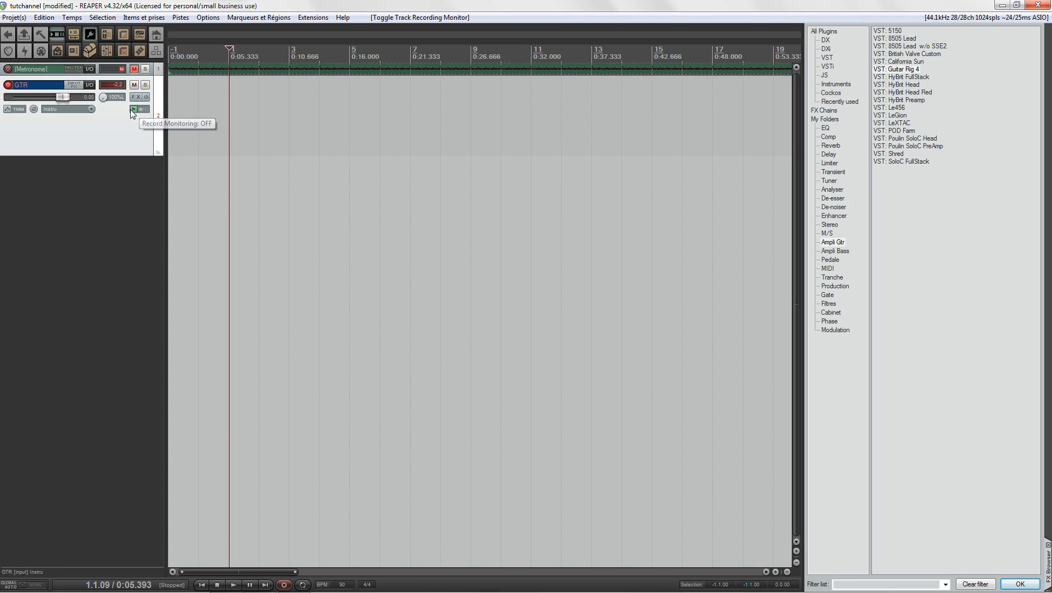
pyautogui.press('F1')
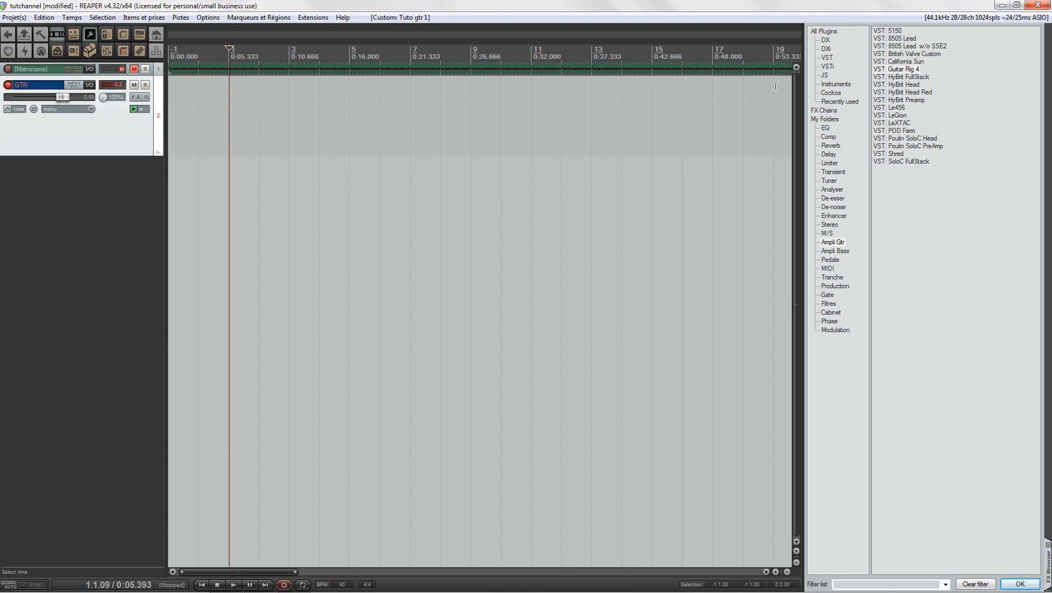
# Add Guitar Rig 4 to the GTR track's input FX chain and load the Nickel Power preset from the Metal styles.
pyautogui.click(72, 84)
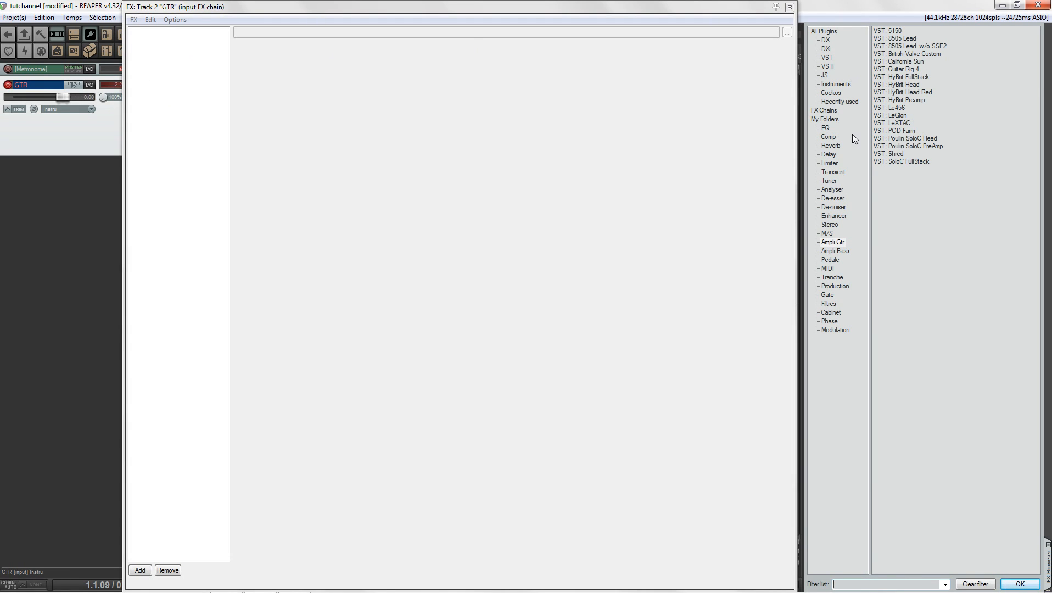
pyautogui.moveTo(904, 70); pyautogui.dragTo(181, 107)
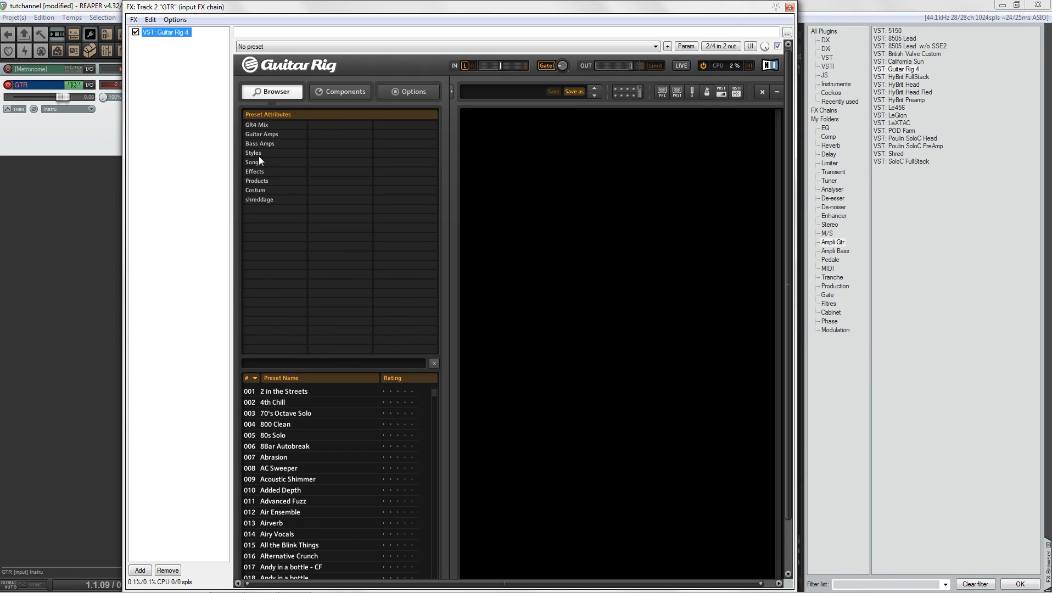
pyautogui.click(257, 155)
pyautogui.click(319, 180)
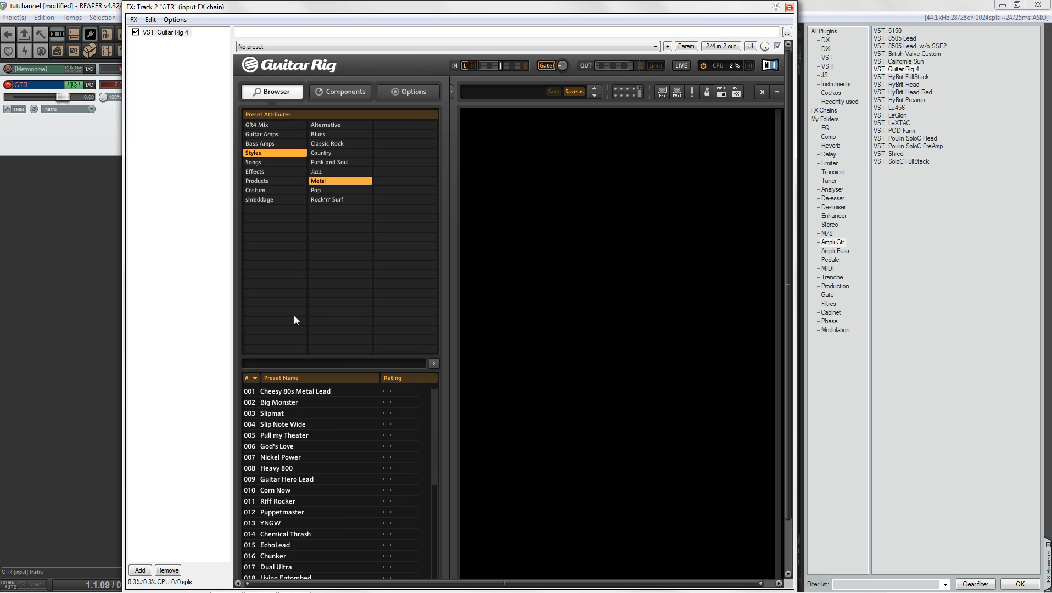
pyautogui.click(278, 456)
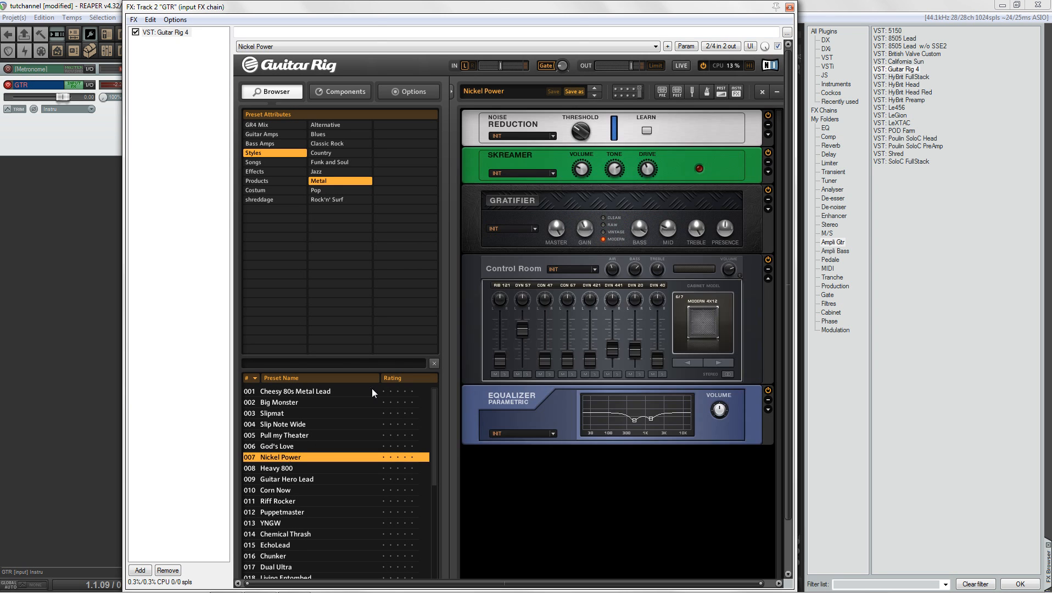
pyautogui.click(790, 7)
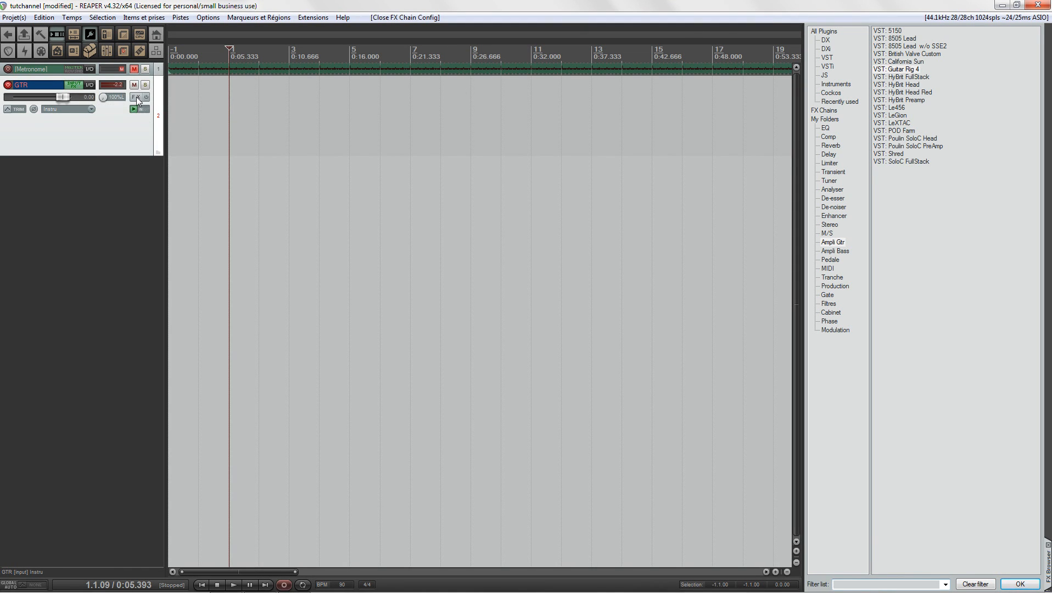
# Review Guitar Rig 4 in the GTR track's input FX chain window, then close it.
pyautogui.click(75, 84)
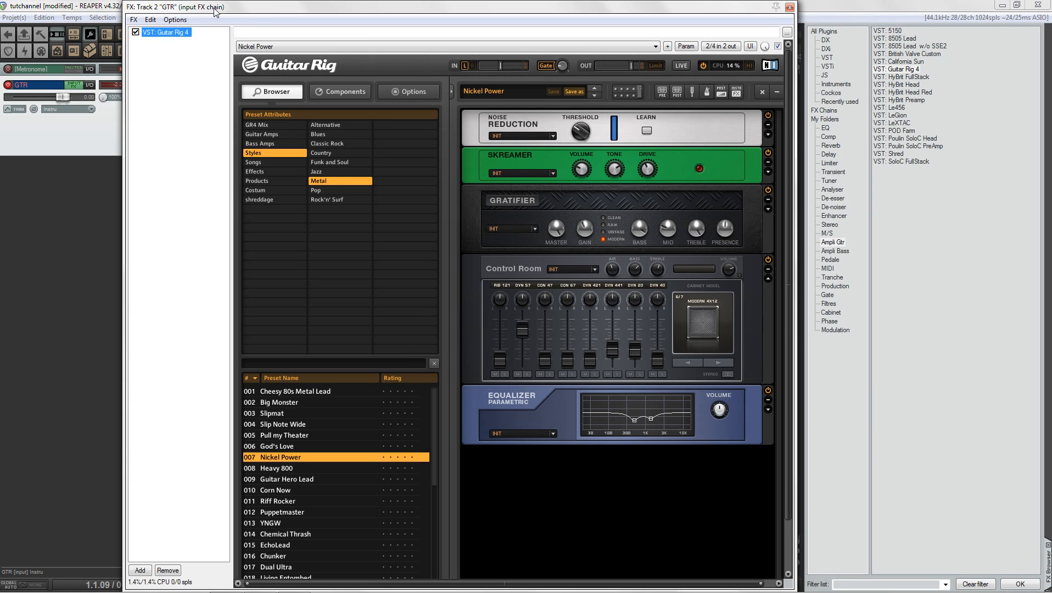
pyautogui.moveTo(214, 11); pyautogui.dragTo(369, 20)
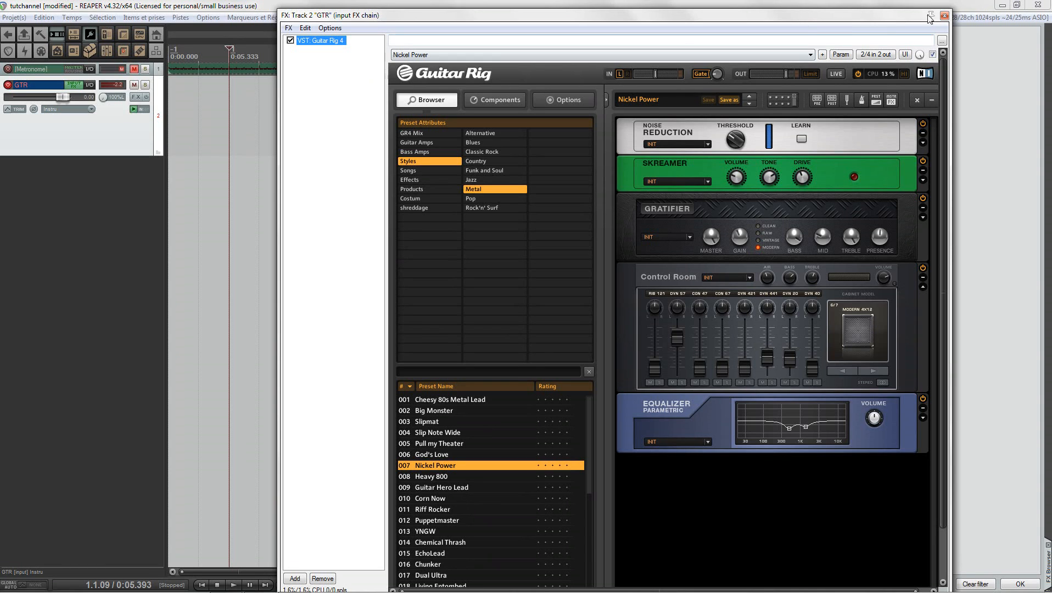
pyautogui.click(945, 15)
# Unmute the metronome, record a new take on the GTR track from the project start, and save the recorded file.
pyautogui.click(133, 70)
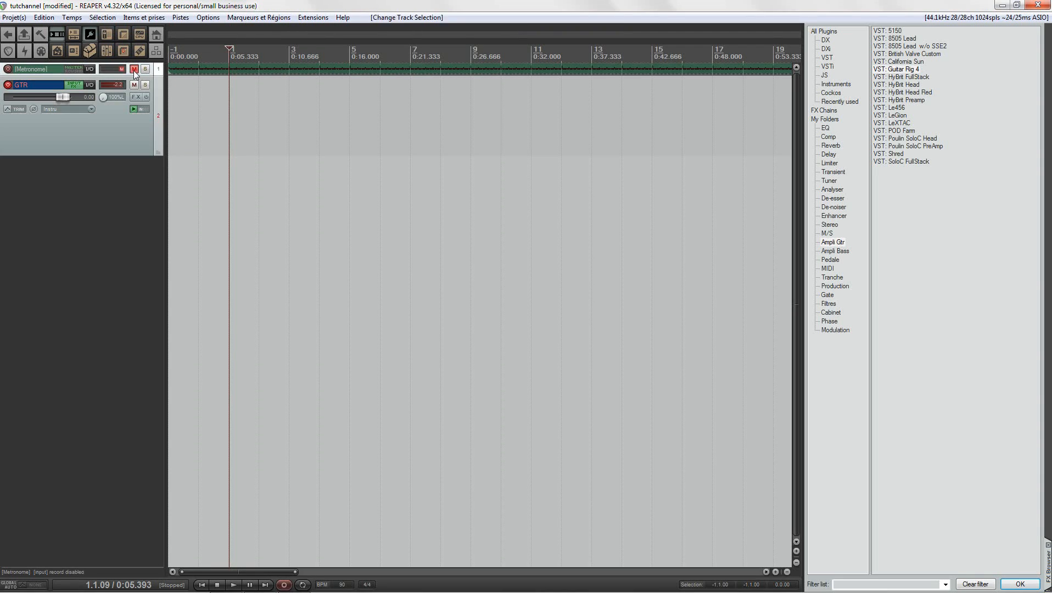
pyautogui.press('Home')
pyautogui.hotkey('ctrl', 'r')
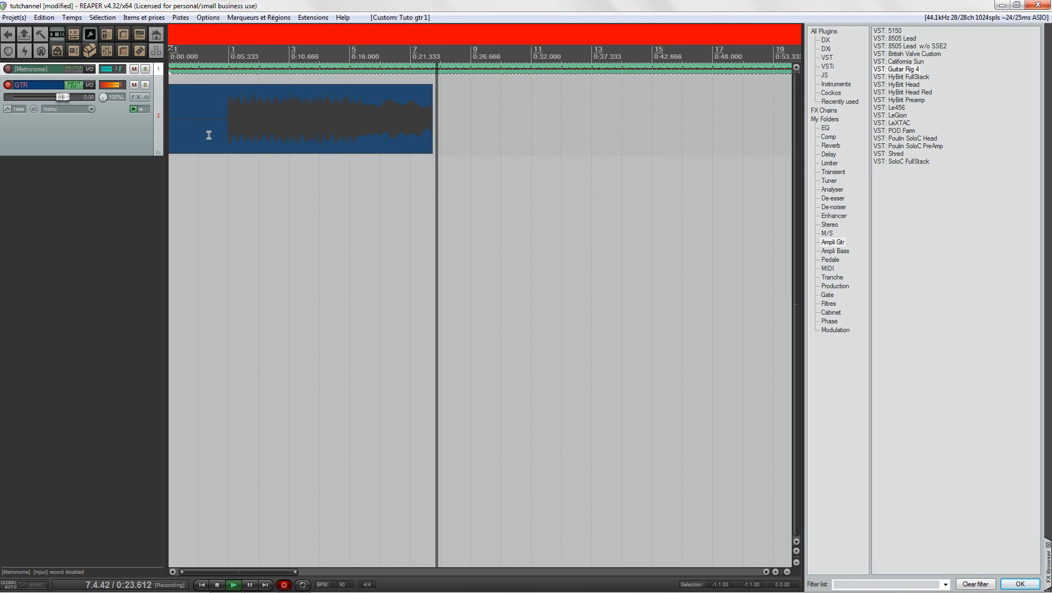
pyautogui.press('space')
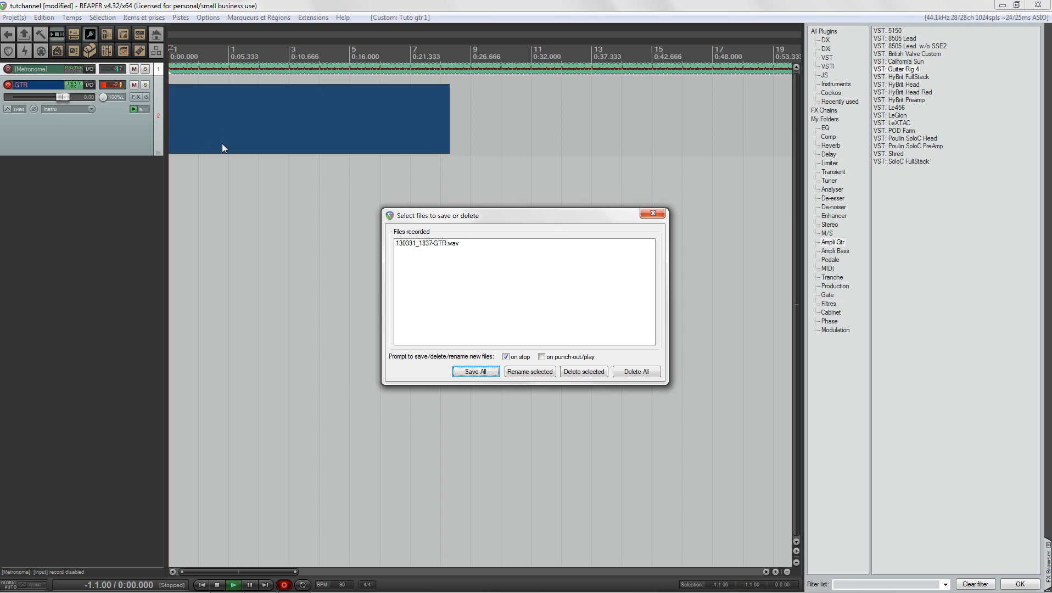
pyautogui.click(469, 371)
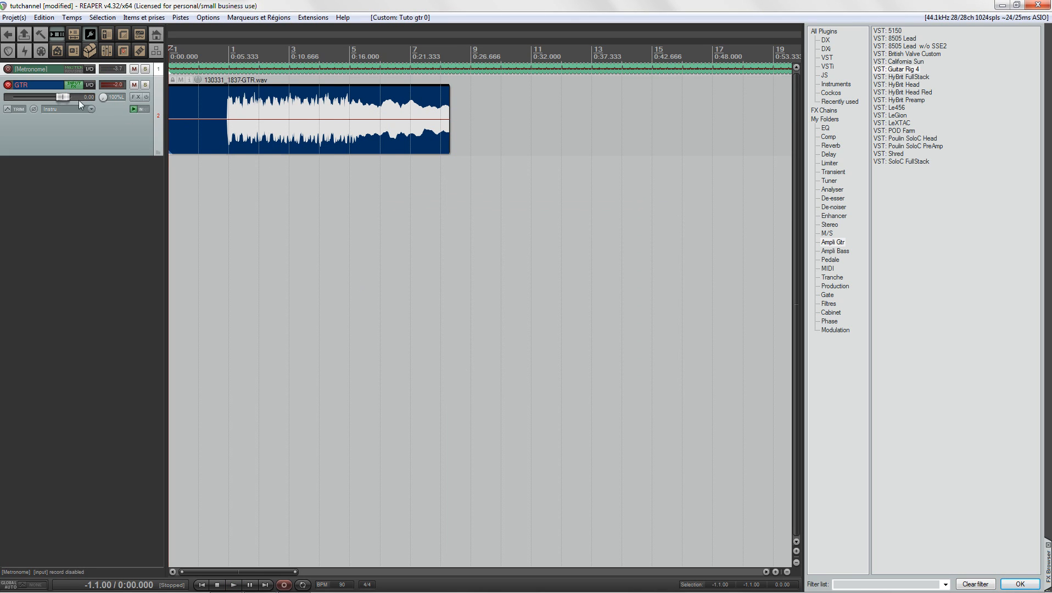
# Disarm the GTR track with monitoring off and play its new take from about 0:05.5, muting the metronome during playback.
pyautogui.click(134, 109)
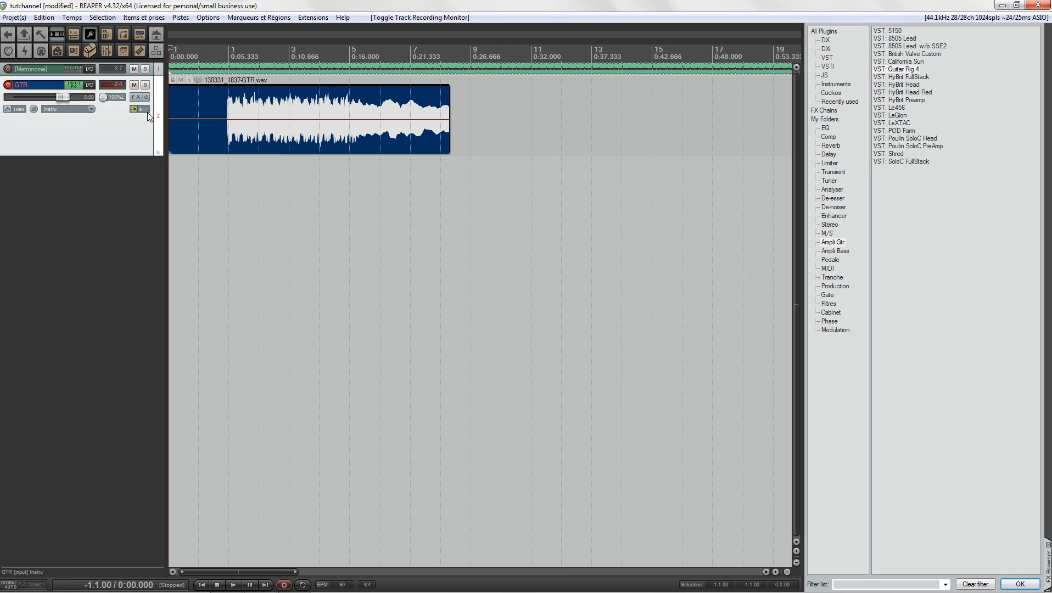
pyautogui.click(9, 86)
pyautogui.click(230, 136)
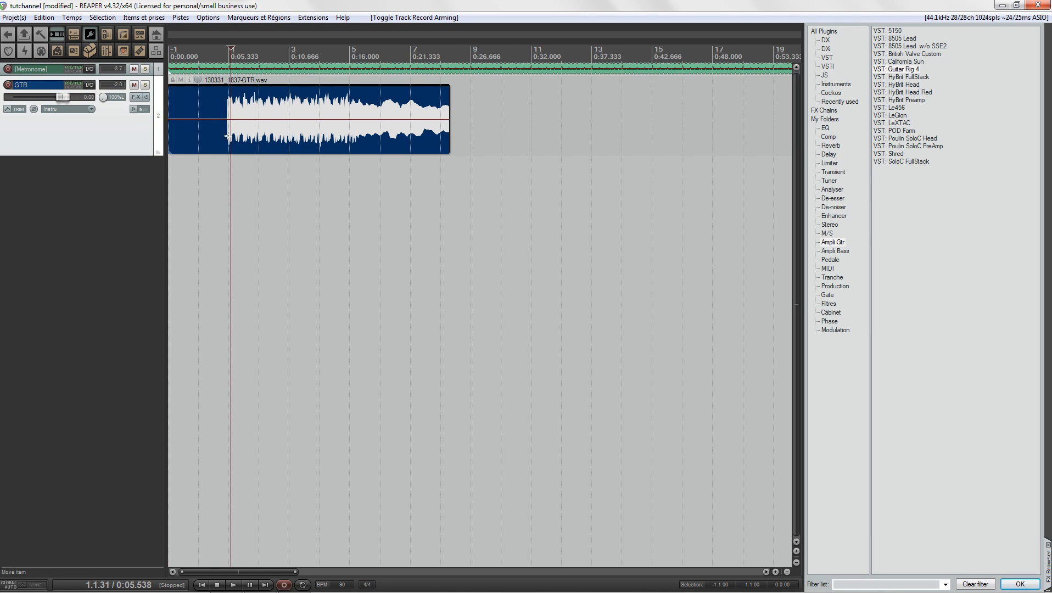
pyautogui.press('space')
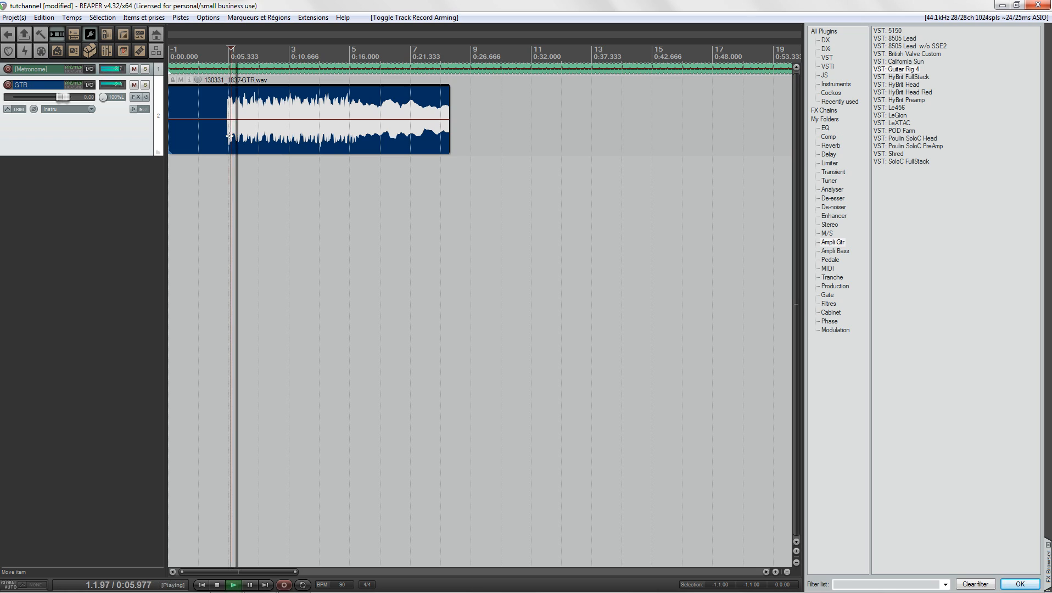
pyautogui.click(133, 68)
pyautogui.press('space')
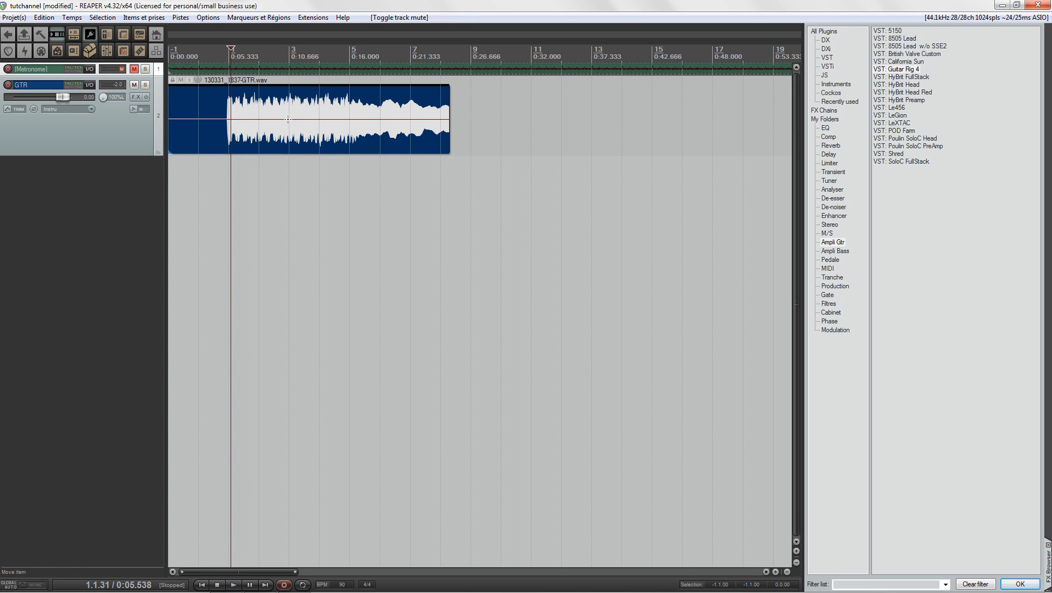
# Re-arm the GTR track for recording and open its input FX chain.
pyautogui.click(8, 85)
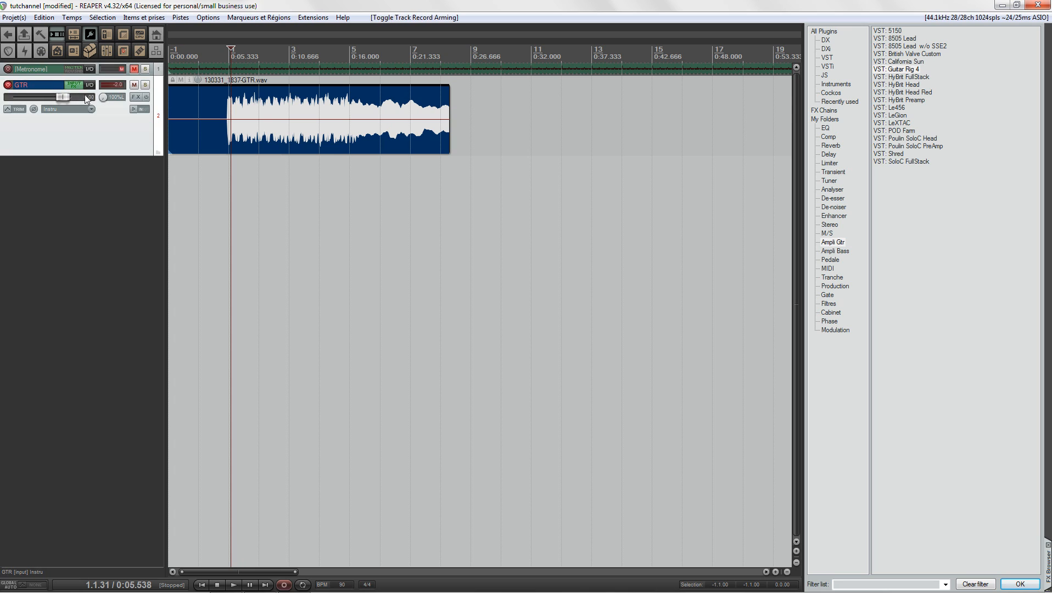
pyautogui.click(79, 85)
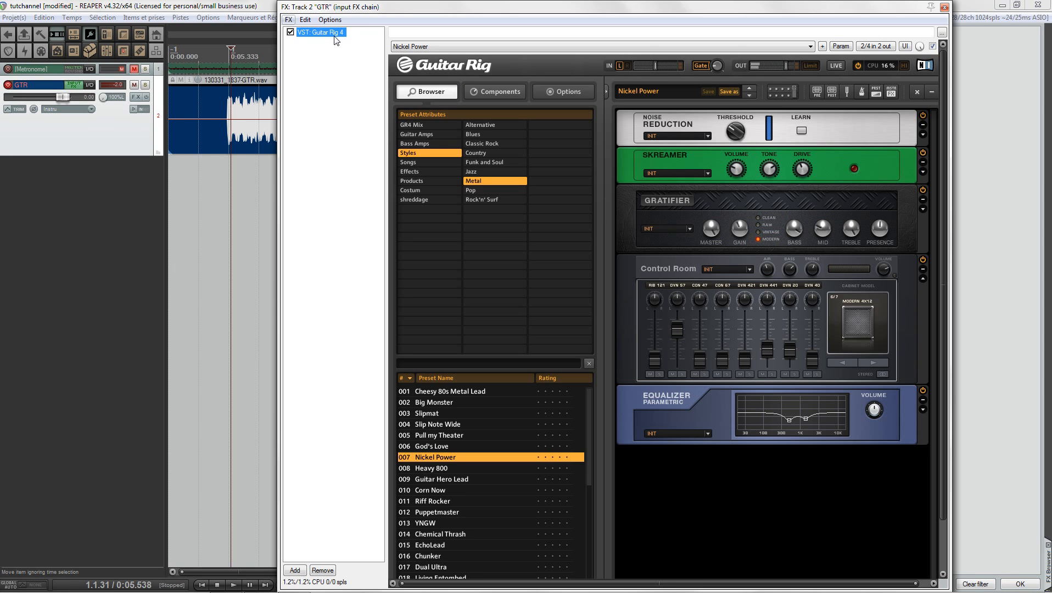
# Place the edit cursor at 0:05.054 while briefly bypassing Guitar Rig 4 in the GTR track's input FX chain.
pyautogui.click(290, 32)
pyautogui.click(225, 59)
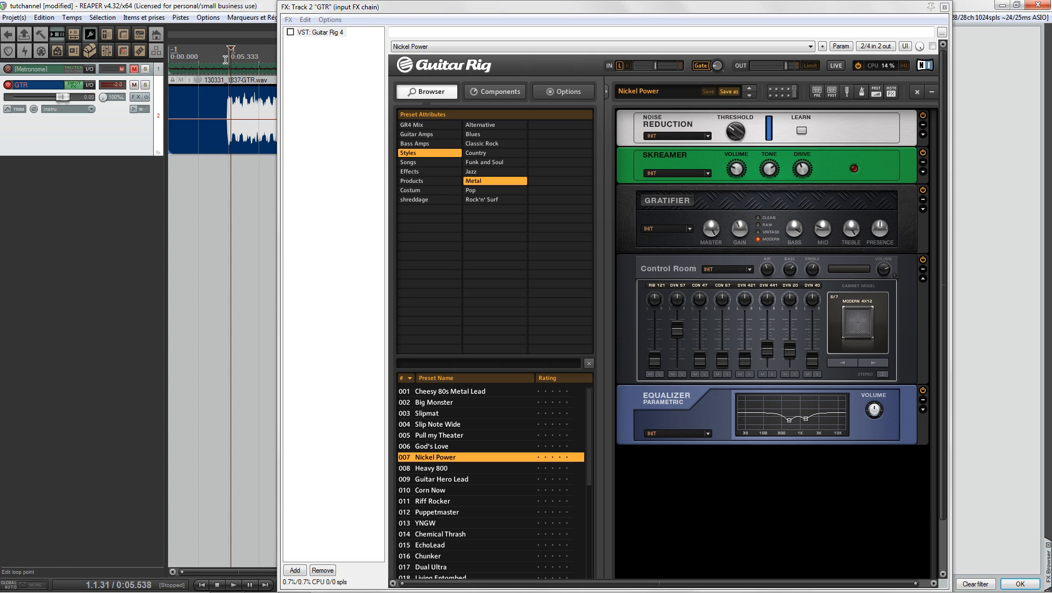
pyautogui.click(225, 59)
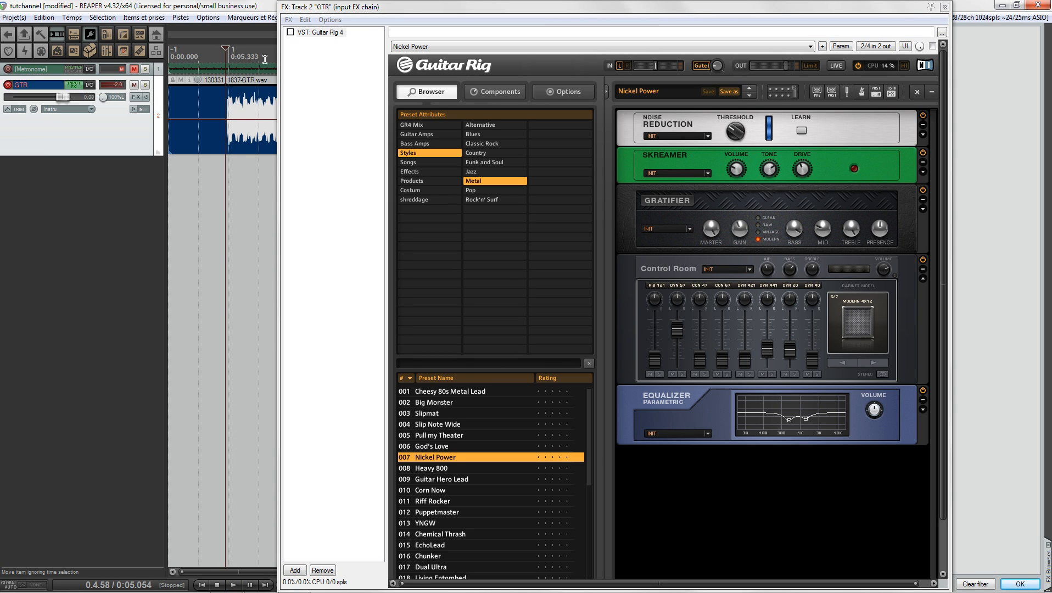
pyautogui.click(291, 32)
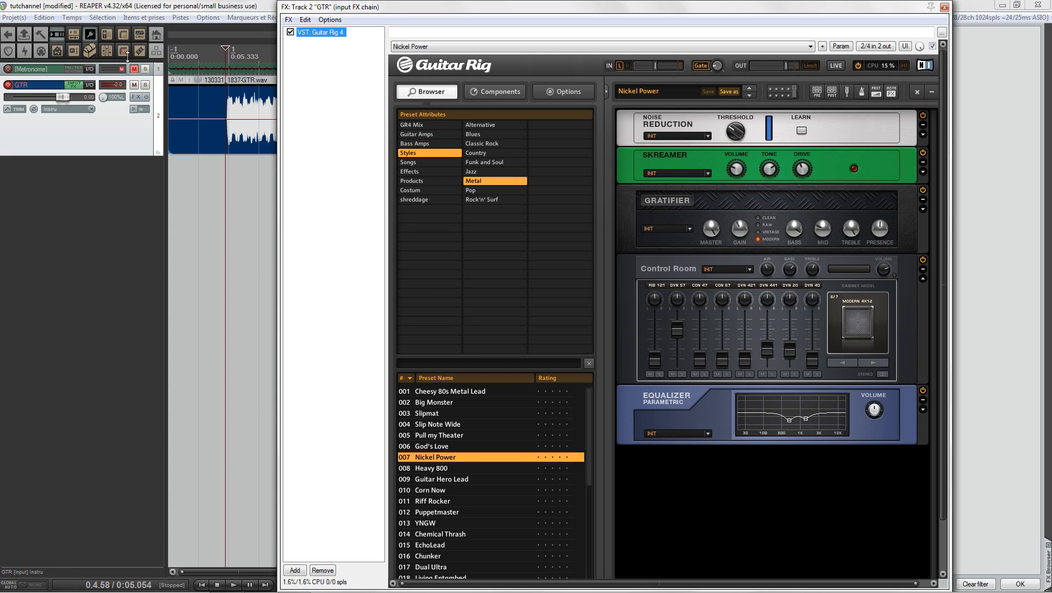
# Disarm the GTR track and remove Guitar Rig 4 from its input FX chain, closing the chain window.
pyautogui.click(9, 87)
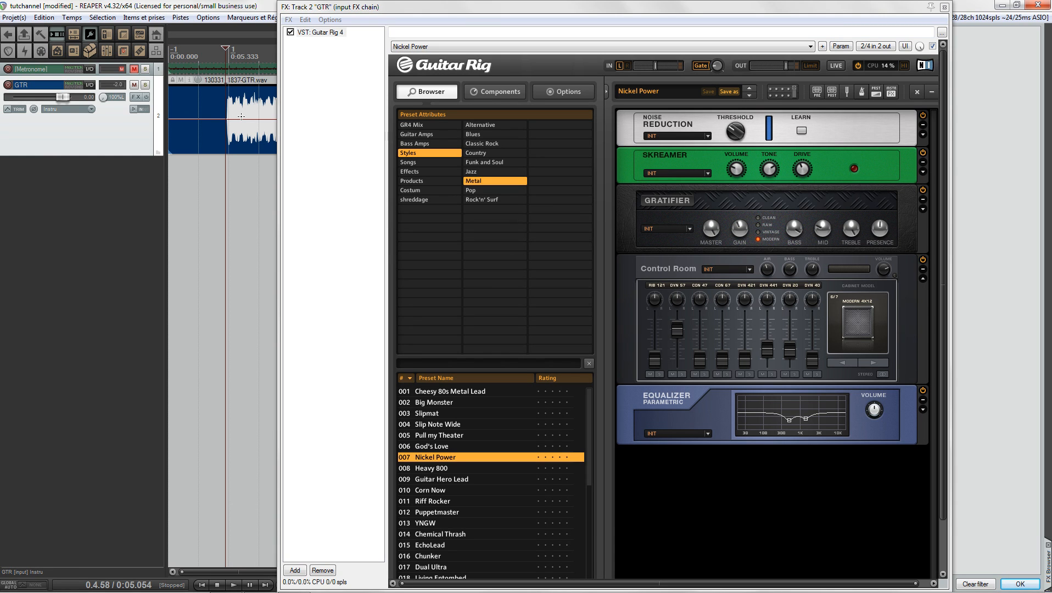
pyautogui.moveTo(438, 7); pyautogui.dragTo(481, 8)
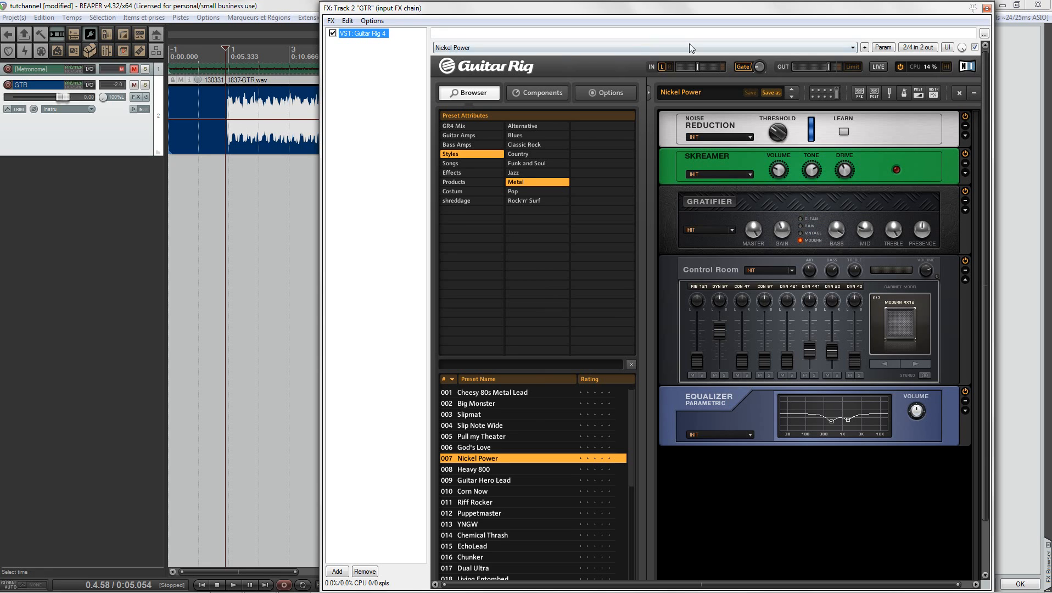
pyautogui.click(365, 571)
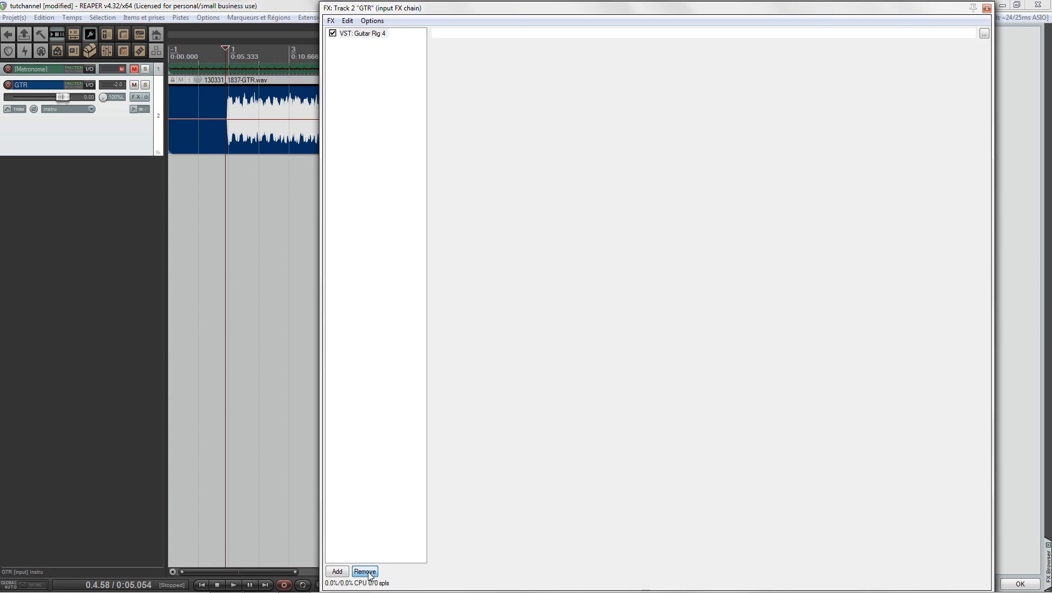
pyautogui.click(987, 8)
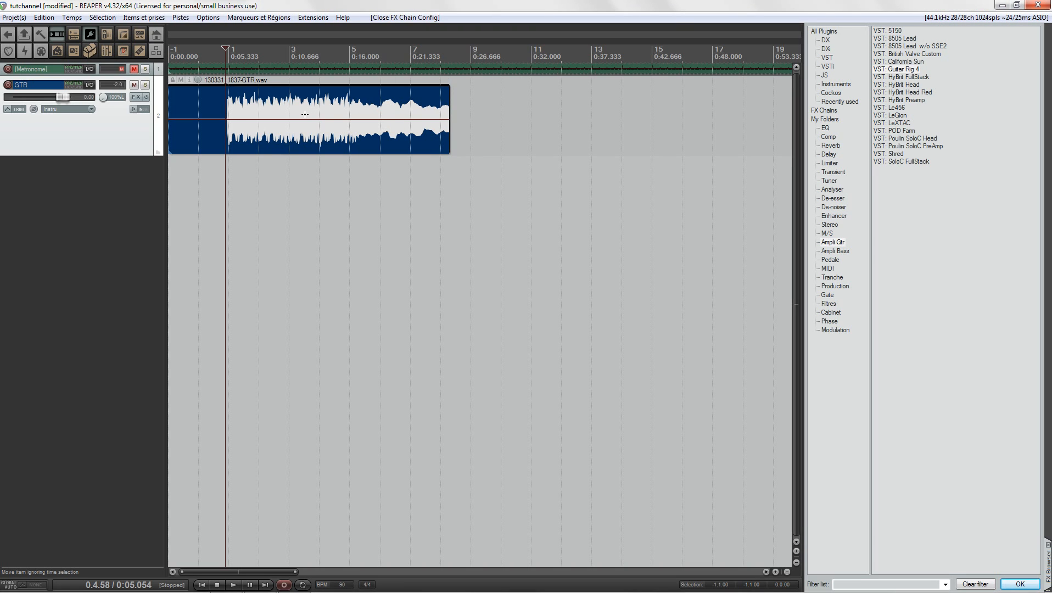
# Delete the recorded take from the GTR track and hide the FX browser.
pyautogui.press('Delete')
pyautogui.click(95, 35)
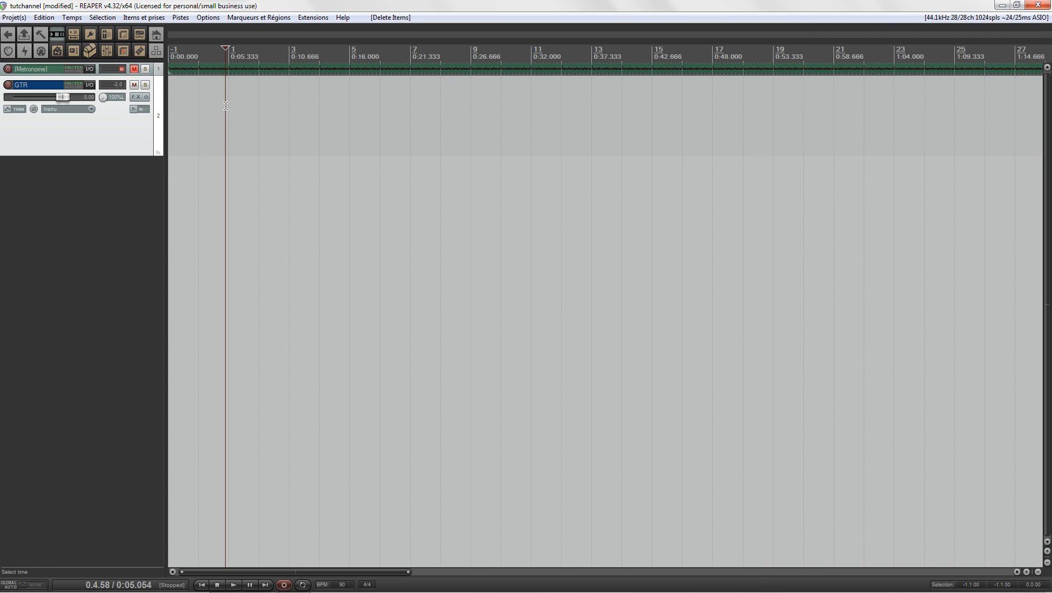
# Set the GTR track's number of channels to 4 in its routing settings.
pyautogui.click(90, 85)
pyautogui.click(325, 112)
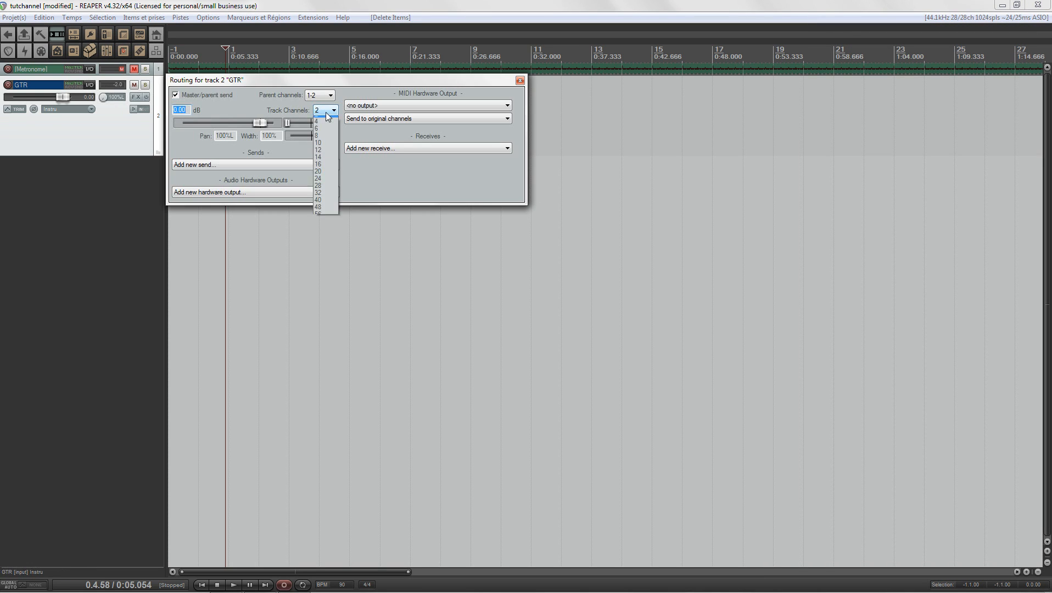
pyautogui.click(323, 127)
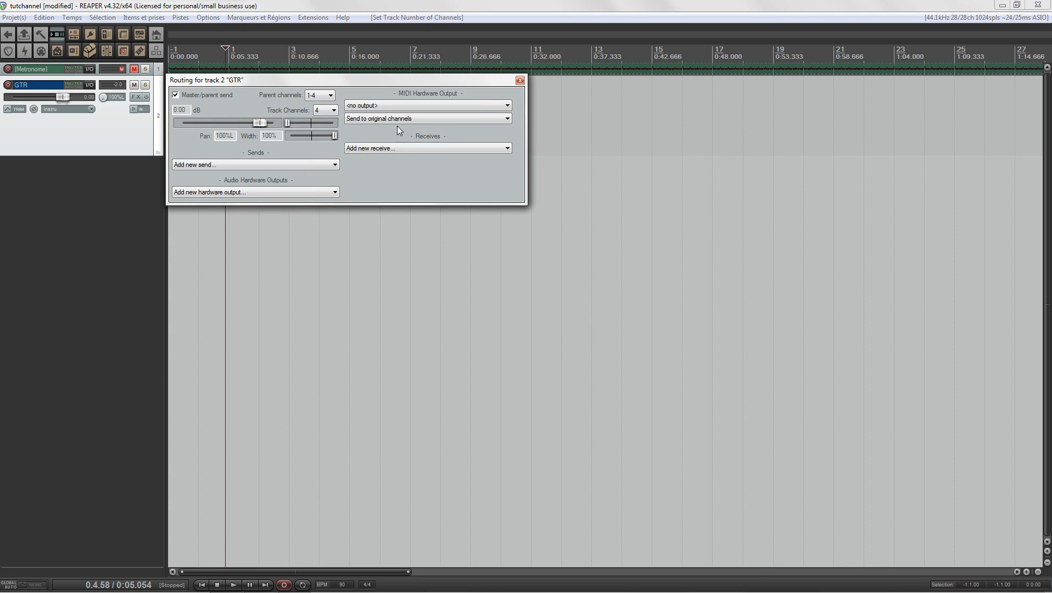
pyautogui.click(522, 80)
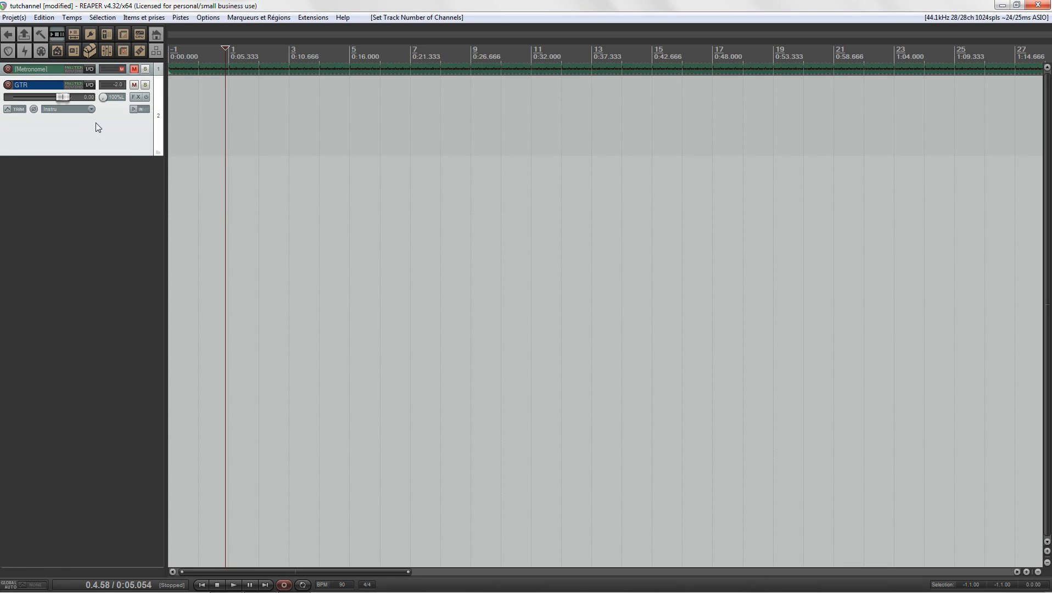
# Set the GTR track's record input to the 4-channel input Instru..Ligne R.
pyautogui.click(48, 109)
pyautogui.moveTo(139, 120)
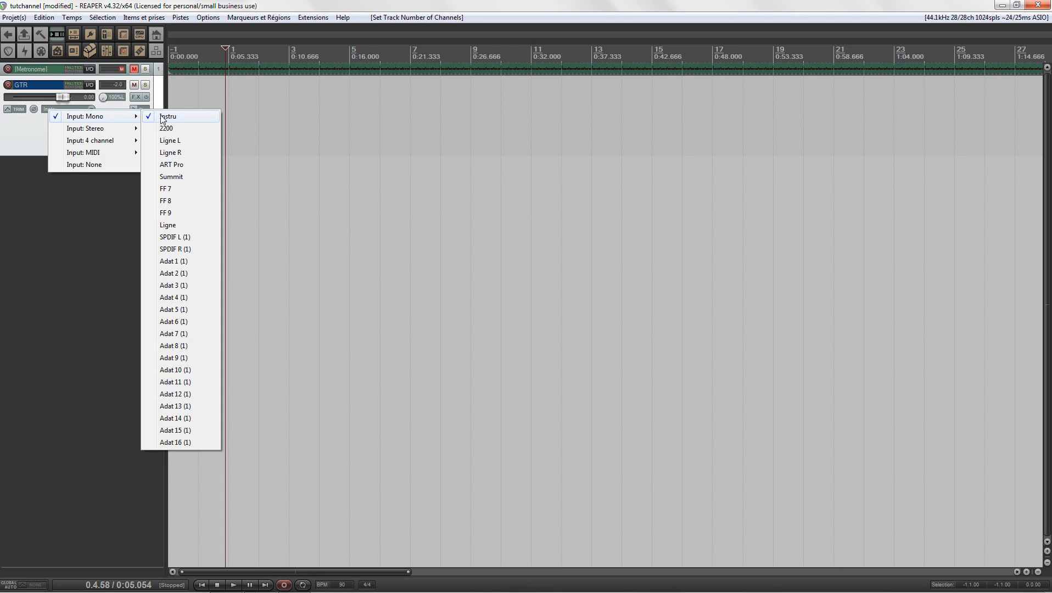
pyautogui.moveTo(72, 144)
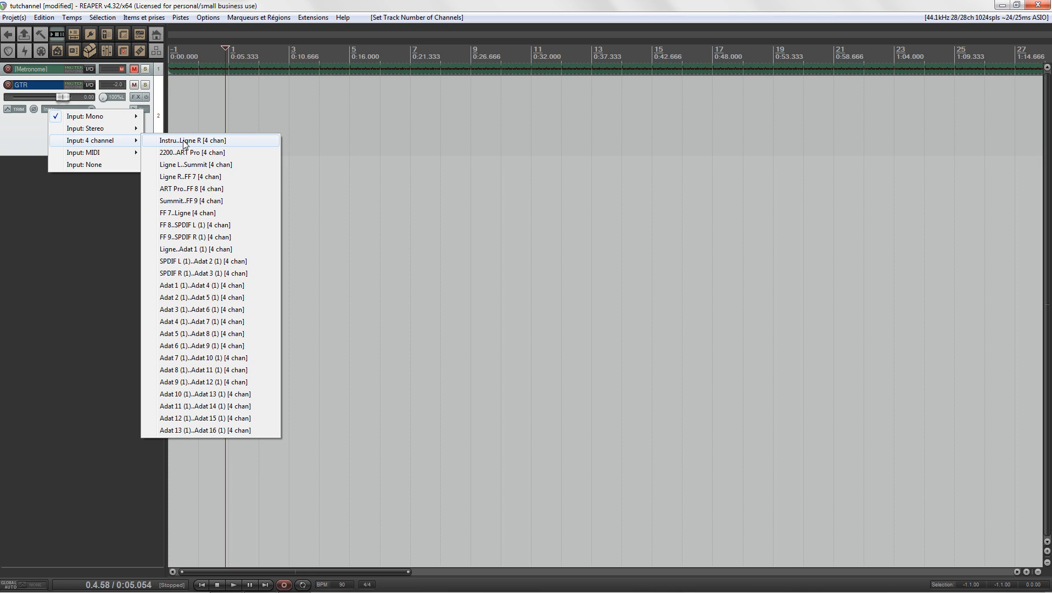
pyautogui.click(184, 144)
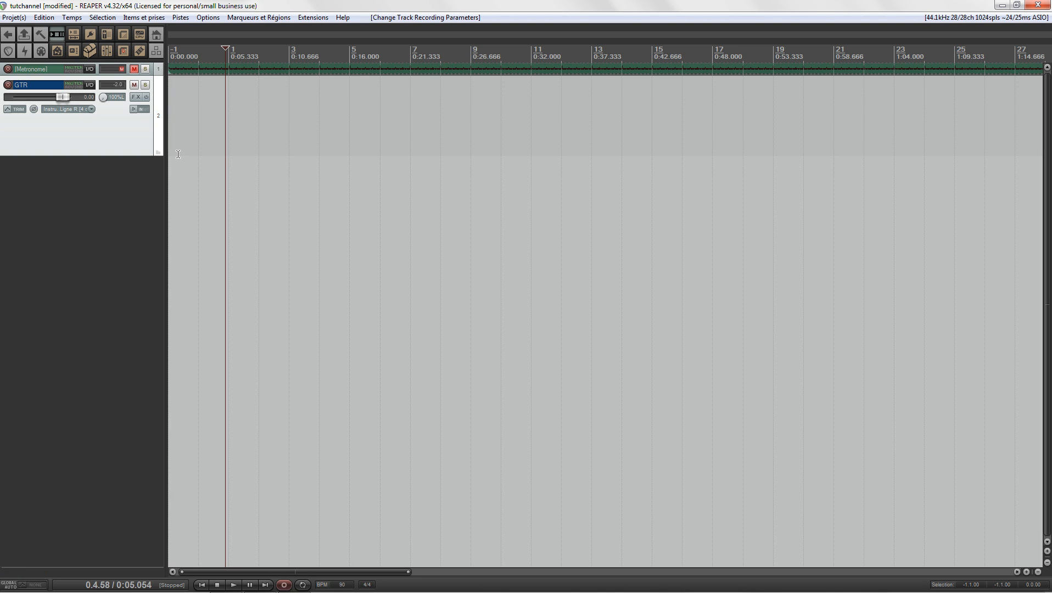
# Arm the GTR track for recording and add Guitar Rig 4 from the Ampli Gtr folder to its input FX chain.
pyautogui.click(8, 85)
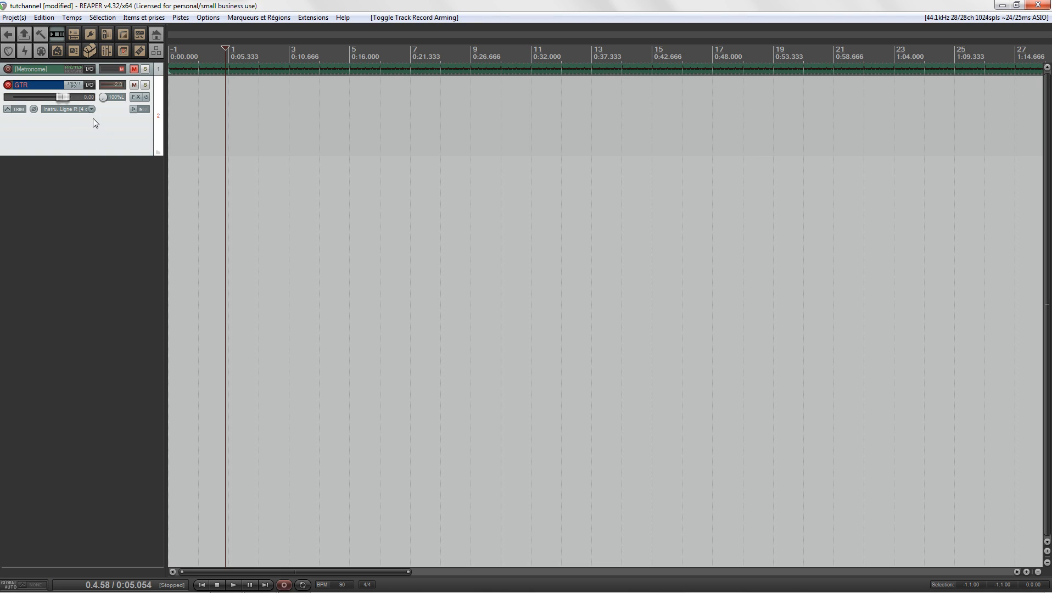
pyautogui.click(70, 86)
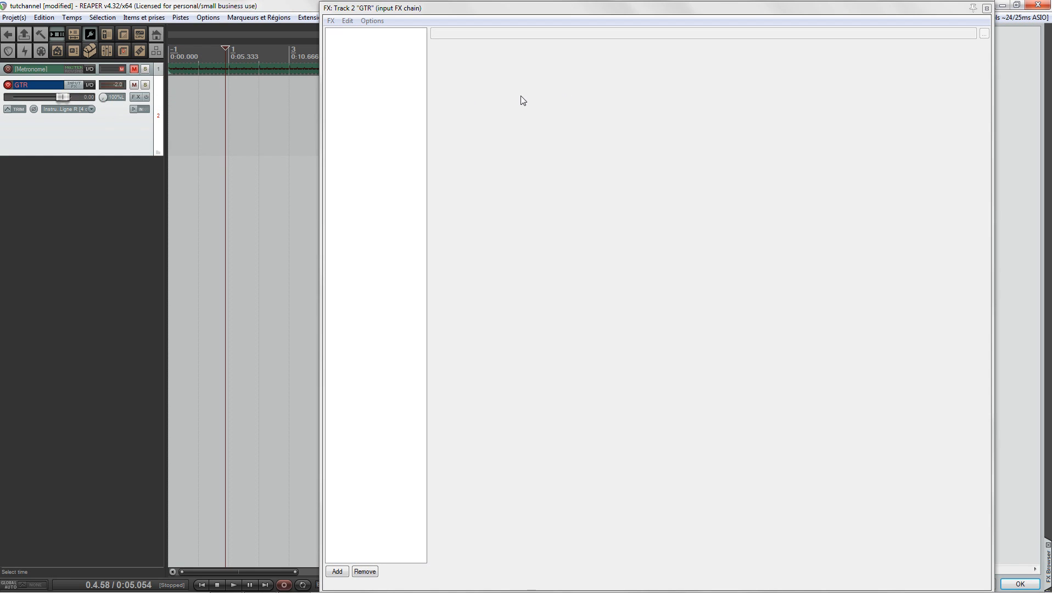
pyautogui.moveTo(873, 12); pyautogui.dragTo(676, 18)
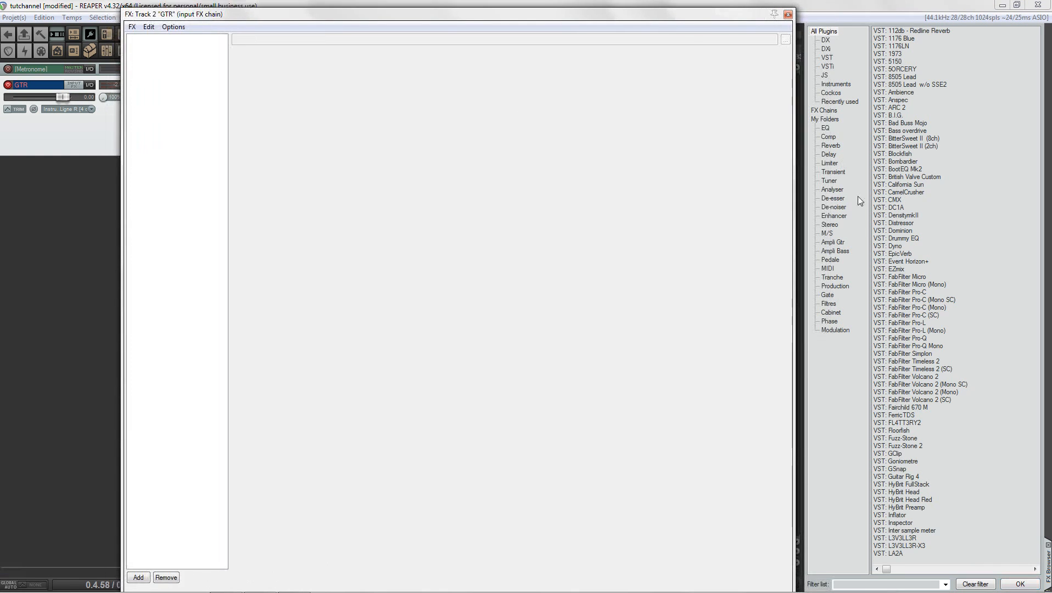
pyautogui.click(833, 242)
pyautogui.moveTo(908, 73); pyautogui.dragTo(177, 99)
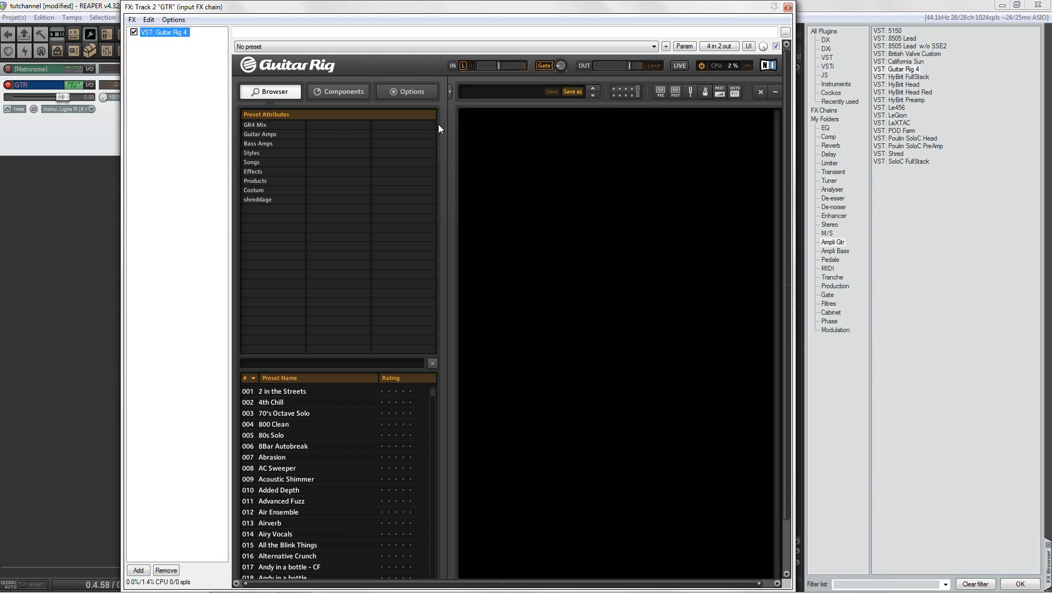
# Load the Nickel Power preset from the Metal style in Guitar Rig 4 and check the plug-in's pin connections.
pyautogui.click(255, 154)
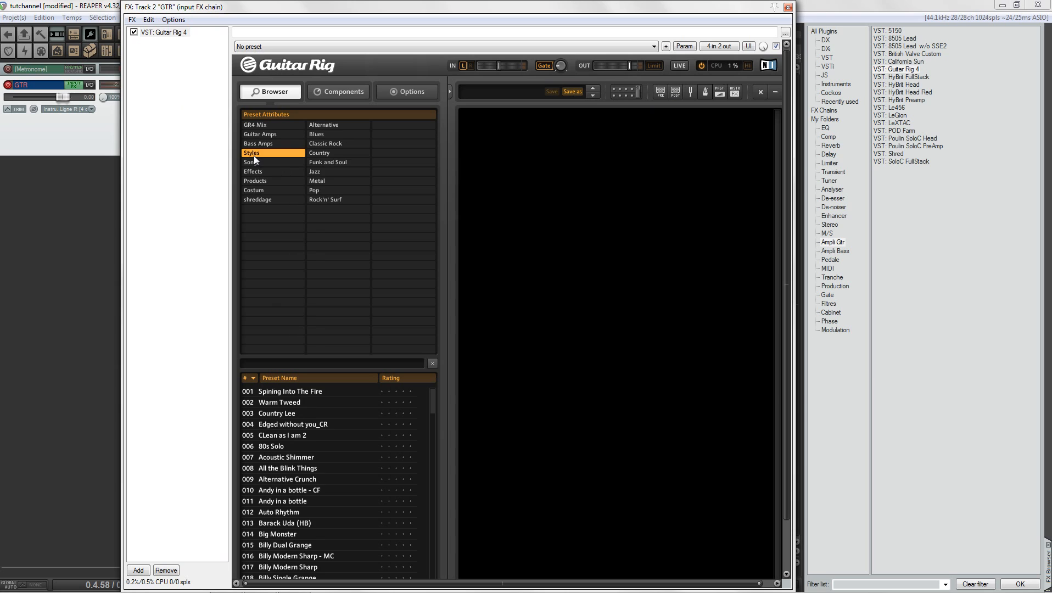
pyautogui.click(321, 181)
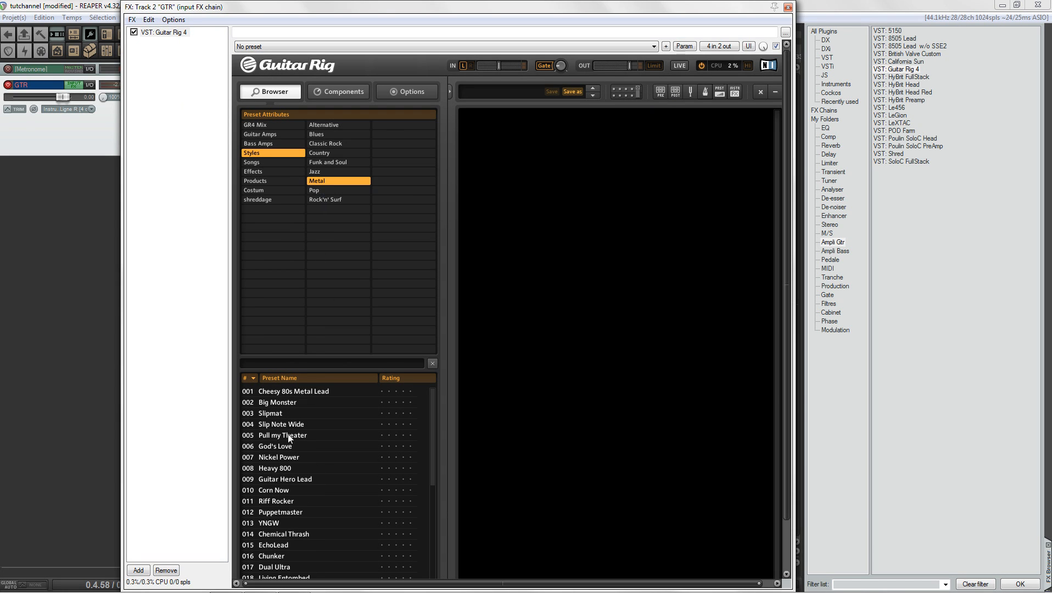
pyautogui.click(276, 454)
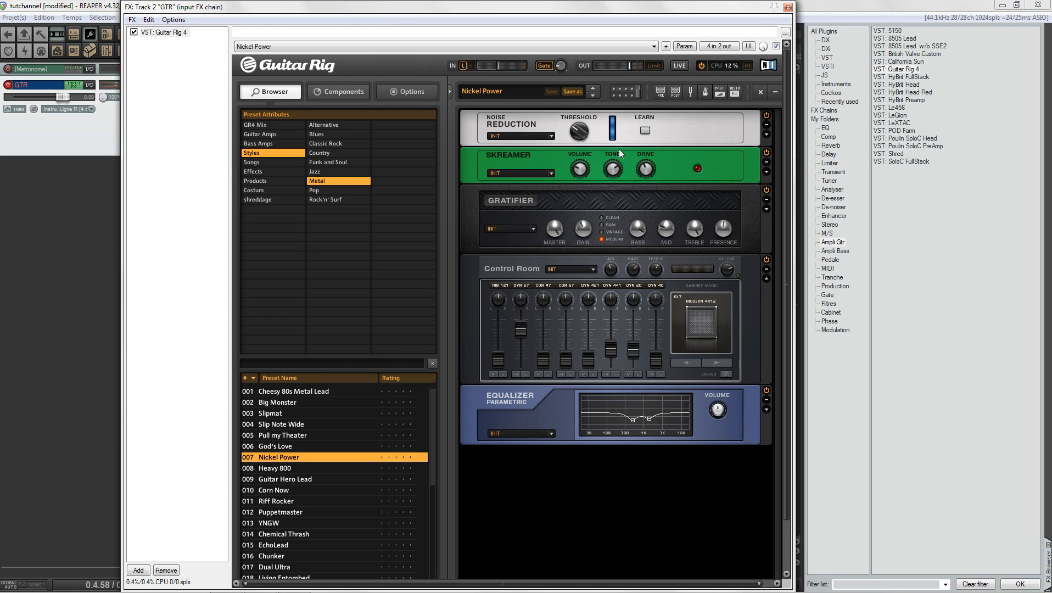
pyautogui.click(720, 46)
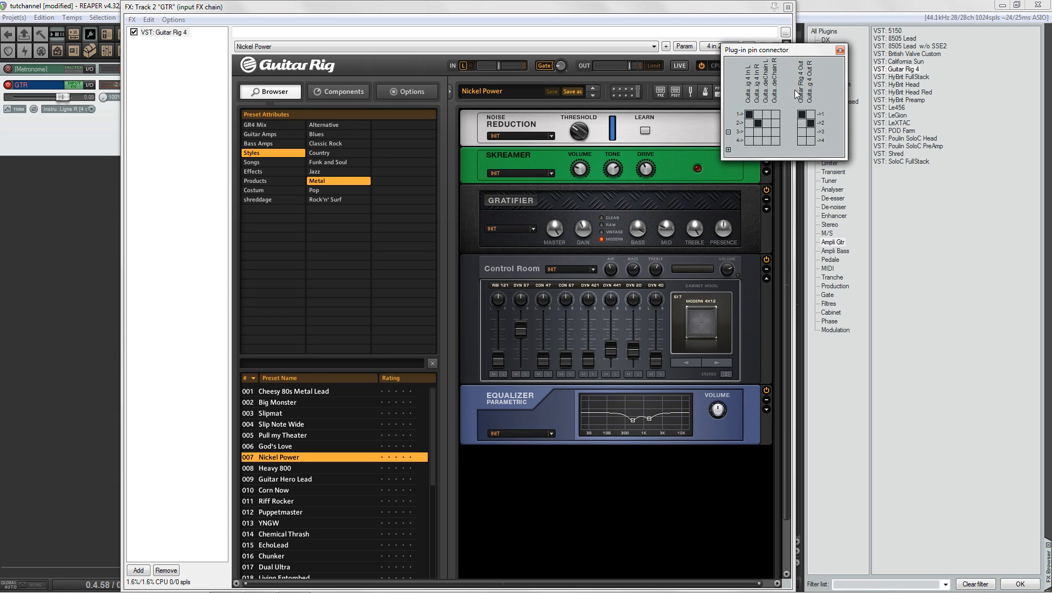
pyautogui.click(840, 50)
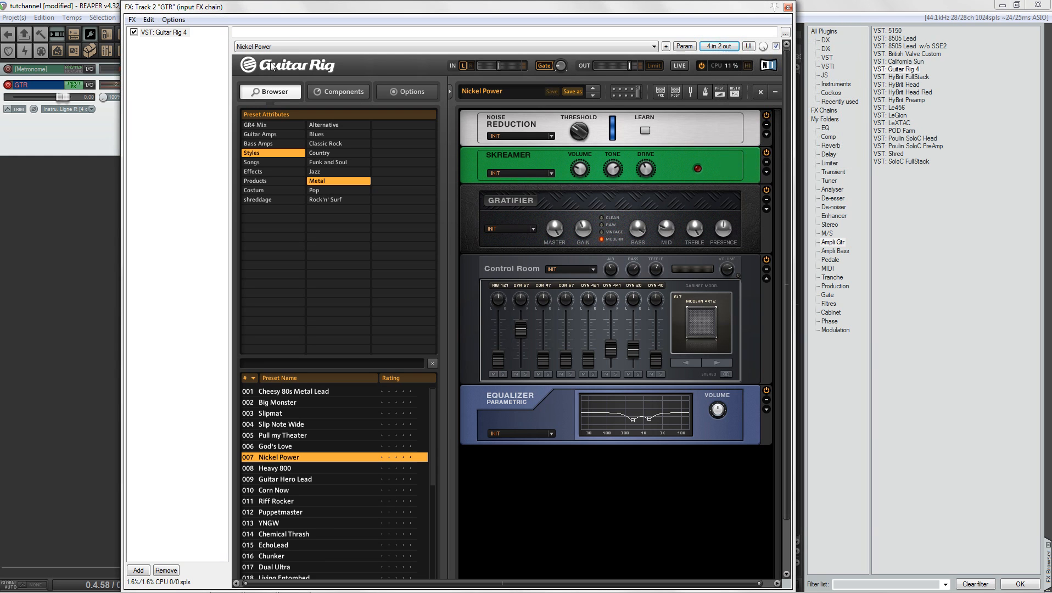
# Add ReaEQ from the EQ folder ahead of Guitar Rig 4 in the GTR track's input FX chain.
pyautogui.moveTo(304, 11); pyautogui.dragTo(400, 28)
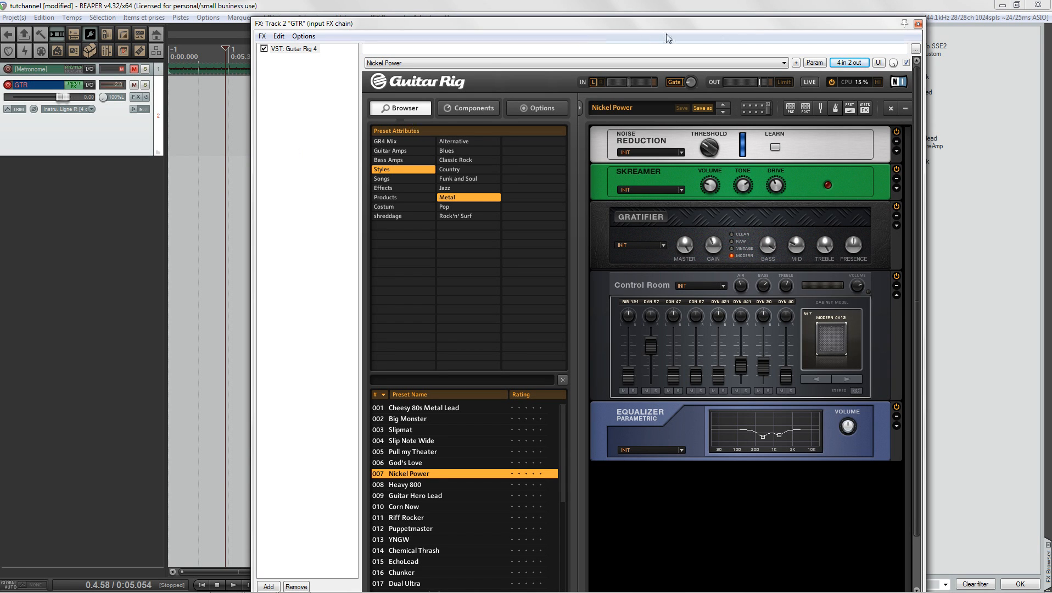
pyautogui.moveTo(681, 30); pyautogui.dragTo(672, 21)
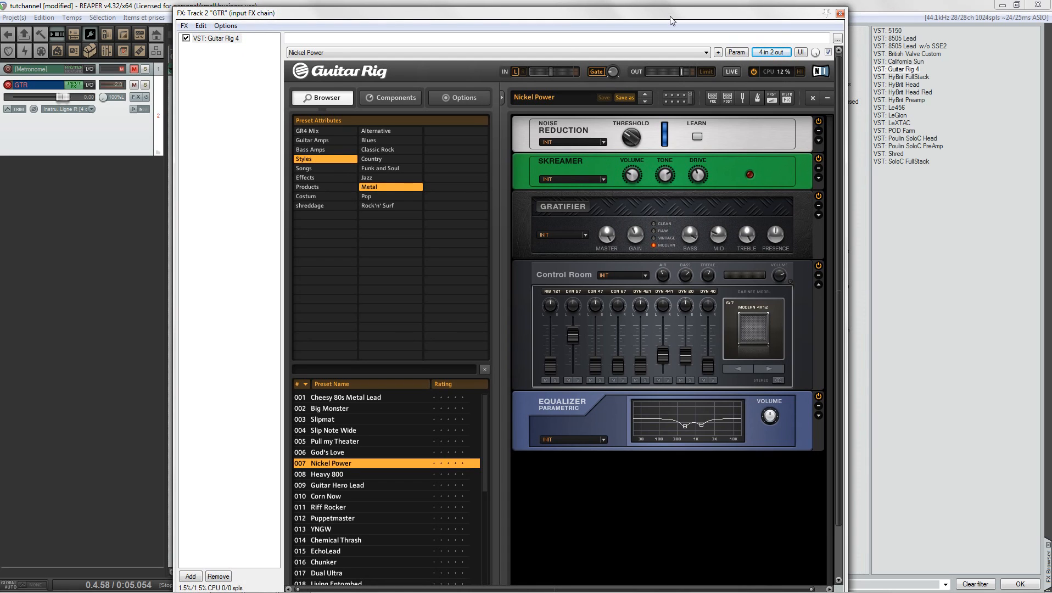
pyautogui.moveTo(722, 15); pyautogui.dragTo(680, 14)
pyautogui.click(826, 127)
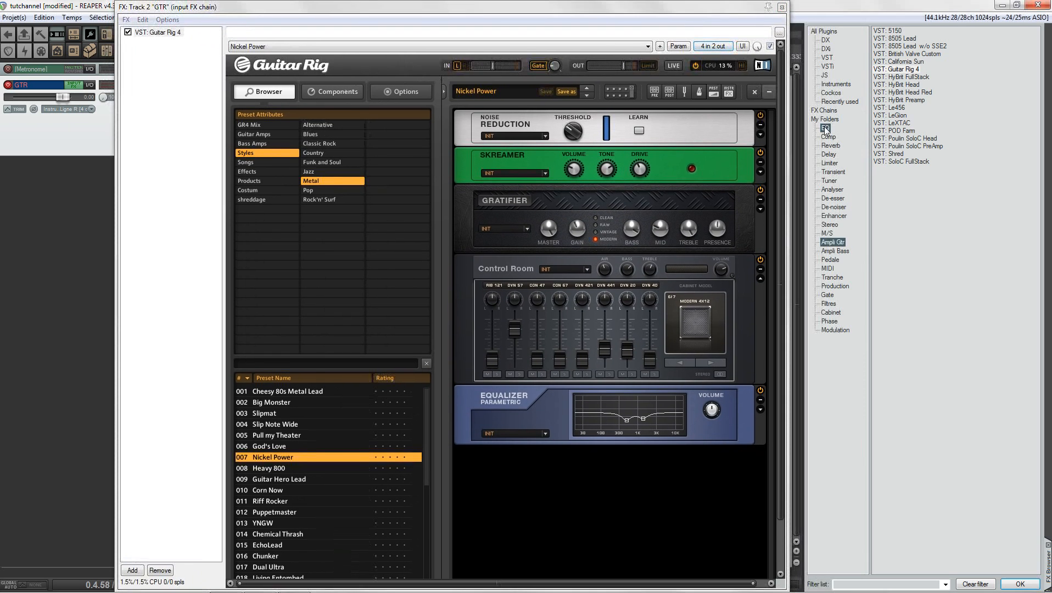
pyautogui.moveTo(895, 147); pyautogui.dragTo(168, 63)
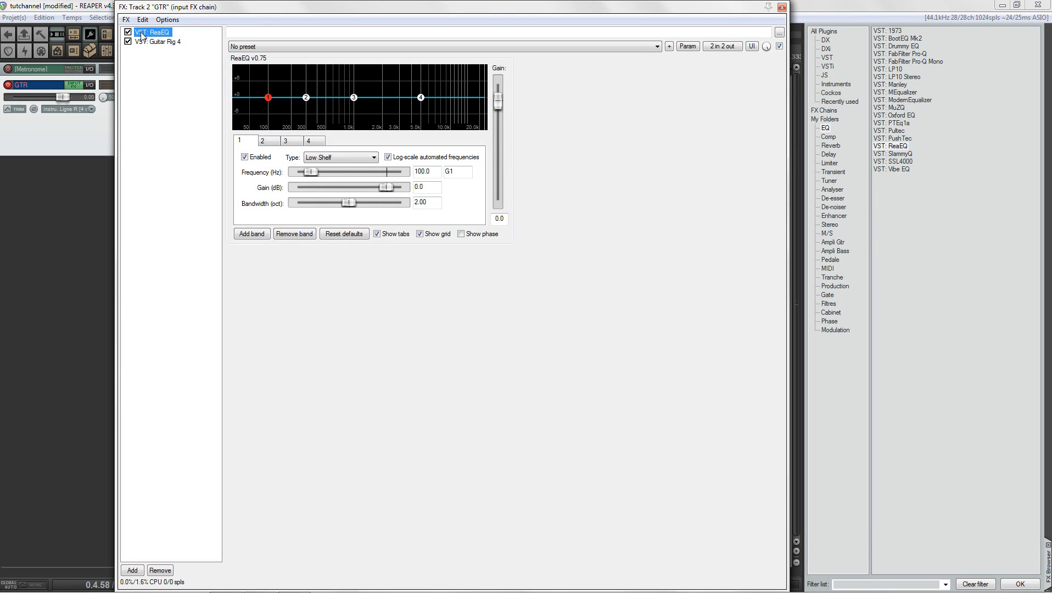
pyautogui.moveTo(282, 10); pyautogui.dragTo(319, 9)
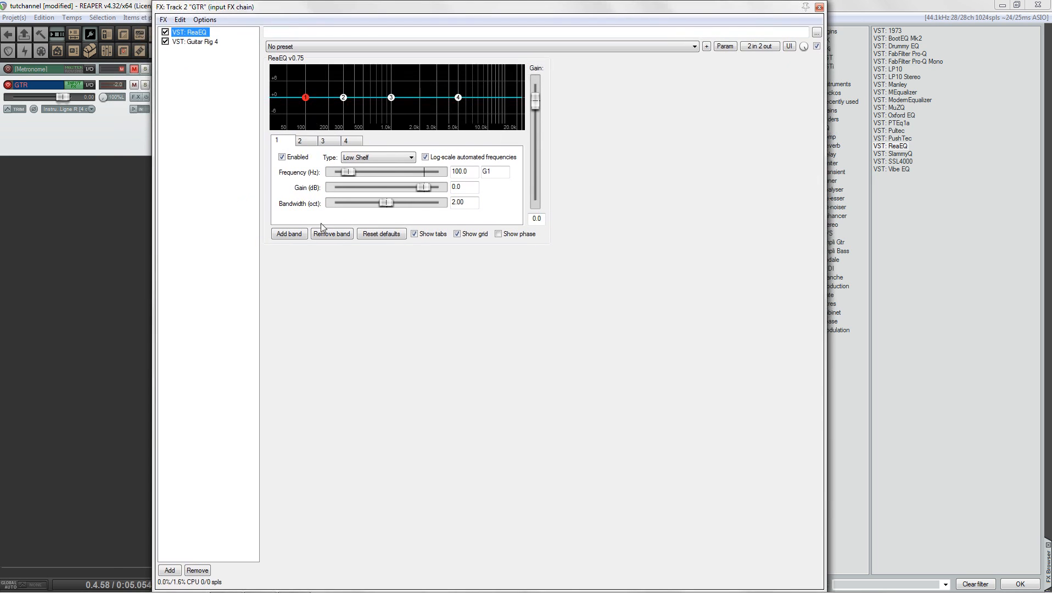
# Remove three ReaEQ bands, disable the remaining High Shelf band, and move it to about 2029 Hz with 0.4 dB gain.
pyautogui.click(340, 235)
pyautogui.click(341, 235)
pyautogui.click(341, 235)
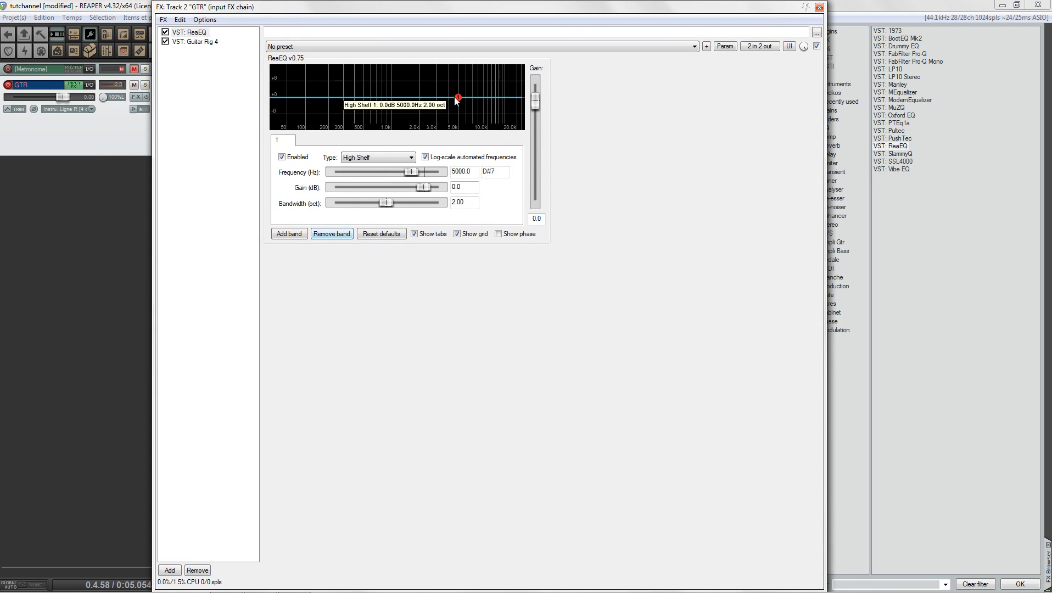
pyautogui.click(282, 157)
pyautogui.moveTo(459, 99); pyautogui.dragTo(420, 96)
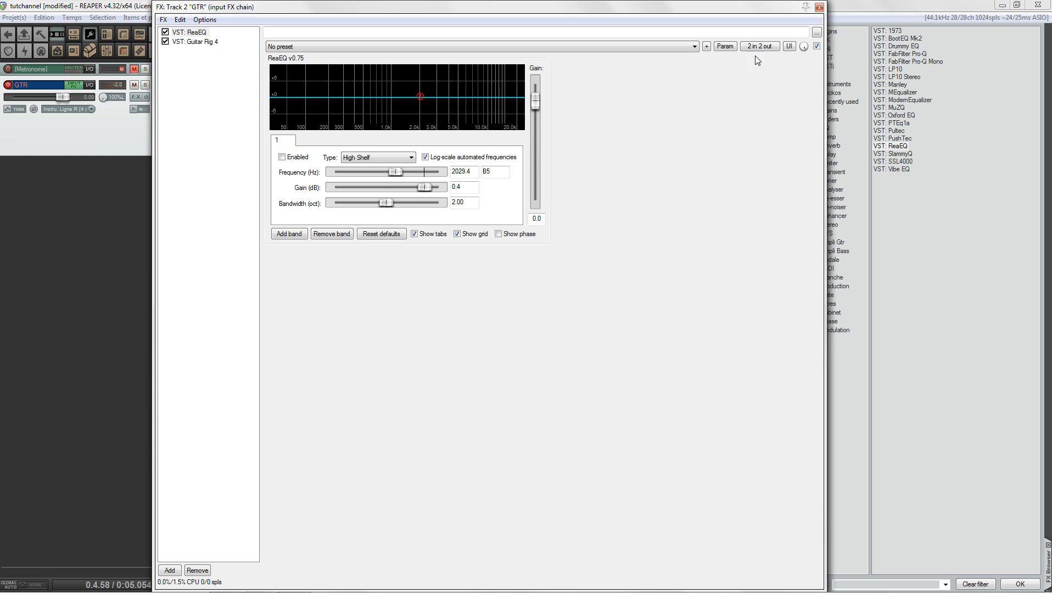
# Route ReaEQ's output 1 additionally to track channel 3 and bring up Guitar Rig 4 in the chain.
pyautogui.moveTo(736, 10); pyautogui.dragTo(689, 10)
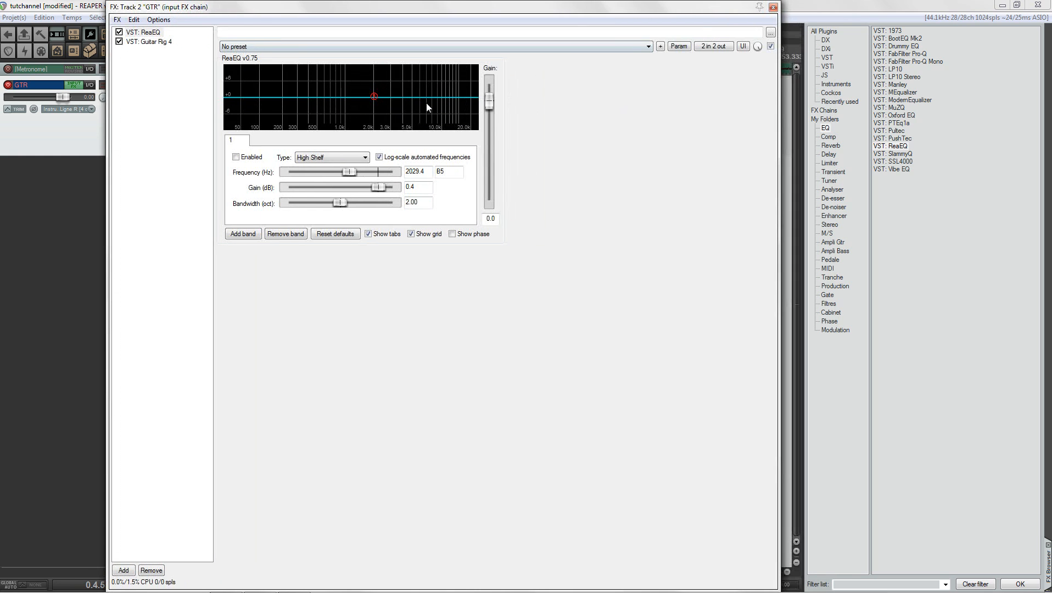
pyautogui.click(722, 48)
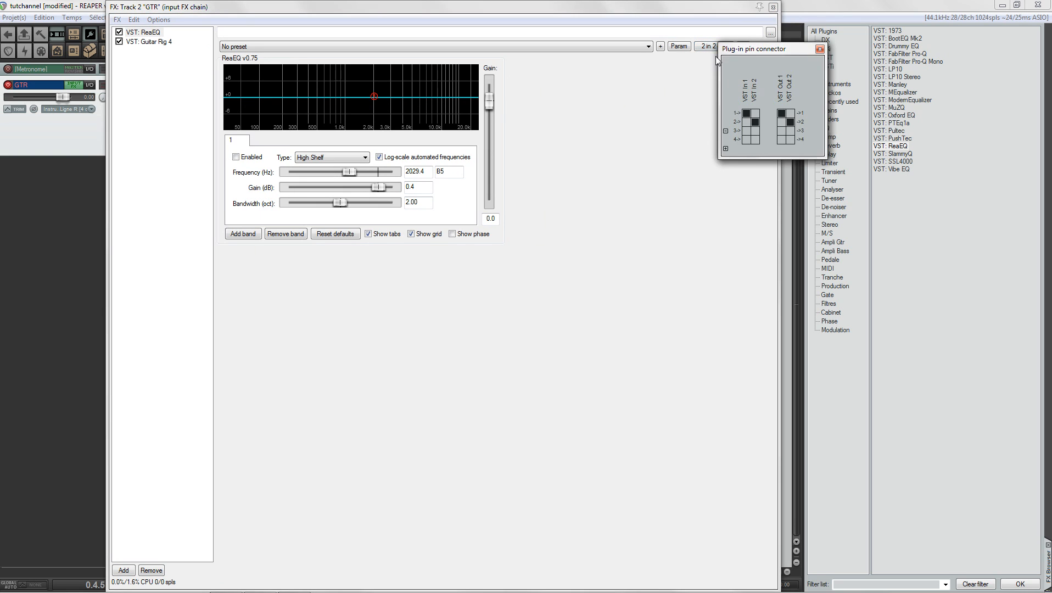
pyautogui.moveTo(757, 51); pyautogui.dragTo(607, 87)
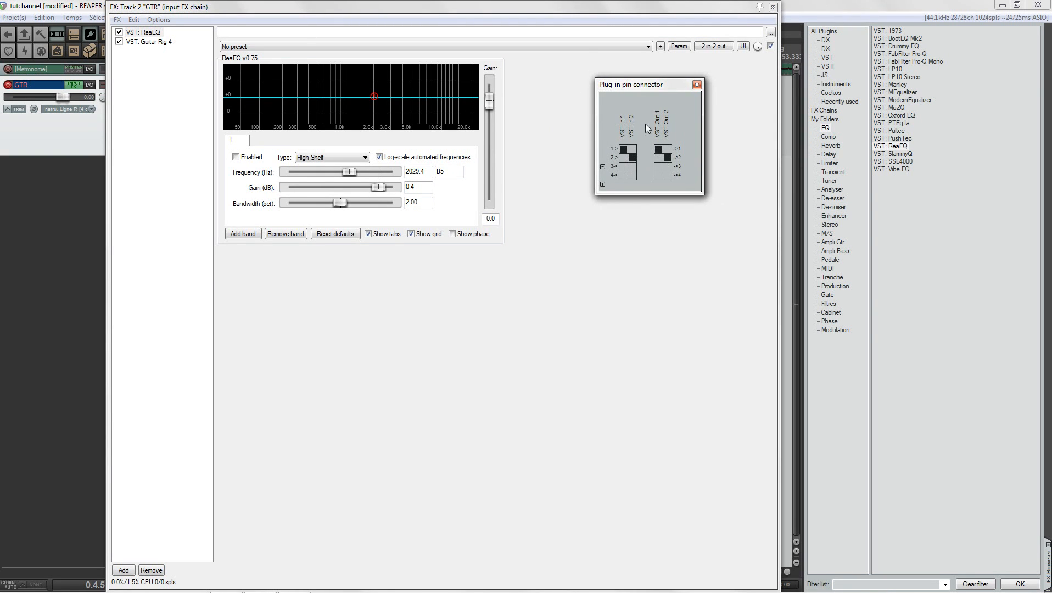
pyautogui.click(660, 166)
pyautogui.click(623, 148)
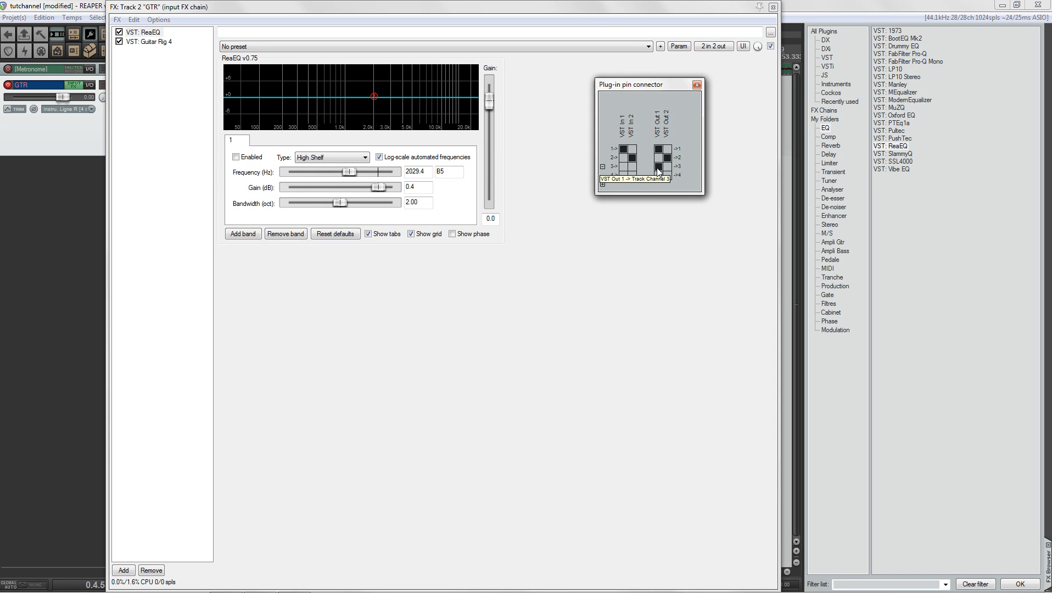
pyautogui.click(157, 43)
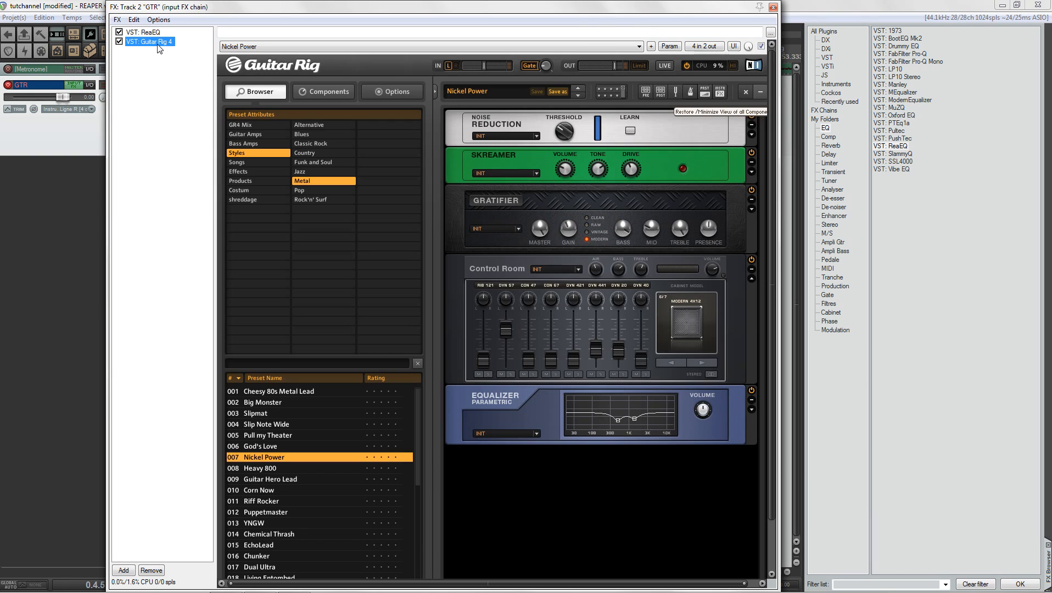
# Check Guitar Rig 4's pin connections and review both plug-ins in the GTR track's input FX chain.
pyautogui.click(705, 46)
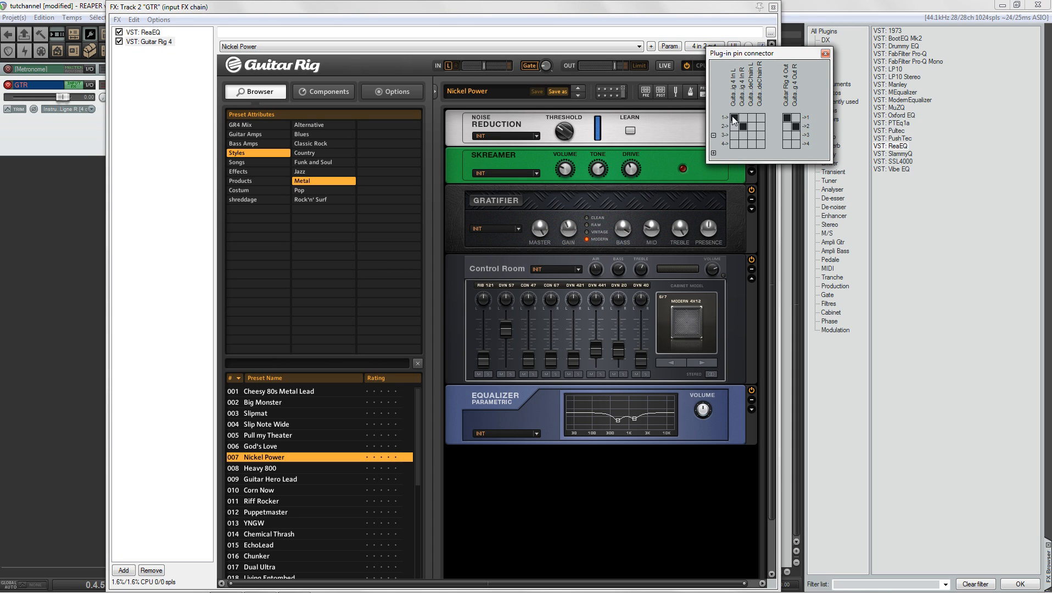
pyautogui.click(795, 126)
pyautogui.click(825, 53)
pyautogui.moveTo(471, 13); pyautogui.dragTo(579, 18)
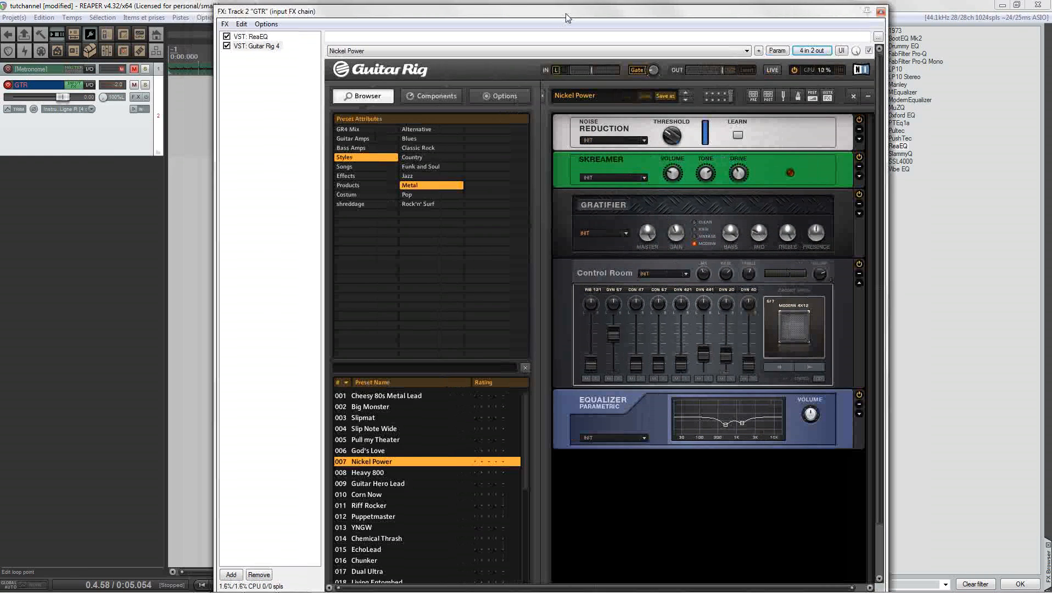
pyautogui.click(253, 37)
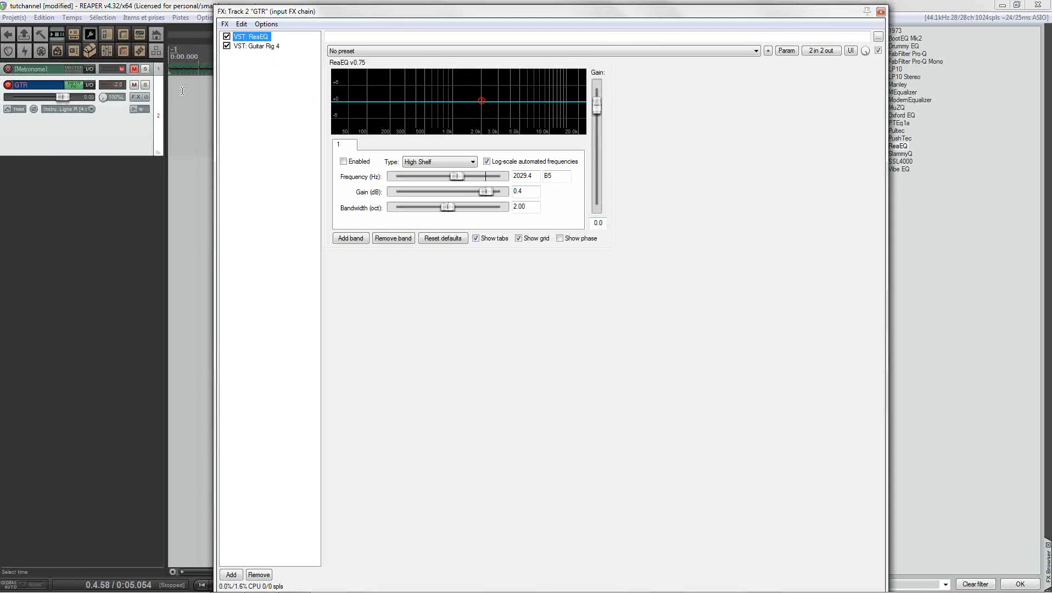
pyautogui.click(263, 47)
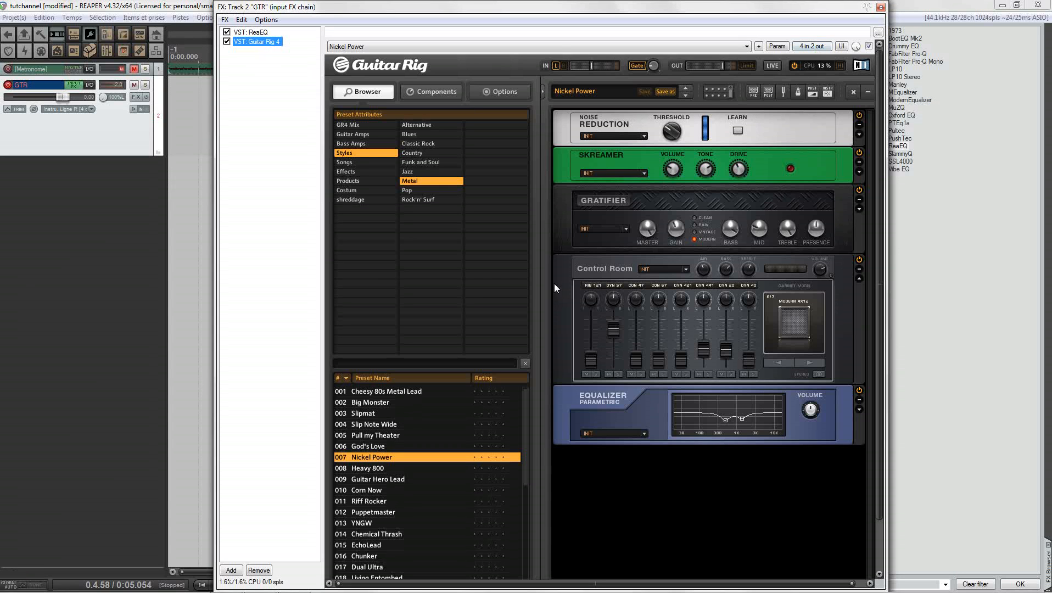
pyautogui.click(249, 32)
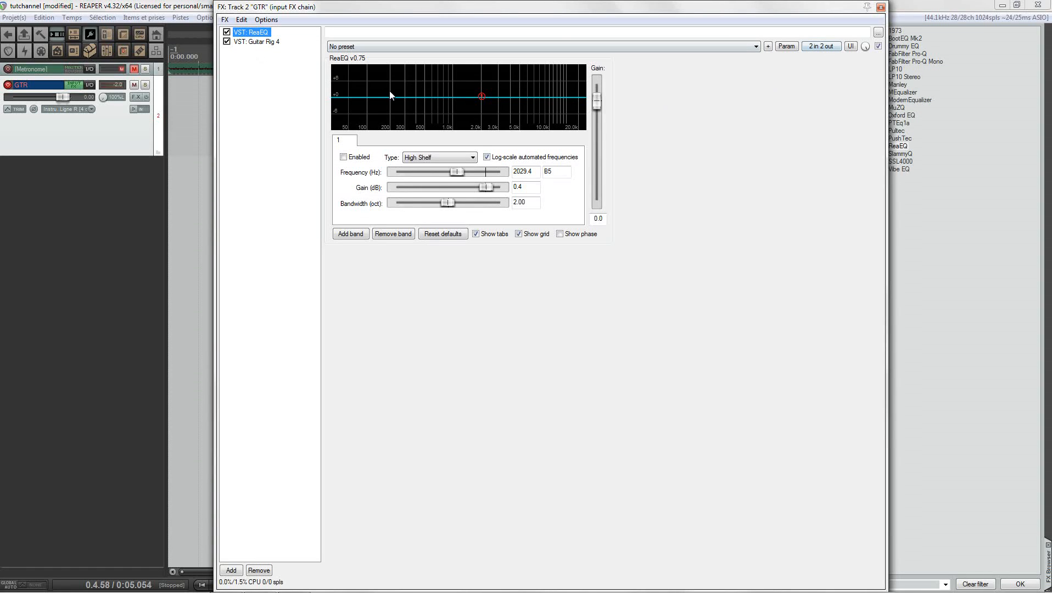
pyautogui.click(881, 7)
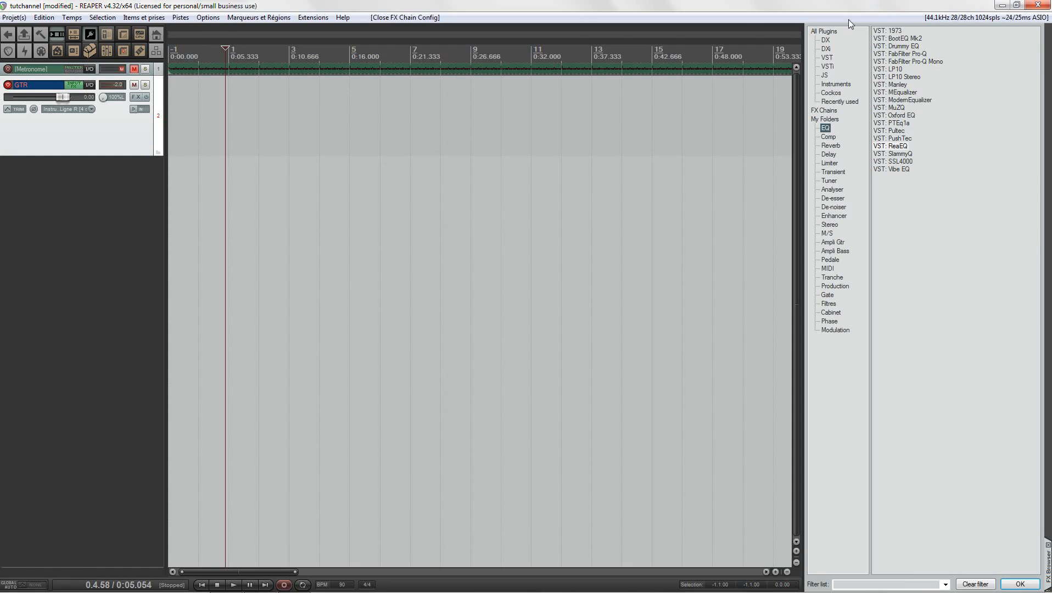
# Prepare the take with the edit cursor one bar before bar 1, GTR monitoring on, a taller GTR track and the metronome unmuted.
pyautogui.click(197, 55)
pyautogui.press('1')
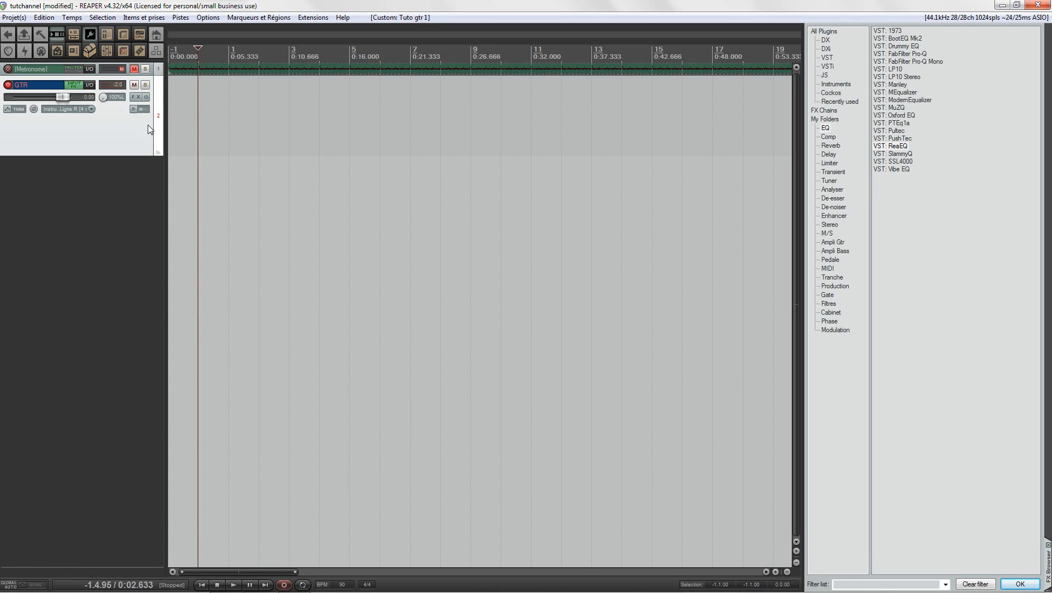
pyautogui.click(132, 109)
pyautogui.moveTo(130, 154); pyautogui.dragTo(137, 220)
pyautogui.click(134, 69)
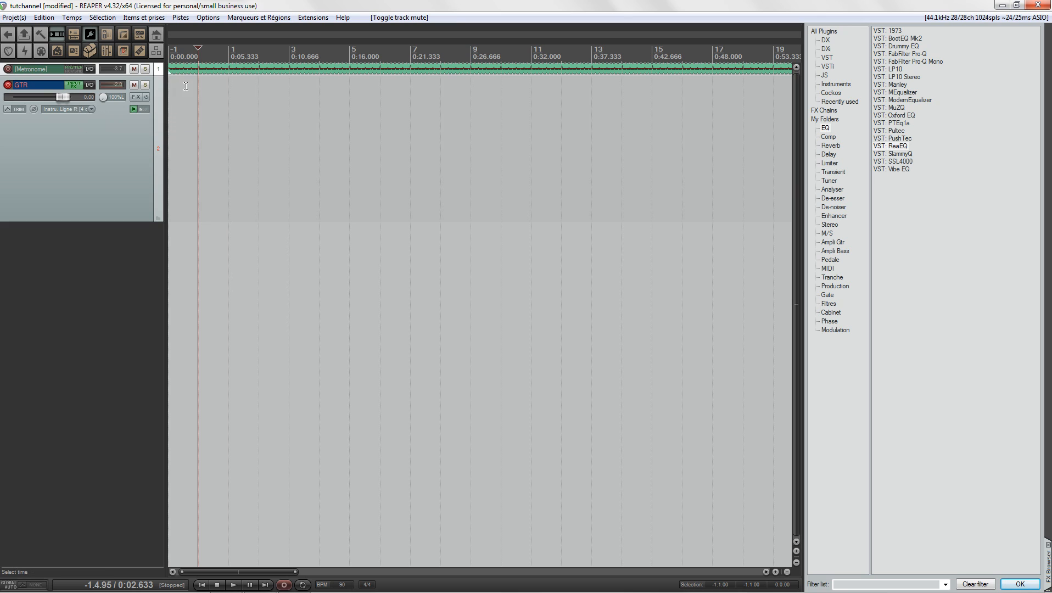
pyautogui.click(72, 86)
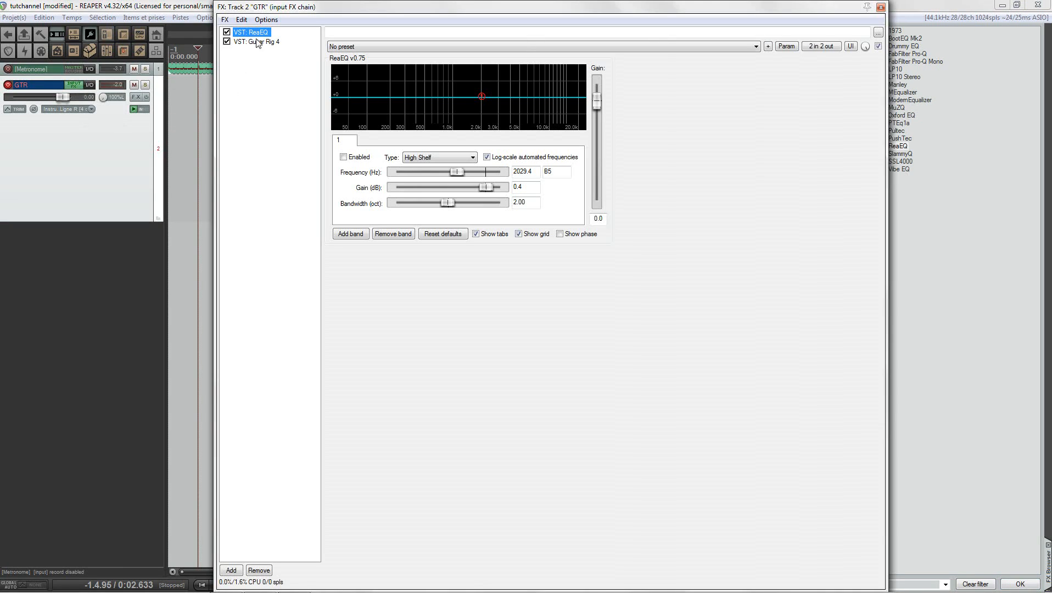
pyautogui.click(881, 7)
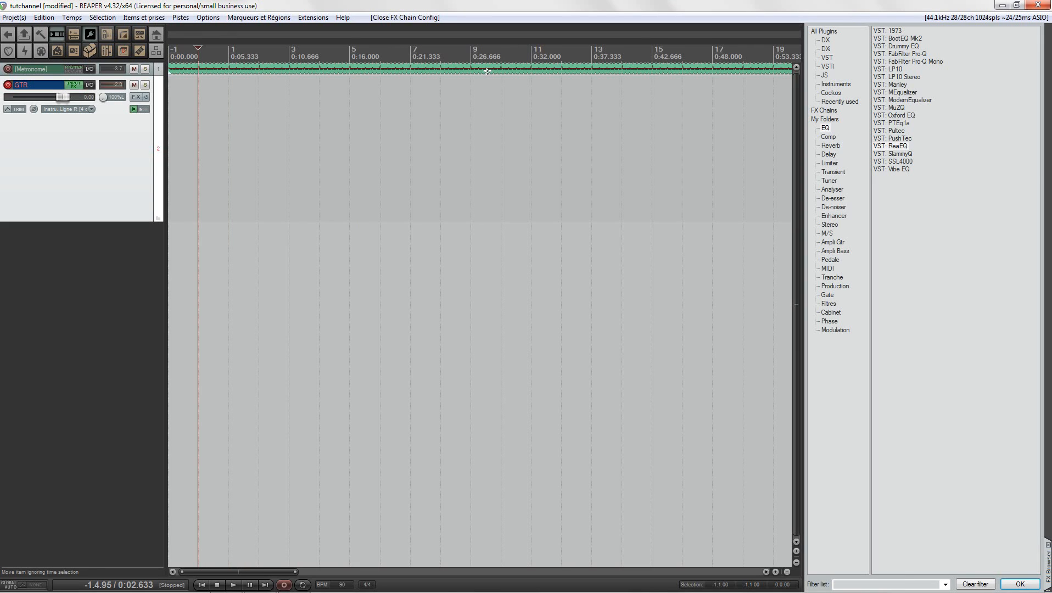
# Record a guitar take on the GTR track and save the recorded file.
pyautogui.hotkey('ctrl', 'r')
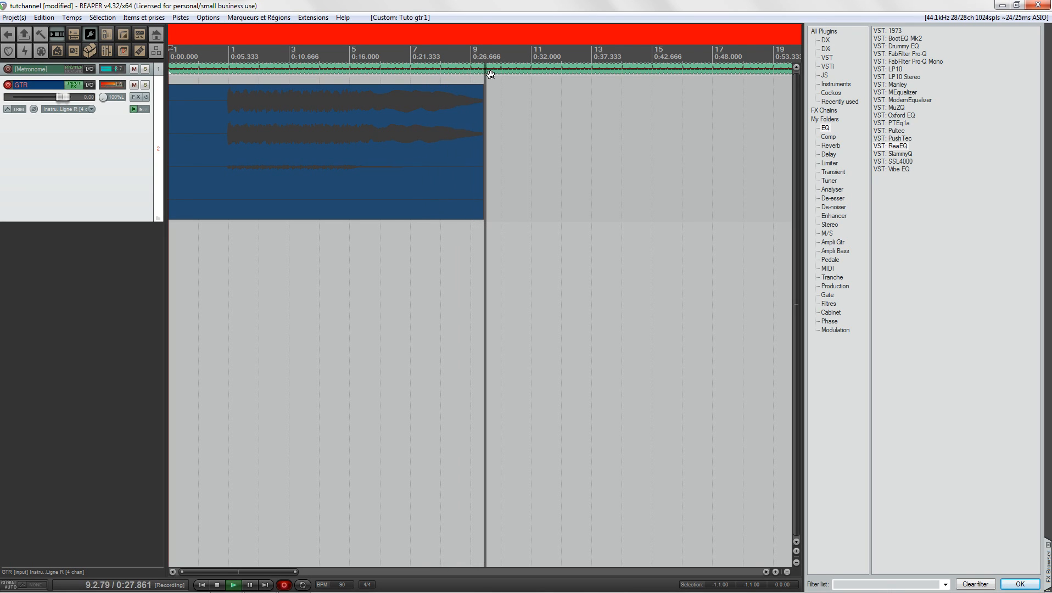
pyautogui.press('space')
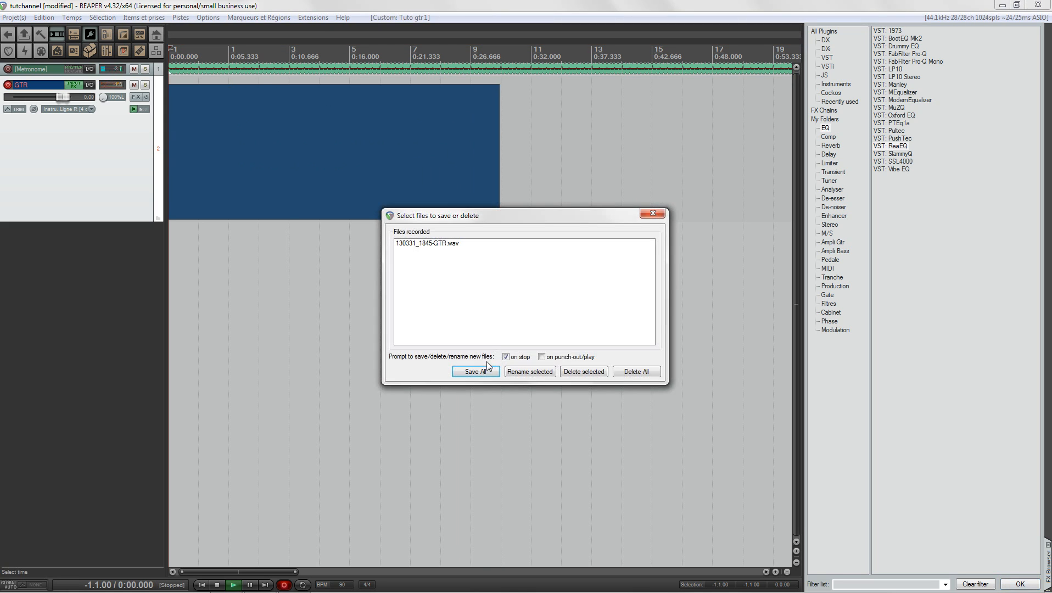
pyautogui.click(487, 364)
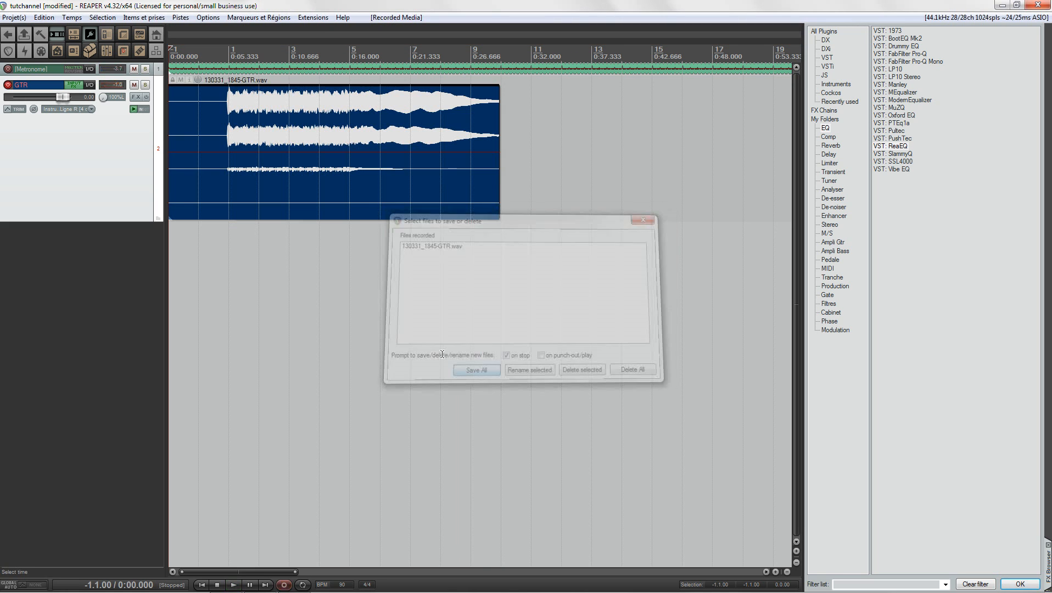
# Mute the metronome track and enlarge the heights of the metronome and GTR tracks.
pyautogui.click(134, 69)
pyautogui.moveTo(153, 74); pyautogui.dragTo(152, 120)
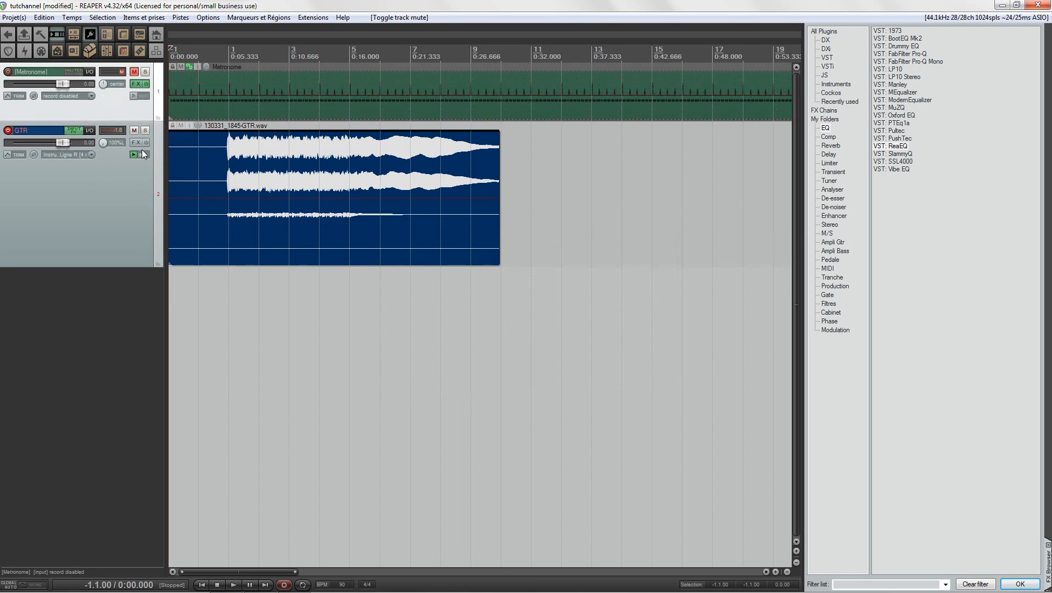
pyautogui.moveTo(140, 268); pyautogui.dragTo(111, 477)
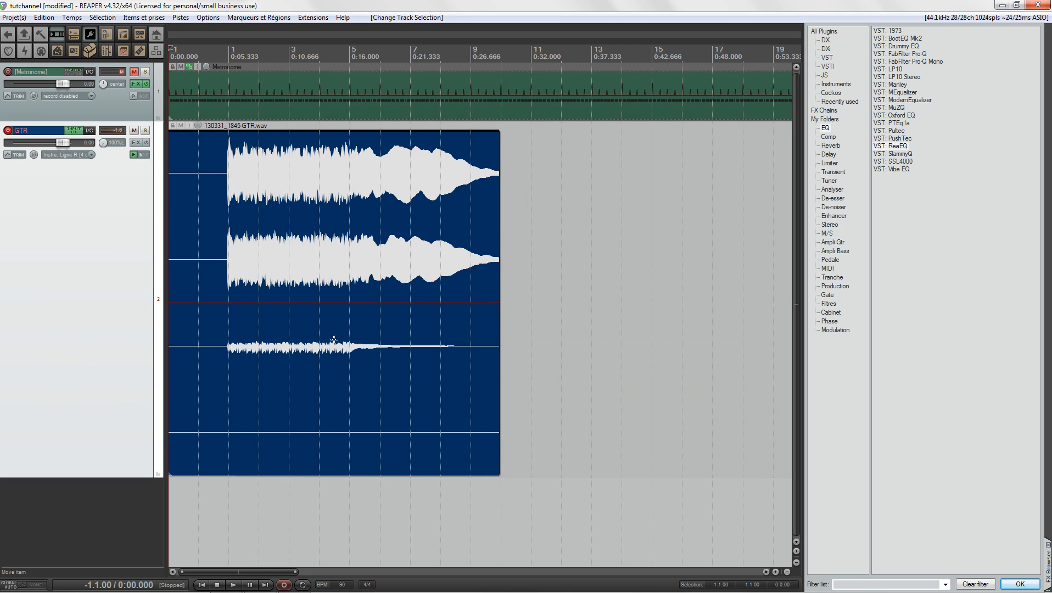
# Solo the GTR track, play the take from bar 1, and reset the track's pan to center.
pyautogui.hotkey('ctrl', '0')
pyautogui.click(228, 50)
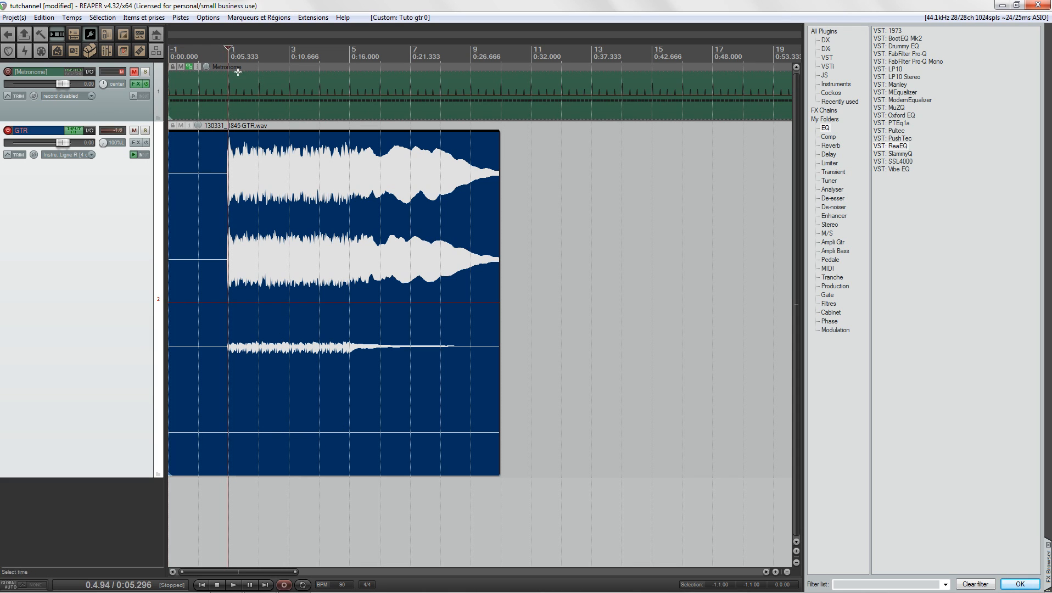
pyautogui.click(144, 132)
pyautogui.press('space')
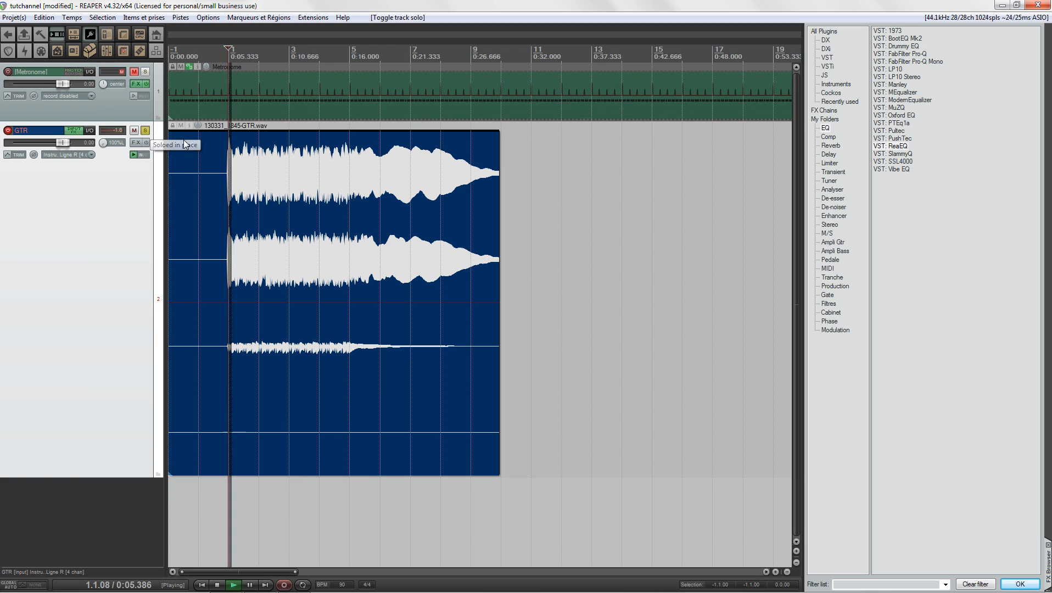
pyautogui.doubleClick(114, 145)
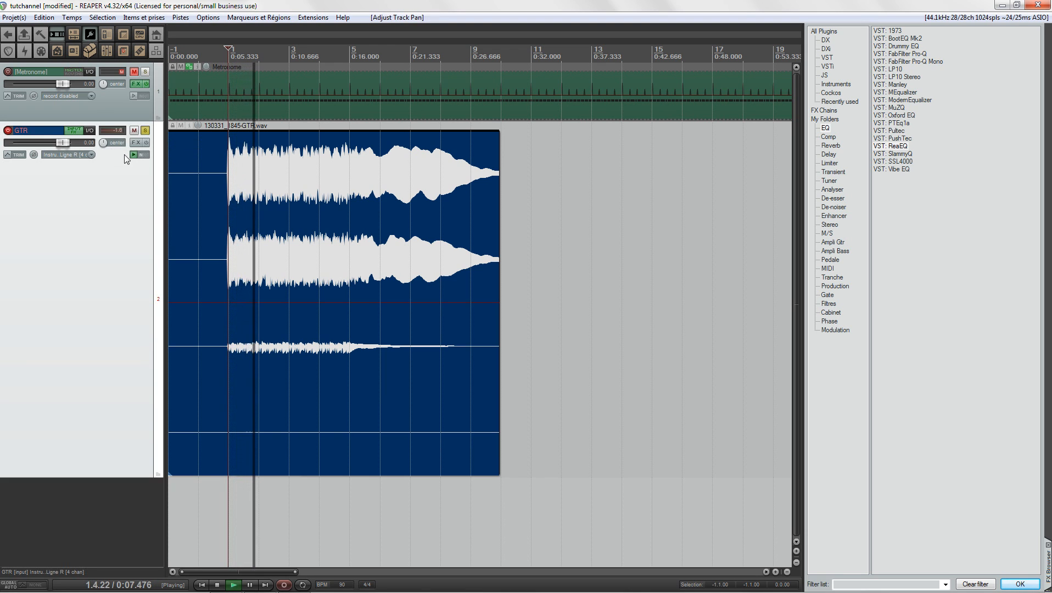
pyautogui.press('space')
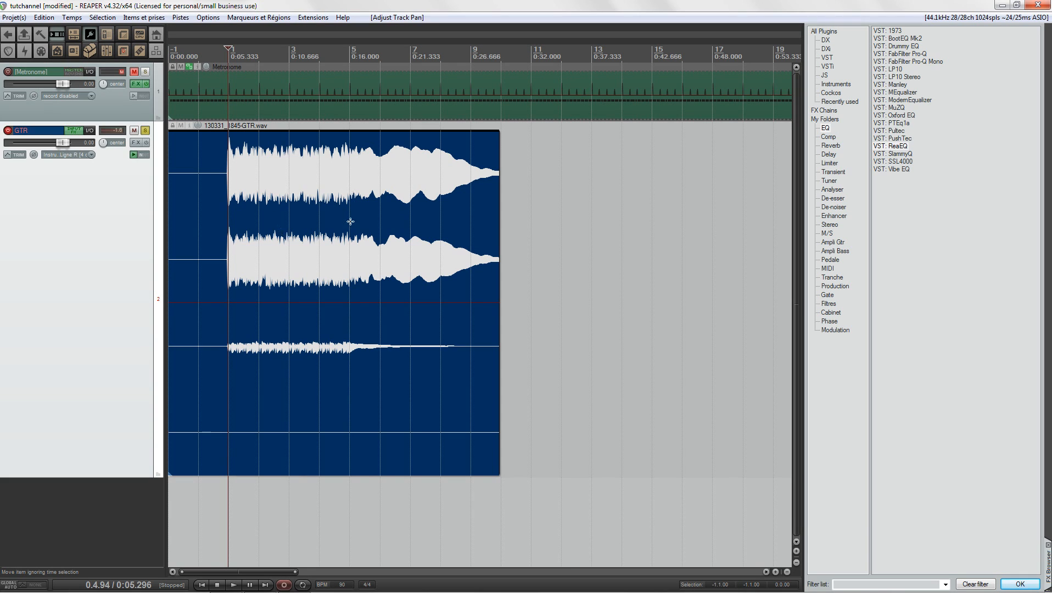
# Check the GTR track's channel routing and examine the recorded channels' waveforms up close.
pyautogui.click(89, 130)
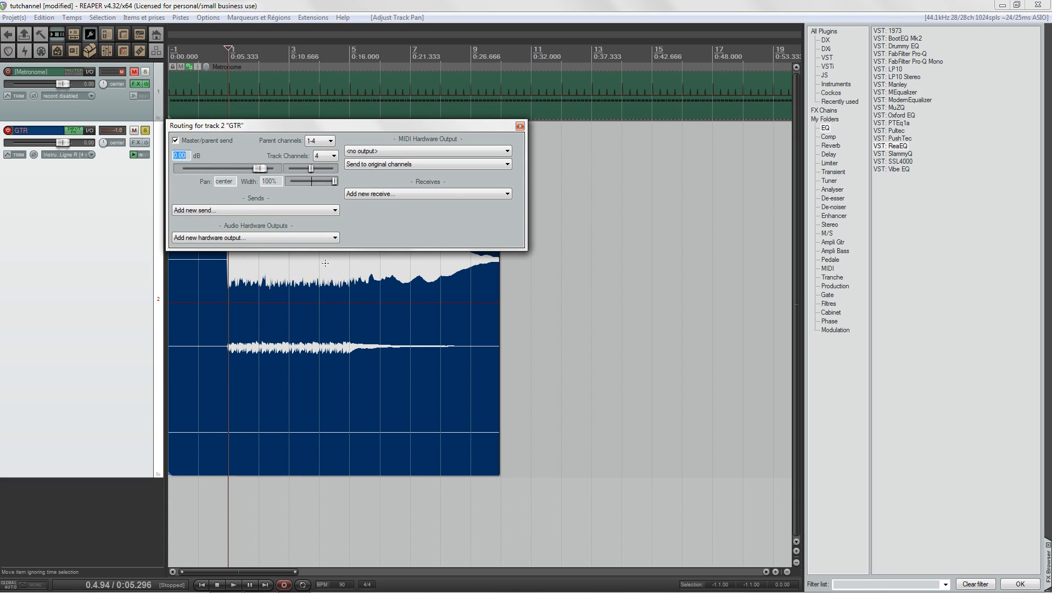
pyautogui.click(520, 126)
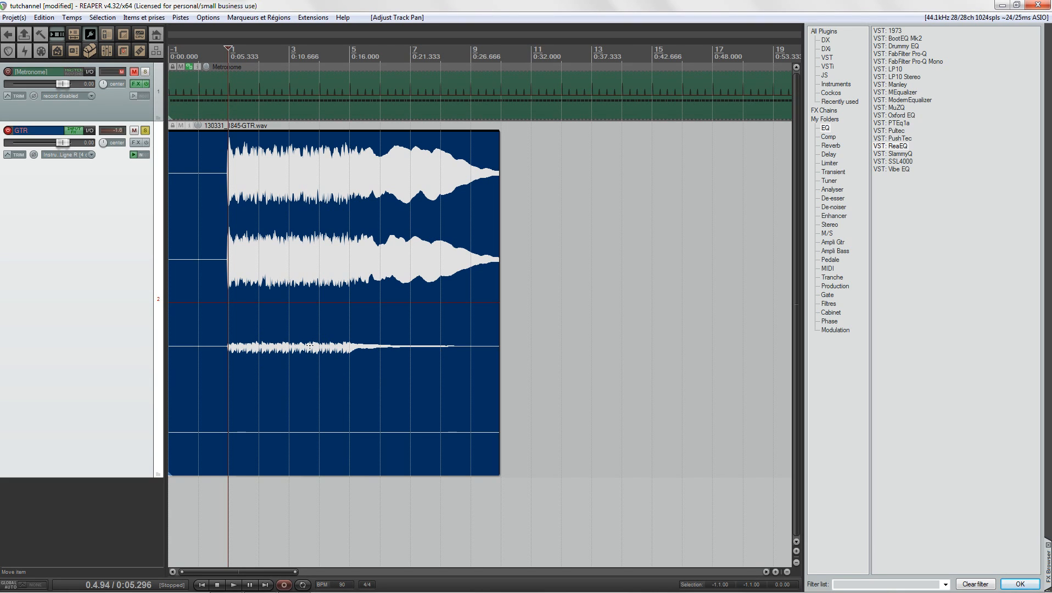
pyautogui.scroll(8, 271, 345)
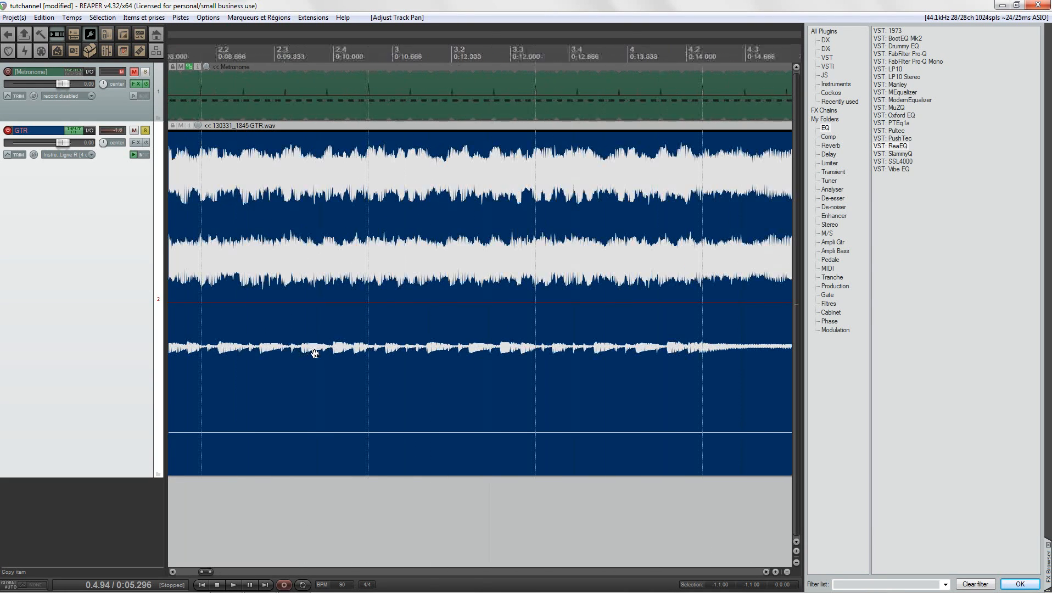
pyautogui.scroll(-4, 411, 351)
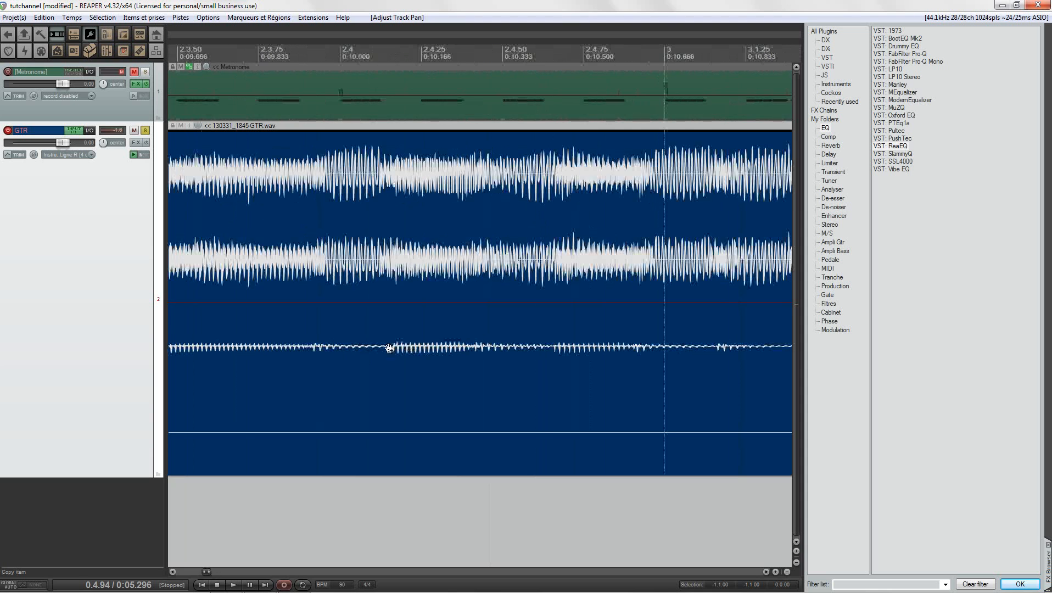
pyautogui.scroll(2, 450, 332)
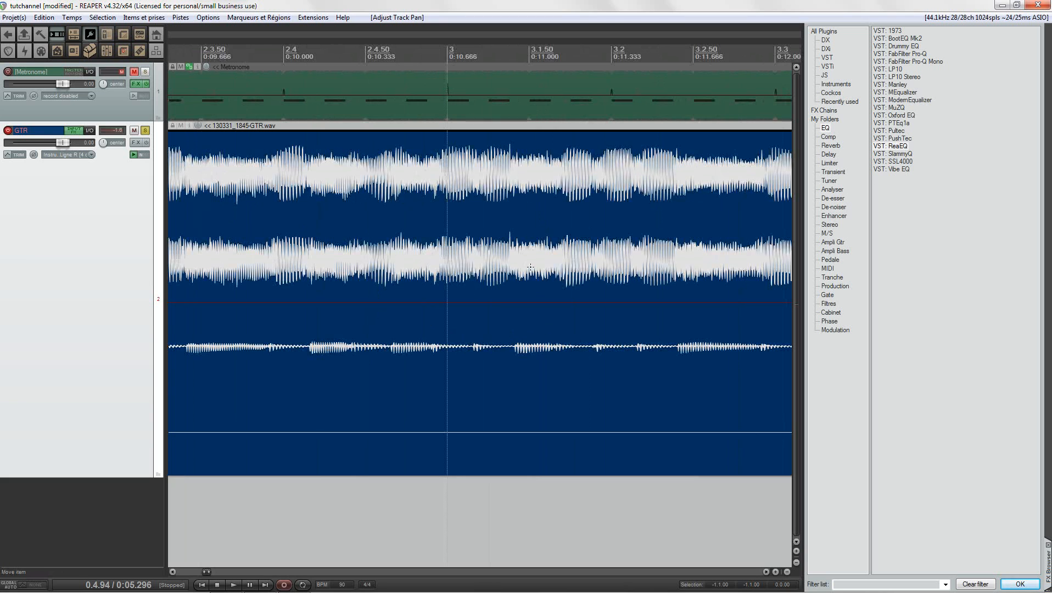
pyautogui.scroll(-3, 531, 236)
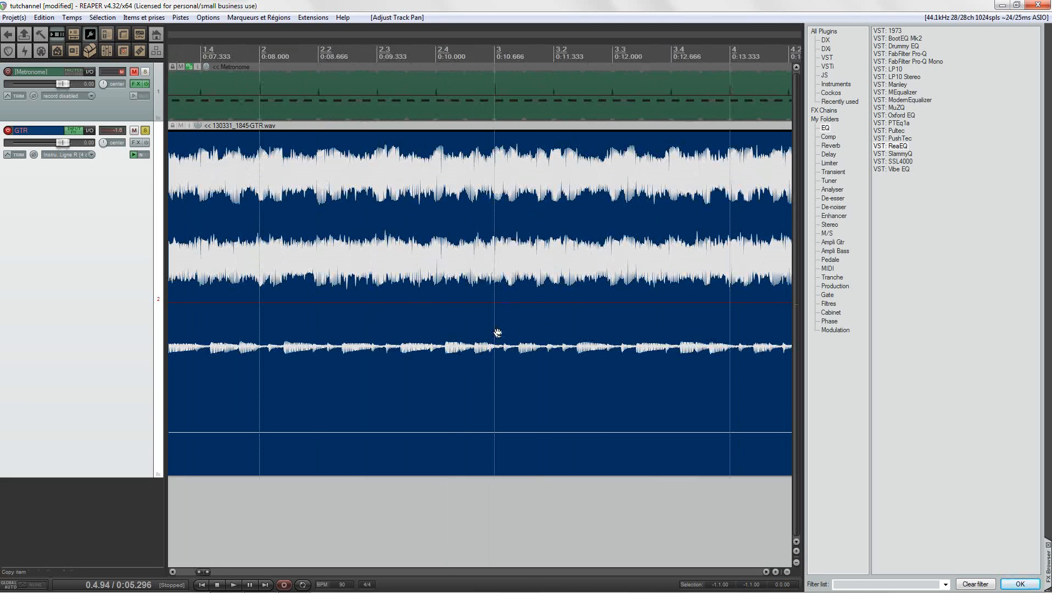
pyautogui.scroll(2, 528, 339)
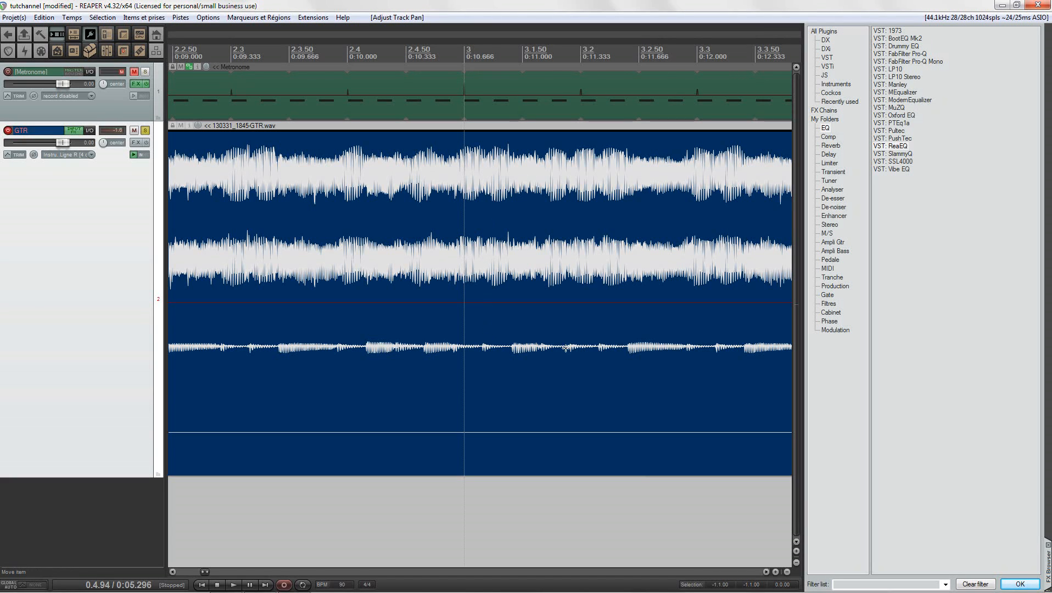
pyautogui.scroll(-2, 538, 351)
pyautogui.scroll(-5, 538, 350)
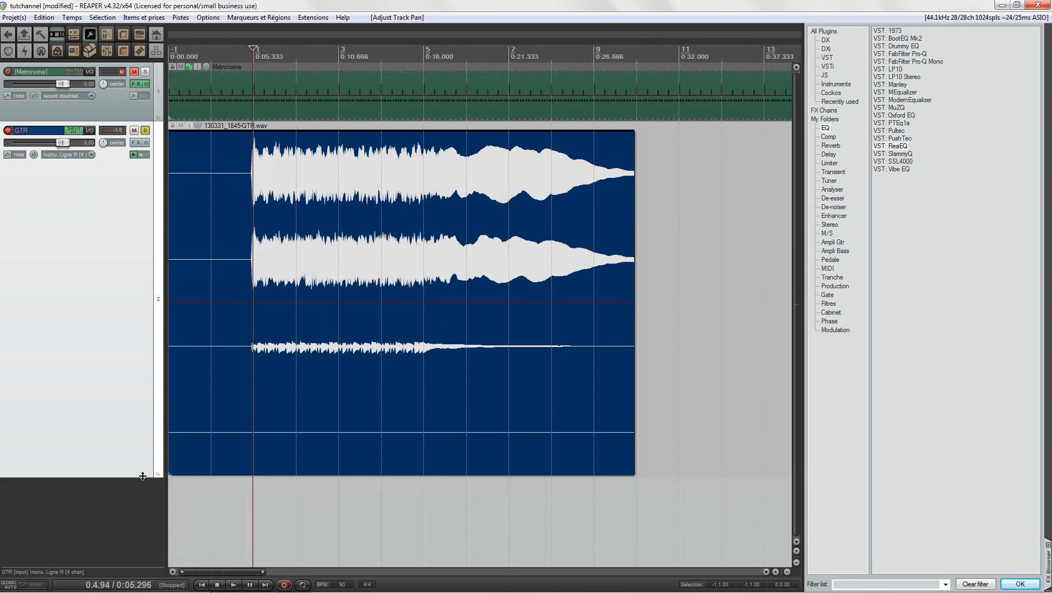
# Reduce the GTR track's height, disarm it for recording and turn off its input monitoring.
pyautogui.moveTo(143, 476); pyautogui.dragTo(142, 311)
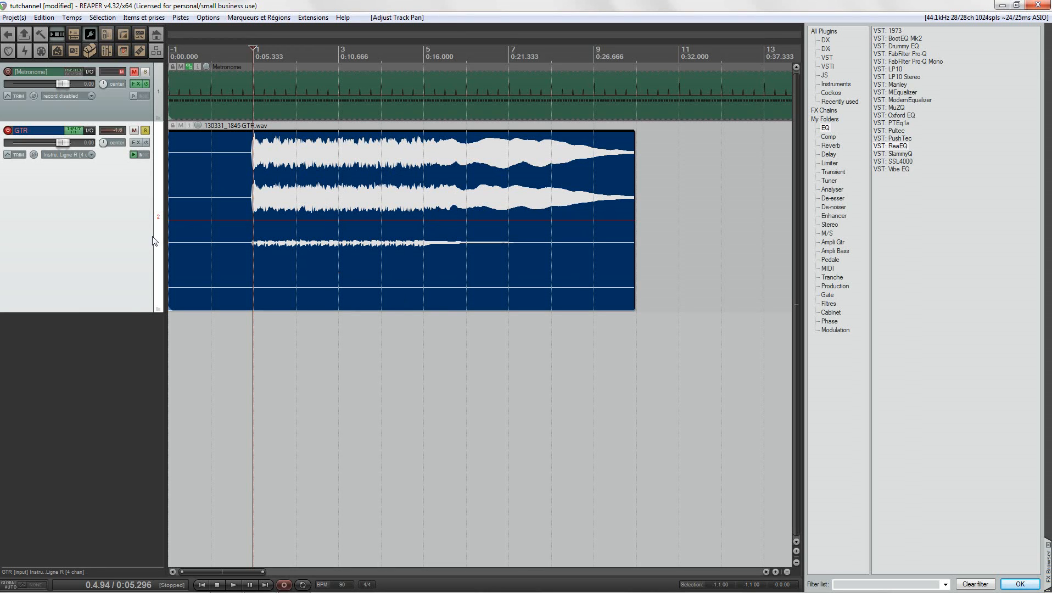
pyautogui.click(8, 131)
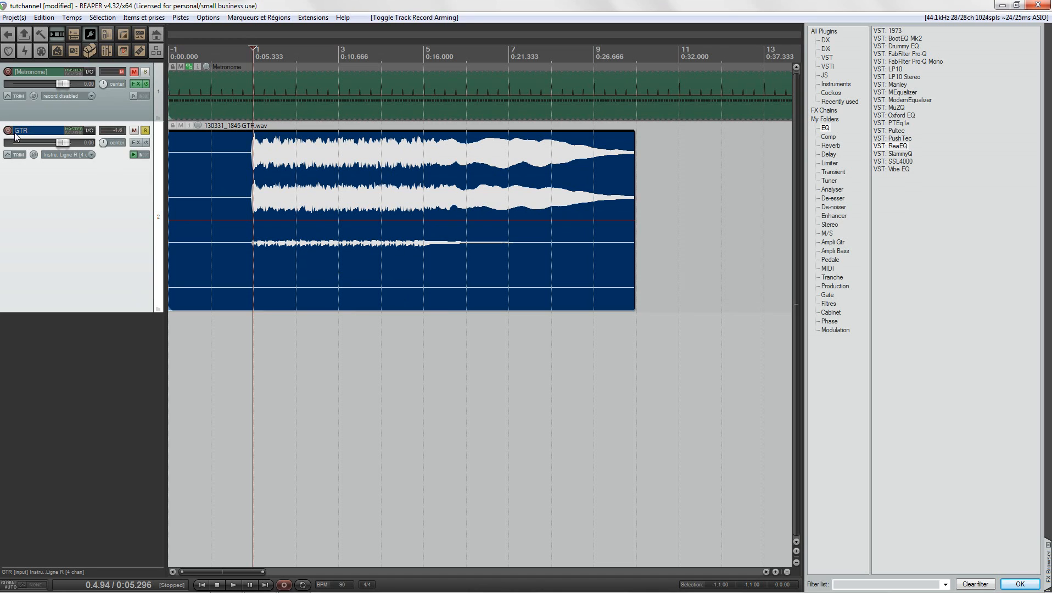
pyautogui.click(133, 155)
# Add a new track below the GTR track and name it GTR DI.
pyautogui.doubleClick(112, 358)
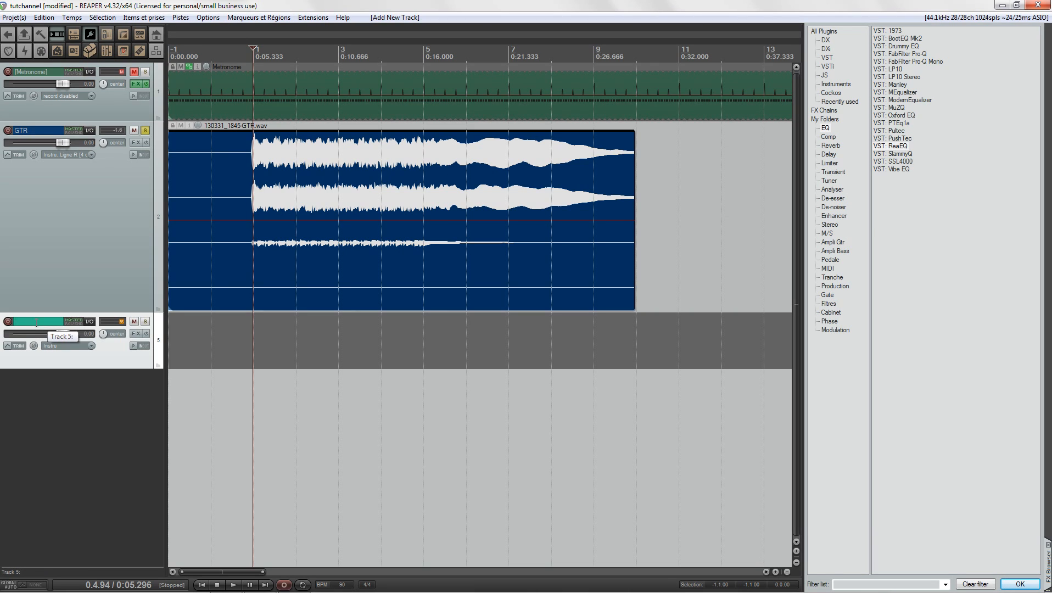
pyautogui.write('GTR DI')
pyautogui.press('Return')
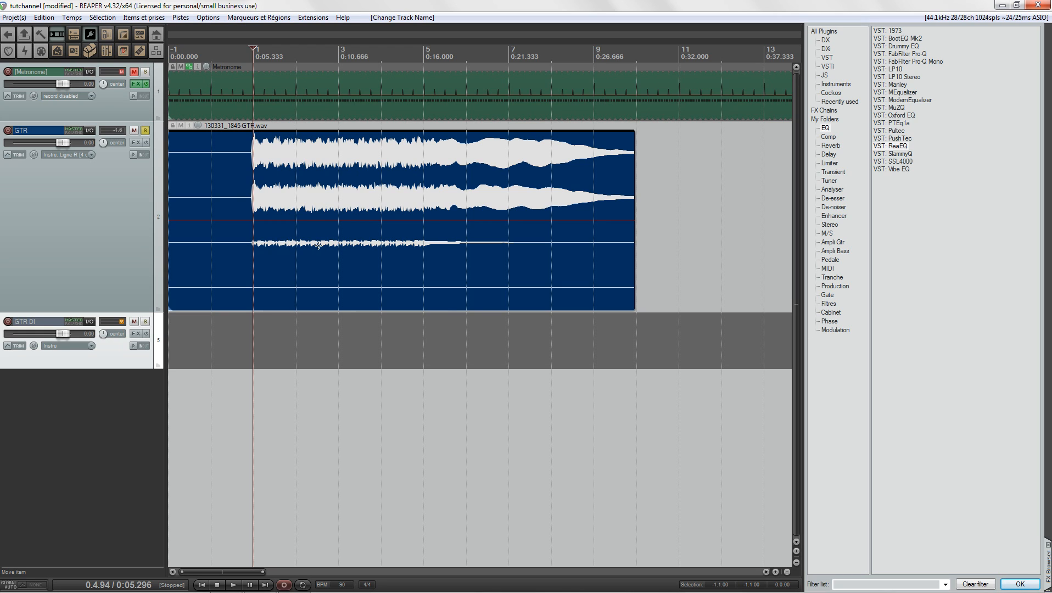
# Add the California Sun amp plug-in from the Ampli Gtr folder to the GTR DI track's FX chain.
pyautogui.click(137, 335)
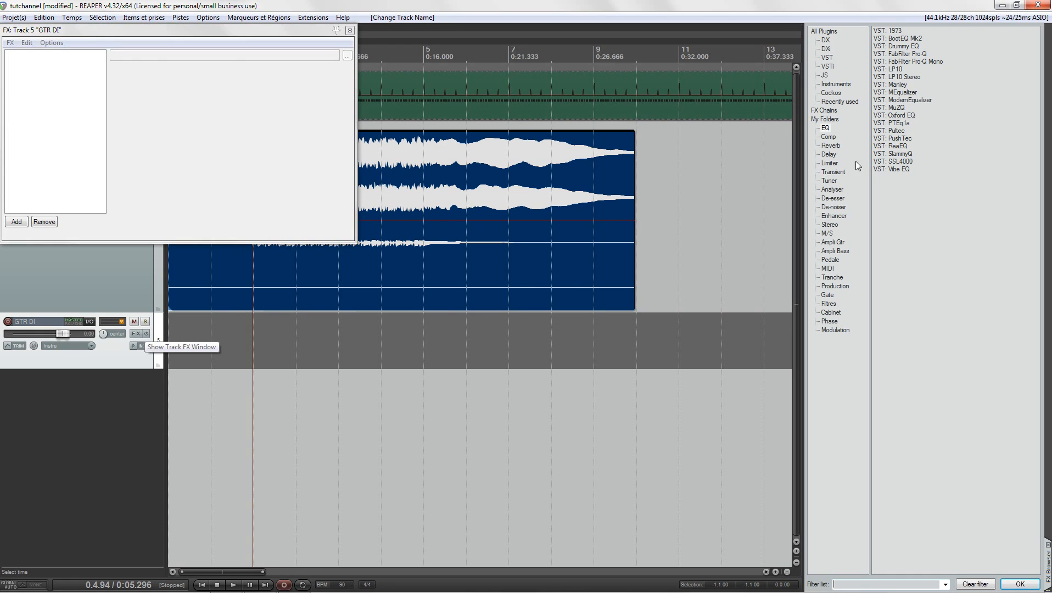
pyautogui.click(832, 242)
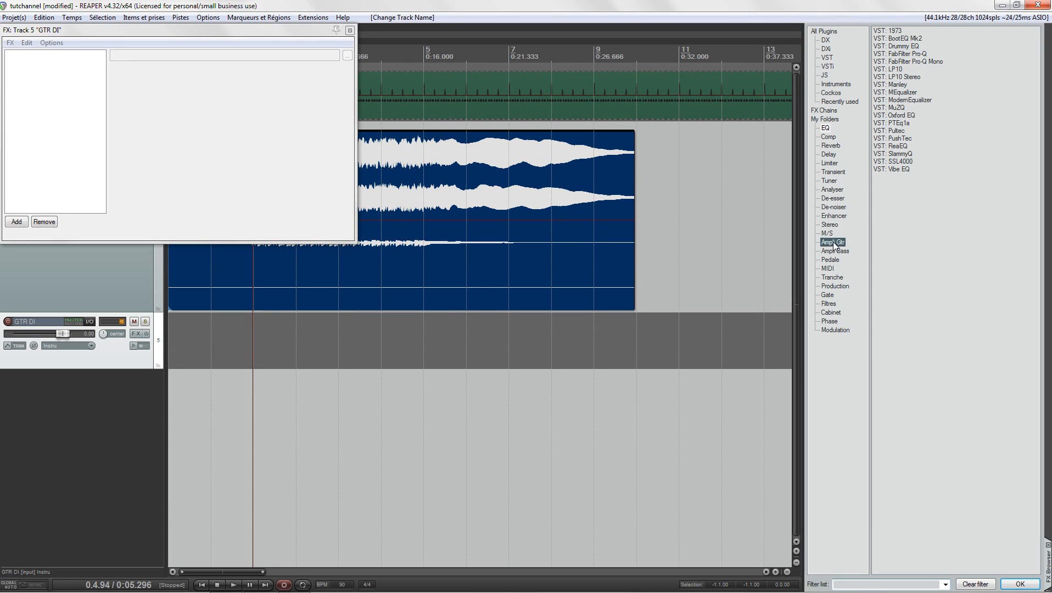
pyautogui.moveTo(918, 65); pyautogui.dragTo(61, 105)
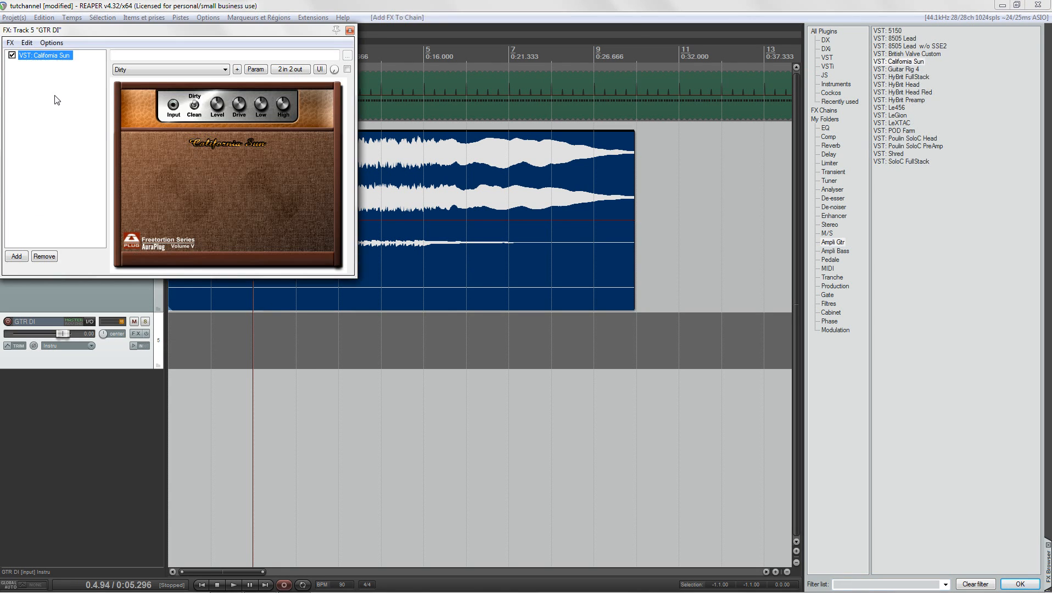
pyautogui.moveTo(232, 106); pyautogui.dragTo(240, 83)
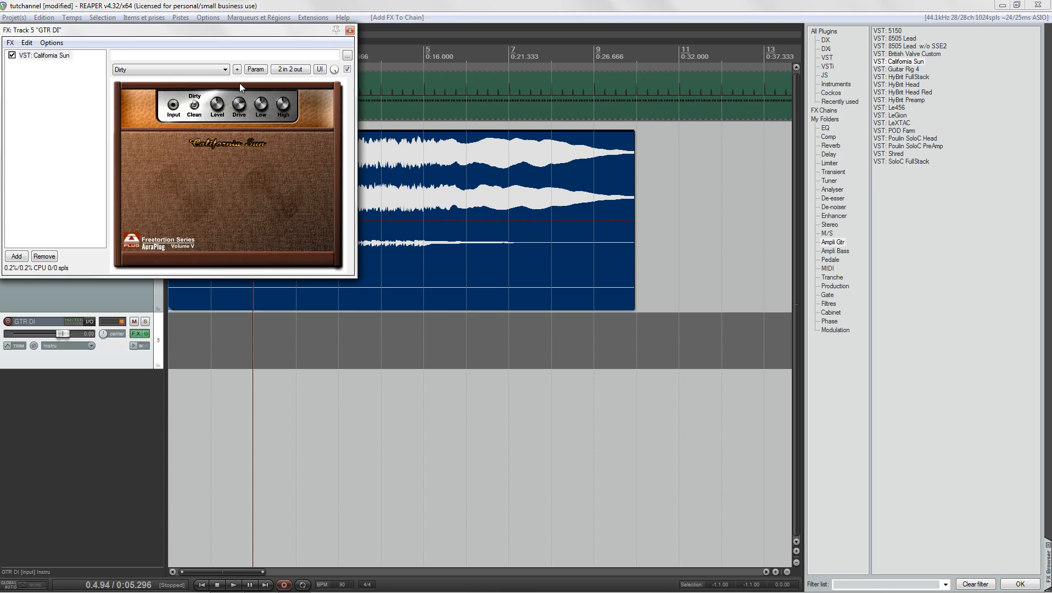
# Create a send from the GTR track to the GTR DI track using mono channel 3 as its audio source.
pyautogui.moveTo(297, 30); pyautogui.dragTo(603, 43)
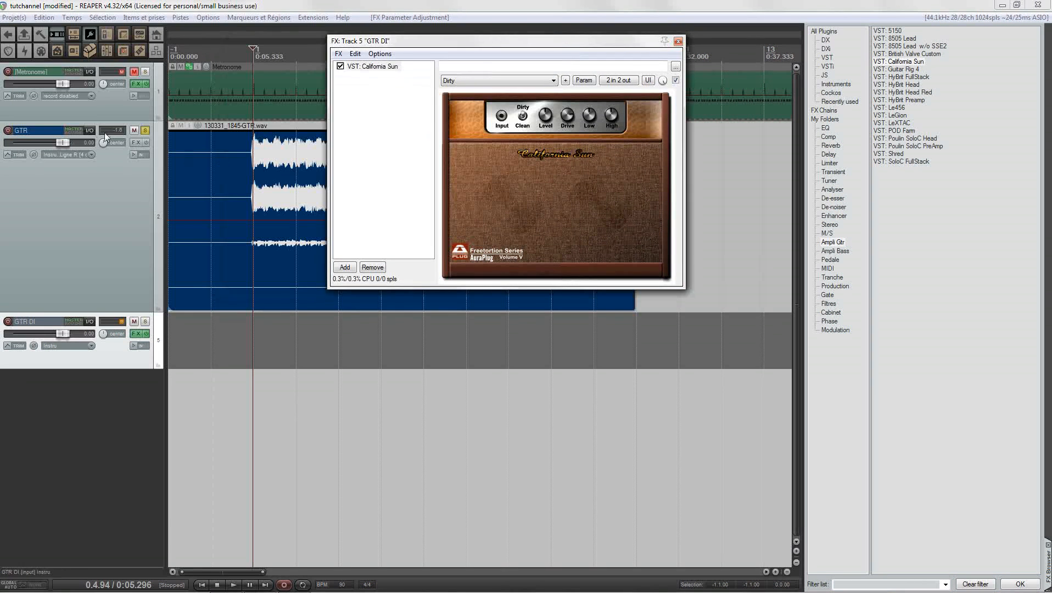
pyautogui.click(88, 132)
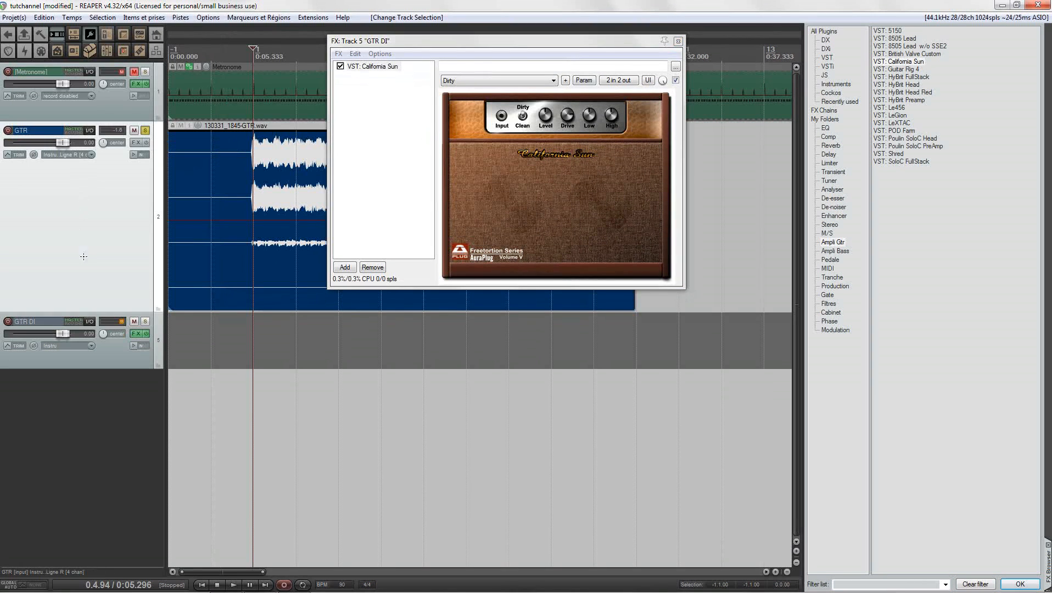
pyautogui.moveTo(92, 323); pyautogui.dragTo(240, 168)
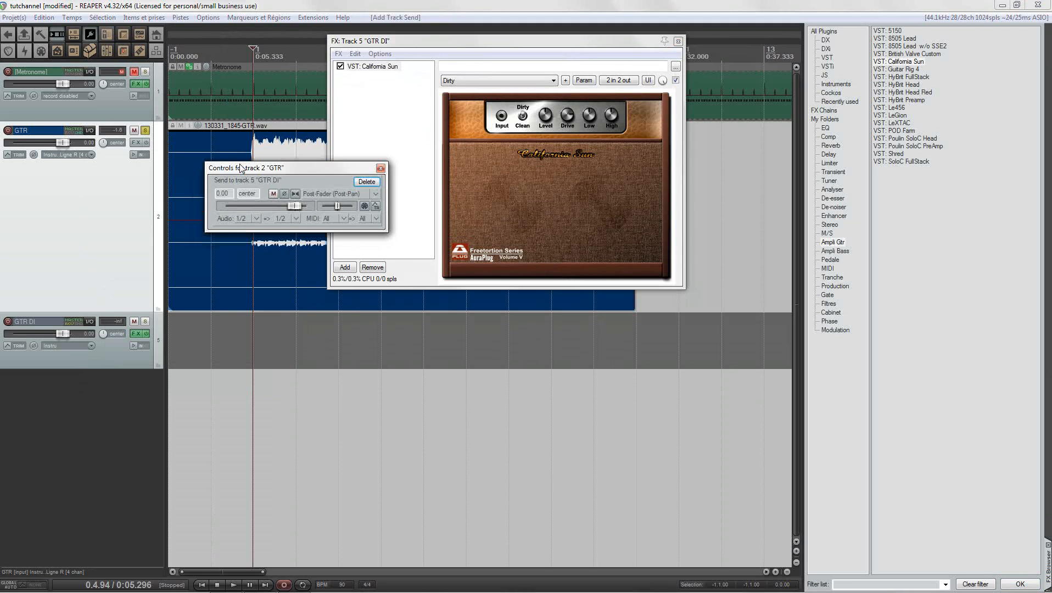
pyautogui.click(256, 218)
pyautogui.moveTo(367, 242)
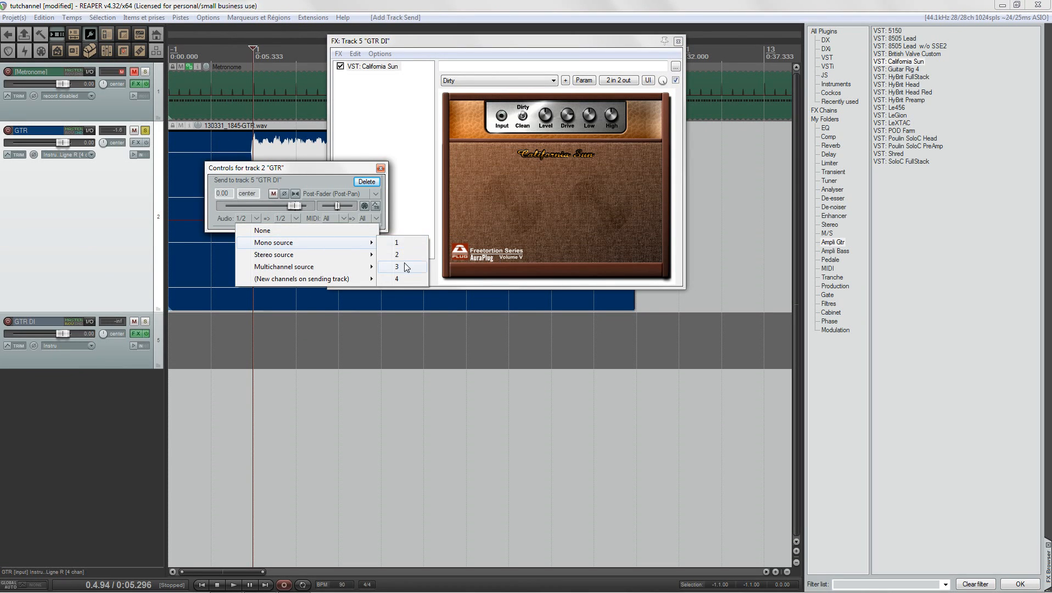
pyautogui.click(396, 266)
# Set the send to GTR DI to Pre-FX and turn the GTR track's volume all the way down.
pyautogui.moveTo(315, 165); pyautogui.dragTo(354, 202)
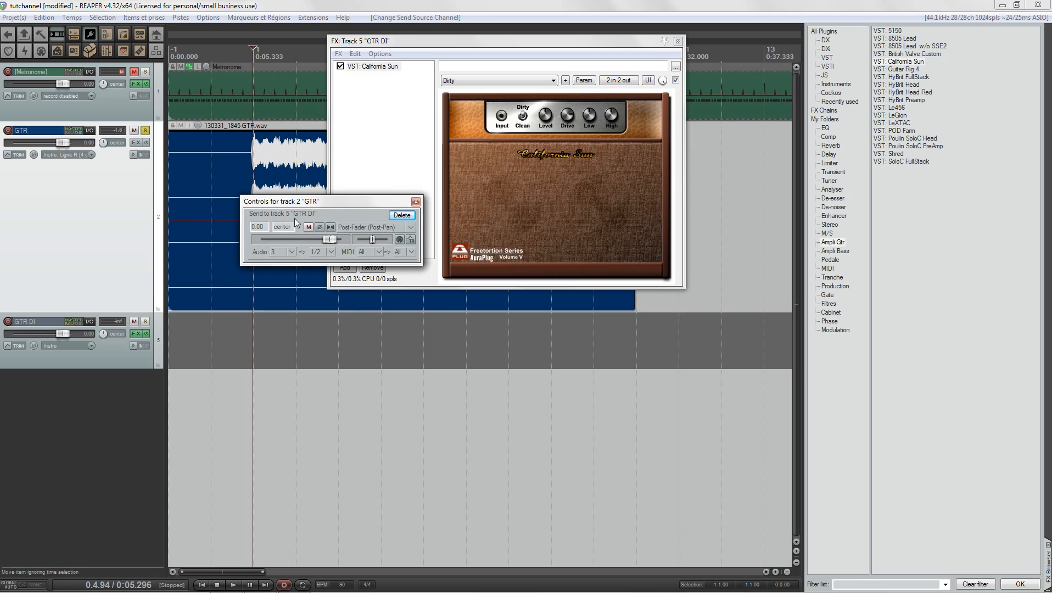
pyautogui.click(365, 228)
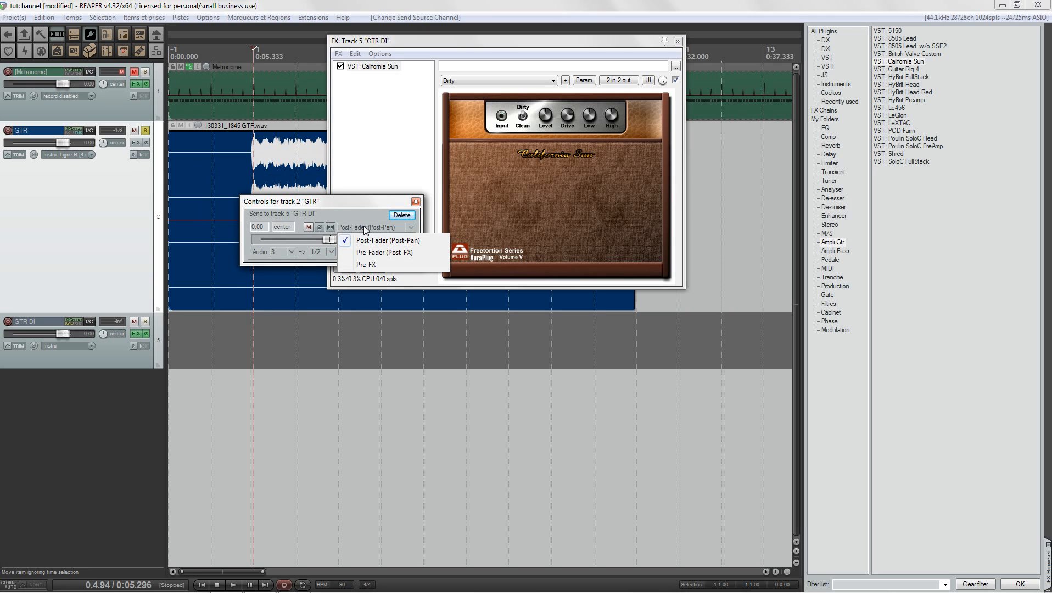
pyautogui.click(366, 264)
pyautogui.moveTo(65, 144); pyautogui.dragTo(8, 145)
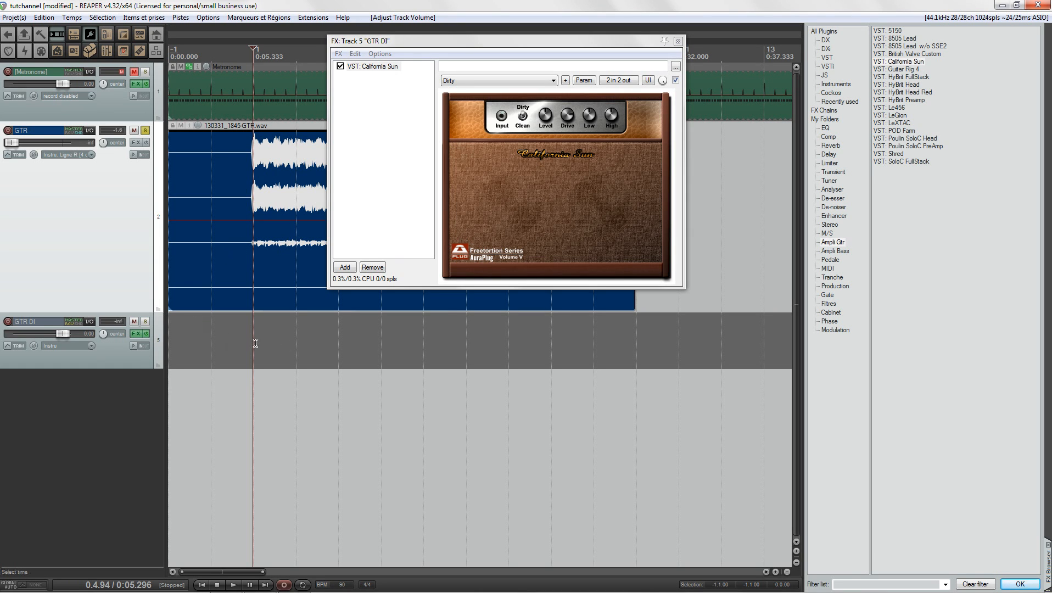
# Solo the GTR DI track and play it while bypassing and re-enabling California Sun and adjusting its Low knob.
pyautogui.click(145, 321)
pyautogui.press('space')
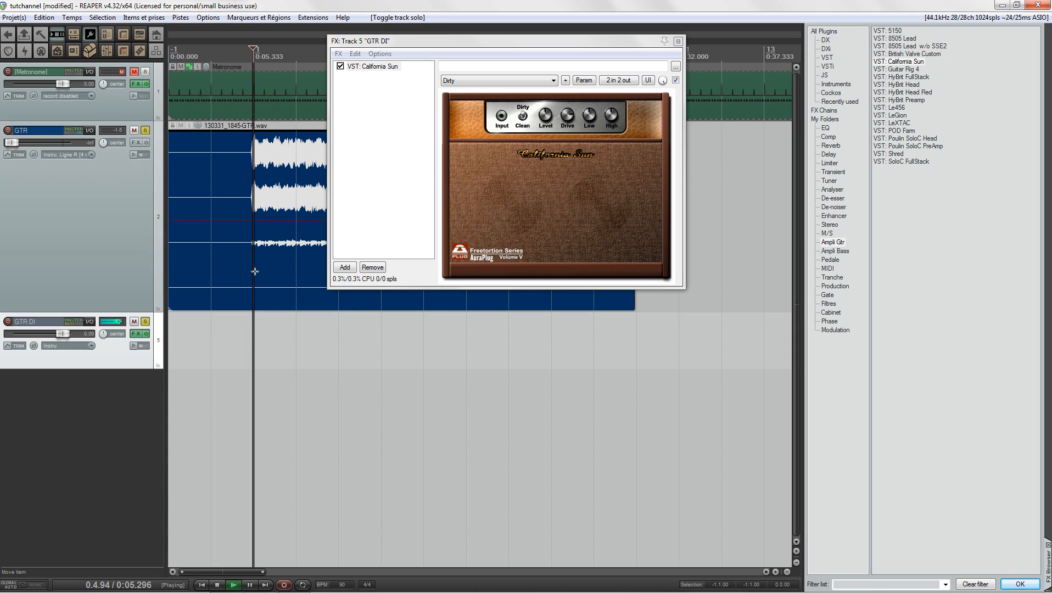
pyautogui.click(341, 68)
pyautogui.click(341, 68)
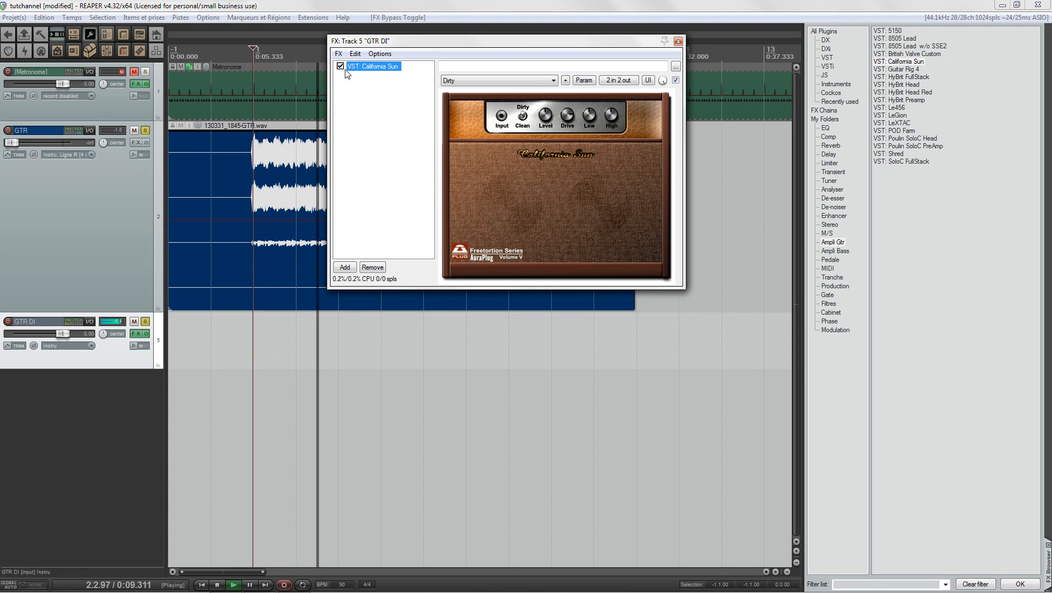
pyautogui.moveTo(588, 115); pyautogui.dragTo(587, 149)
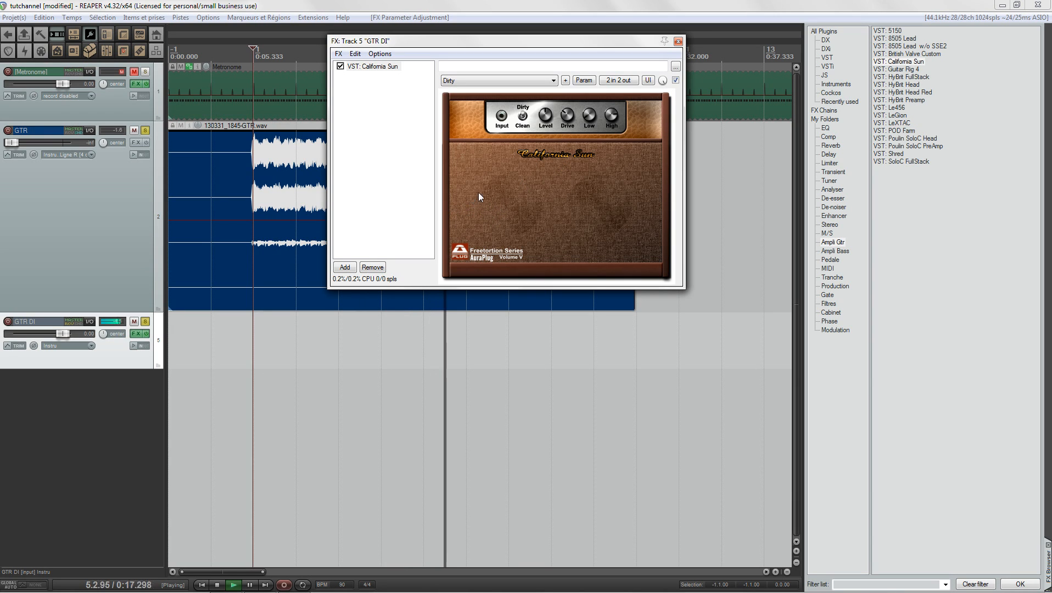
pyautogui.press('space')
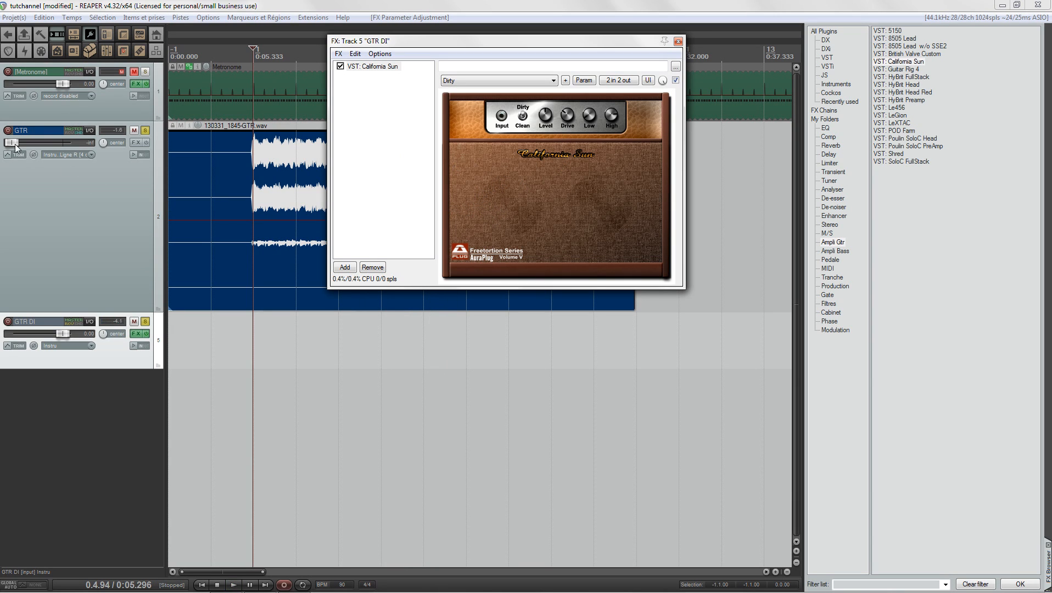
# Reset the GTR track's volume to 0.00 dB and delete the GTR DI track.
pyautogui.doubleClick(15, 144)
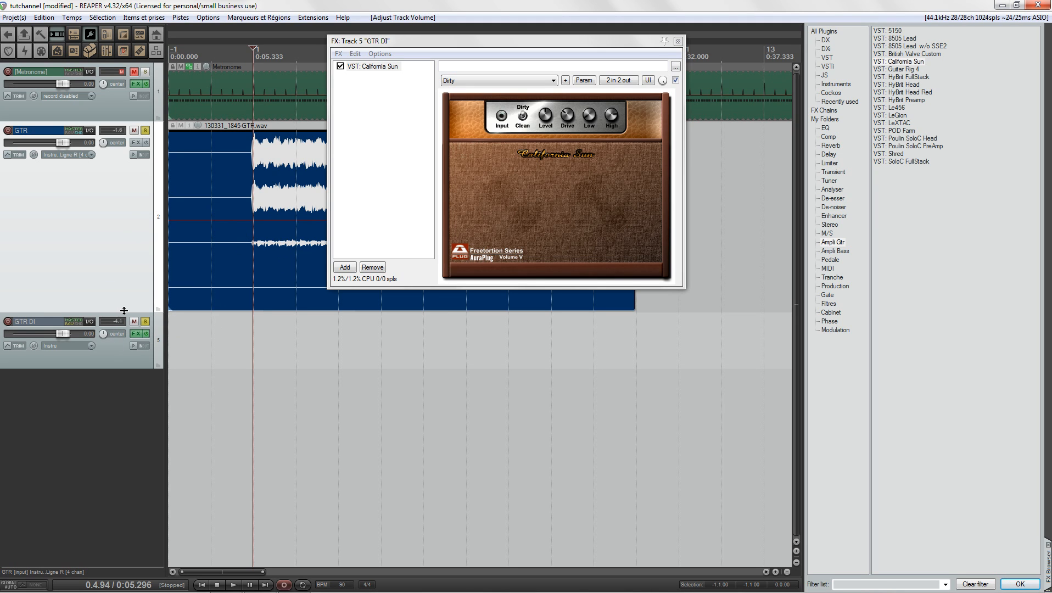
pyautogui.moveTo(124, 310); pyautogui.dragTo(118, 229)
pyautogui.click(111, 275)
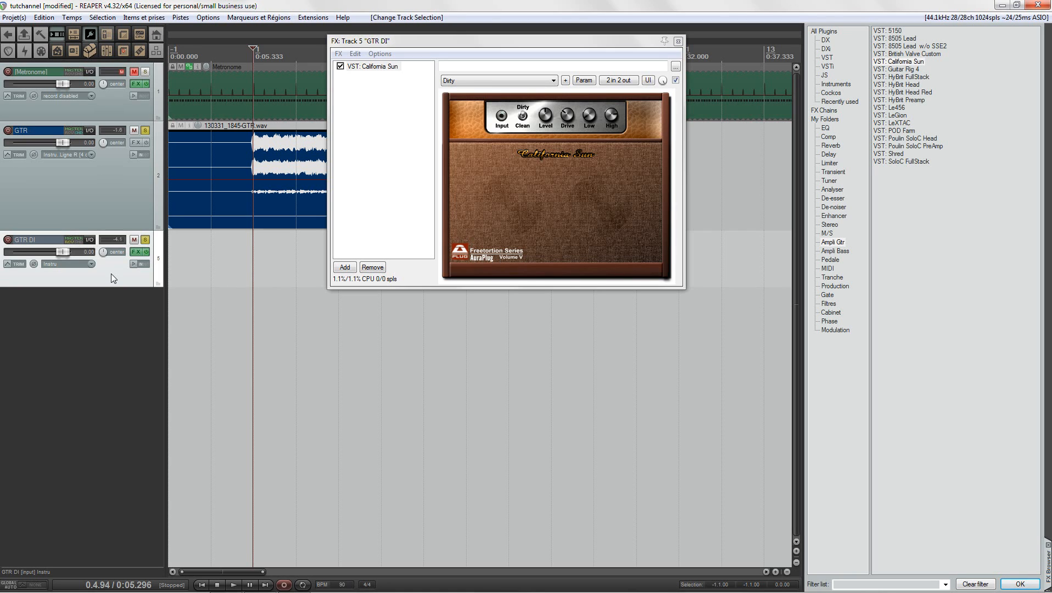
pyautogui.press('Delete')
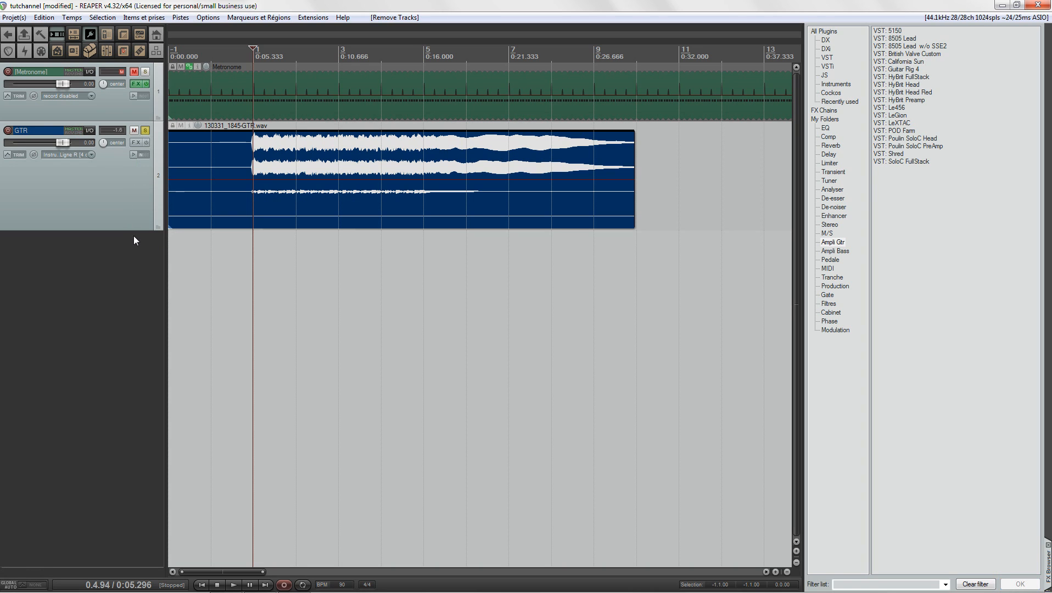
# Open the action list, filter it by "channel" and look through the actions that set the take channel mode.
pyautogui.moveTo(136, 230); pyautogui.dragTo(136, 355)
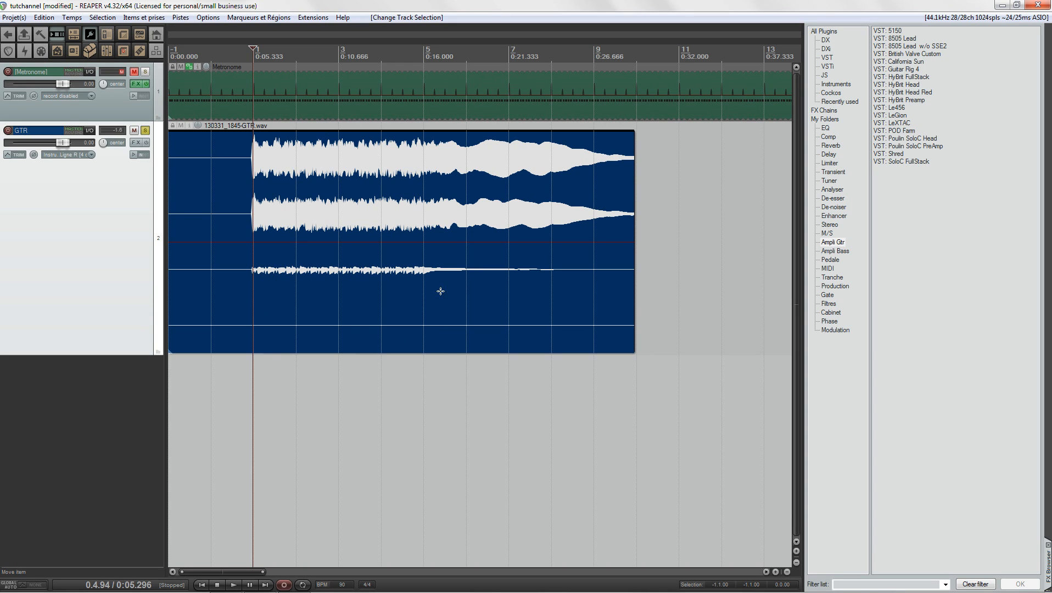
pyautogui.click(211, 21)
pyautogui.click(235, 30)
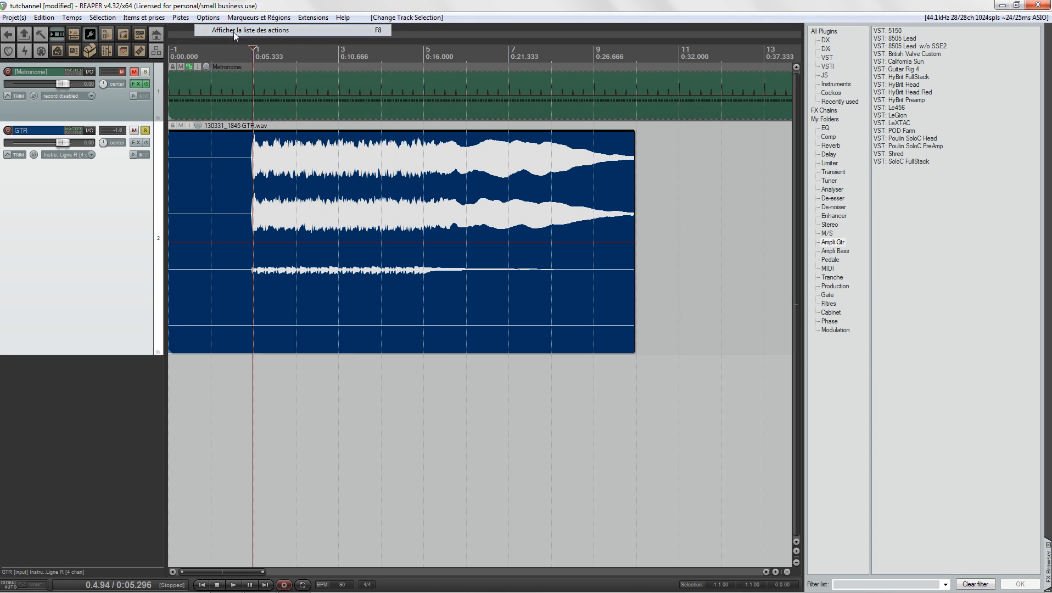
pyautogui.moveTo(506, 69); pyautogui.dragTo(529, 81)
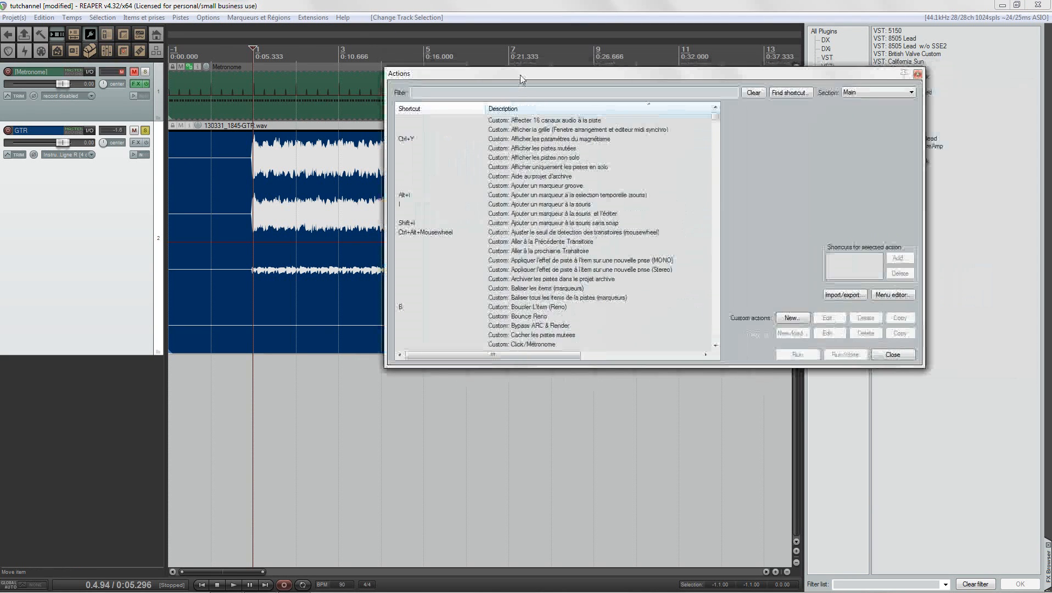
pyautogui.write('c')
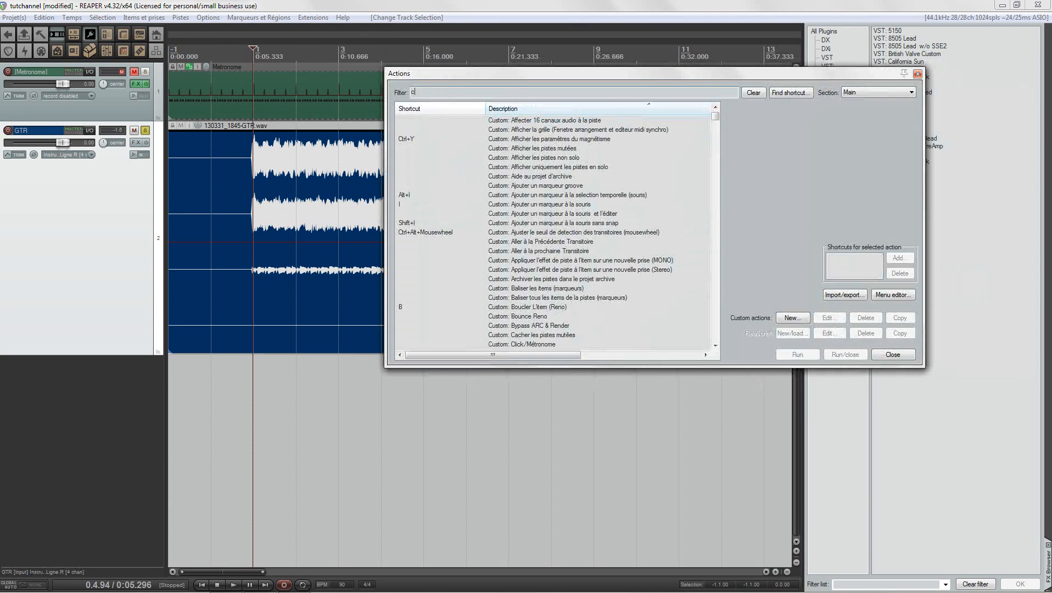
pyautogui.write('hannel')
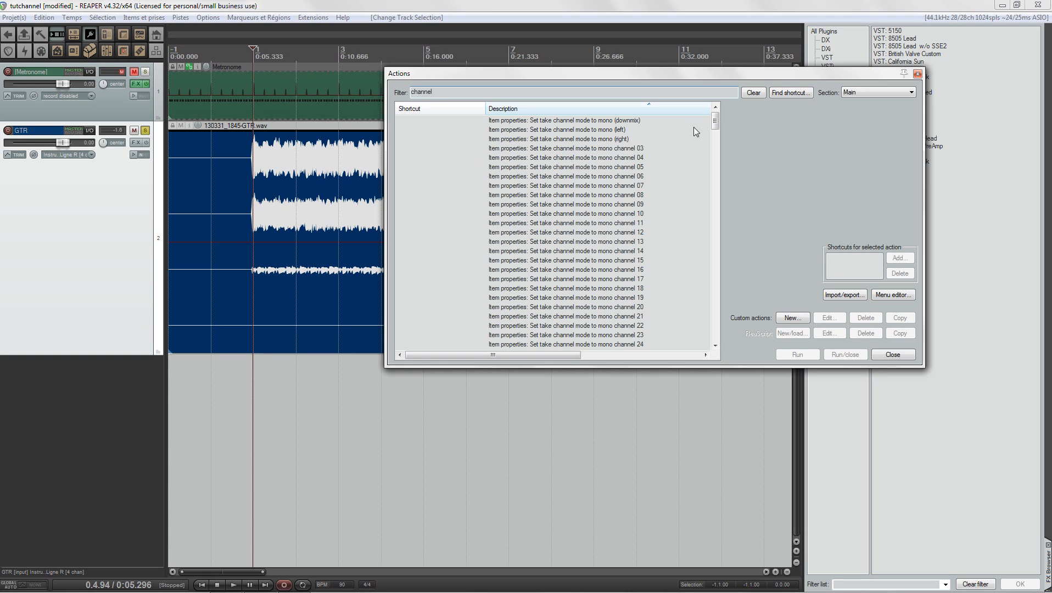
pyautogui.moveTo(715, 124); pyautogui.dragTo(717, 160)
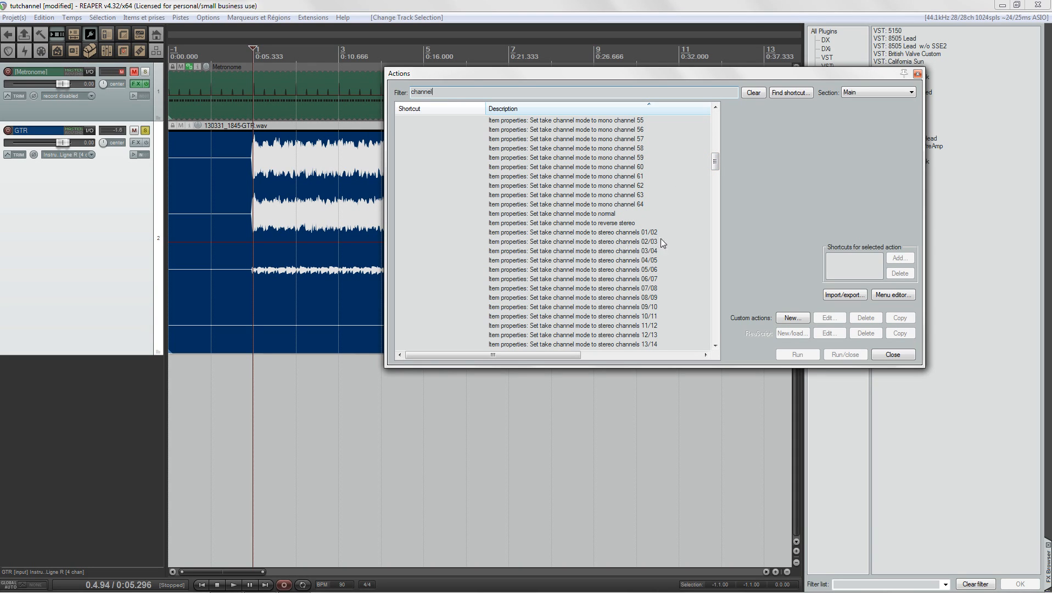
pyautogui.moveTo(715, 161); pyautogui.dragTo(720, 119)
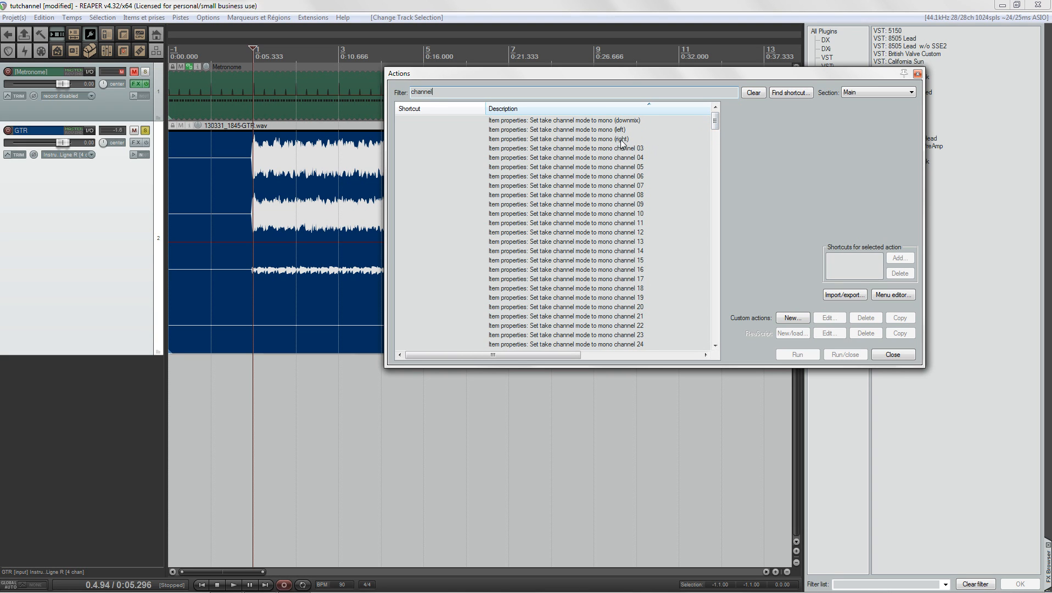
pyautogui.moveTo(633, 77); pyautogui.dragTo(604, 89)
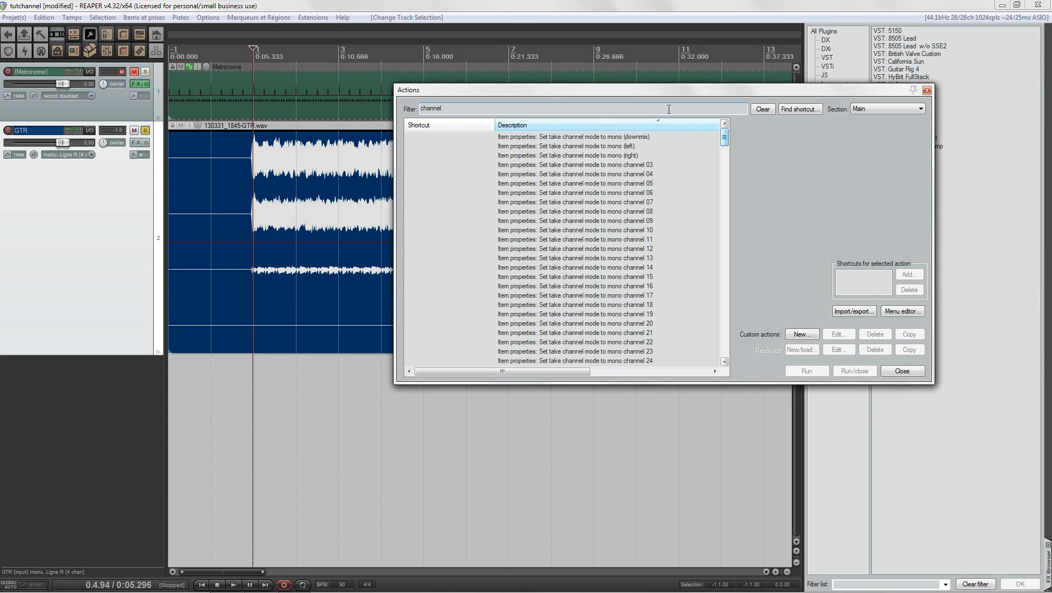
pyautogui.moveTo(658, 89); pyautogui.dragTo(641, 77)
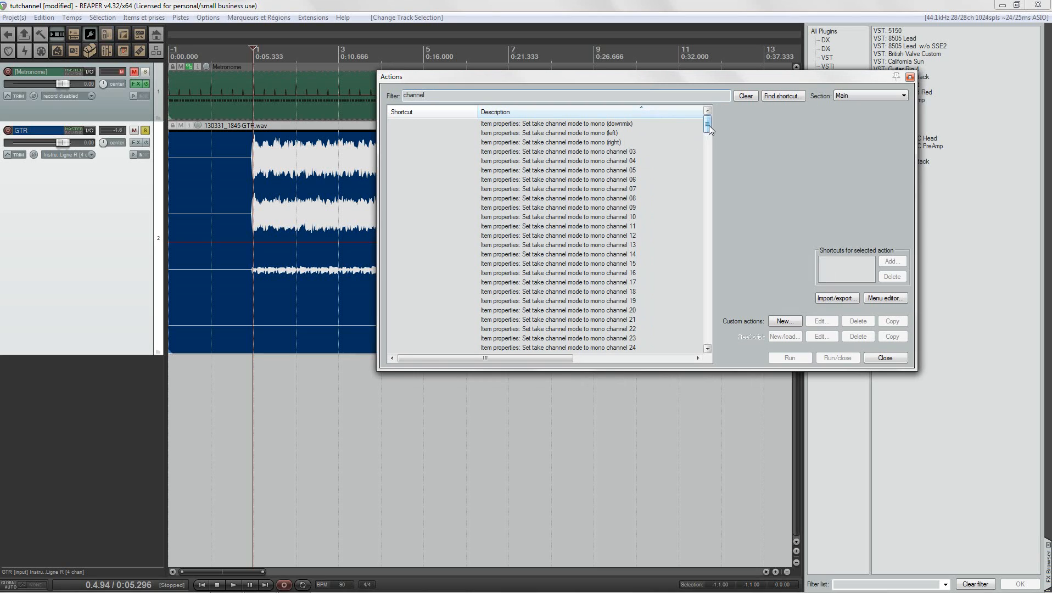
# Assign the shortcut " to the action setting take channel mode to mono channel 03, overriding the existing mapping.
pyautogui.click(517, 152)
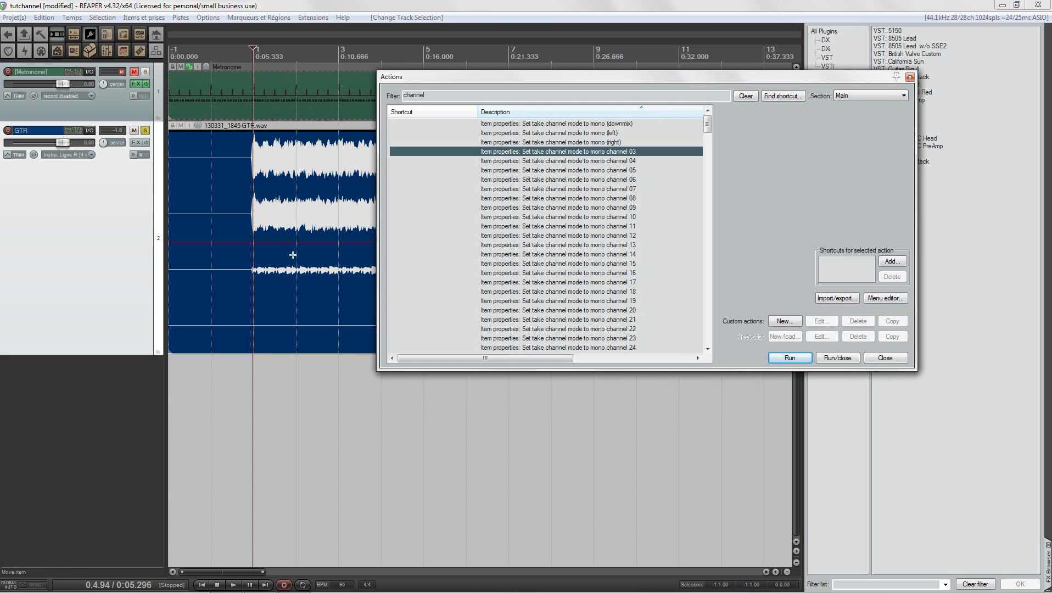
pyautogui.click(892, 261)
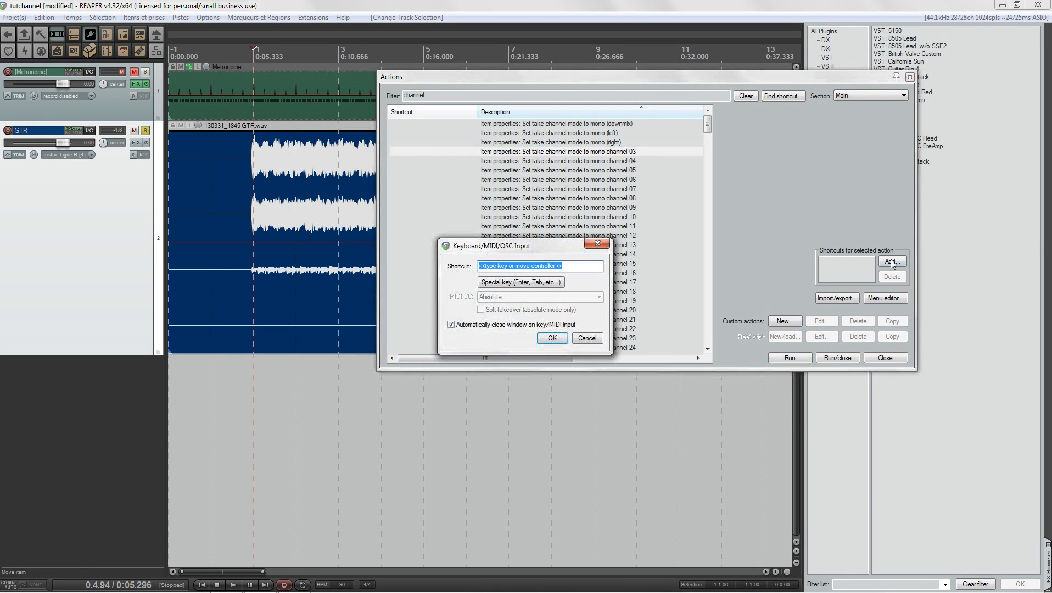
pyautogui.press('F6')
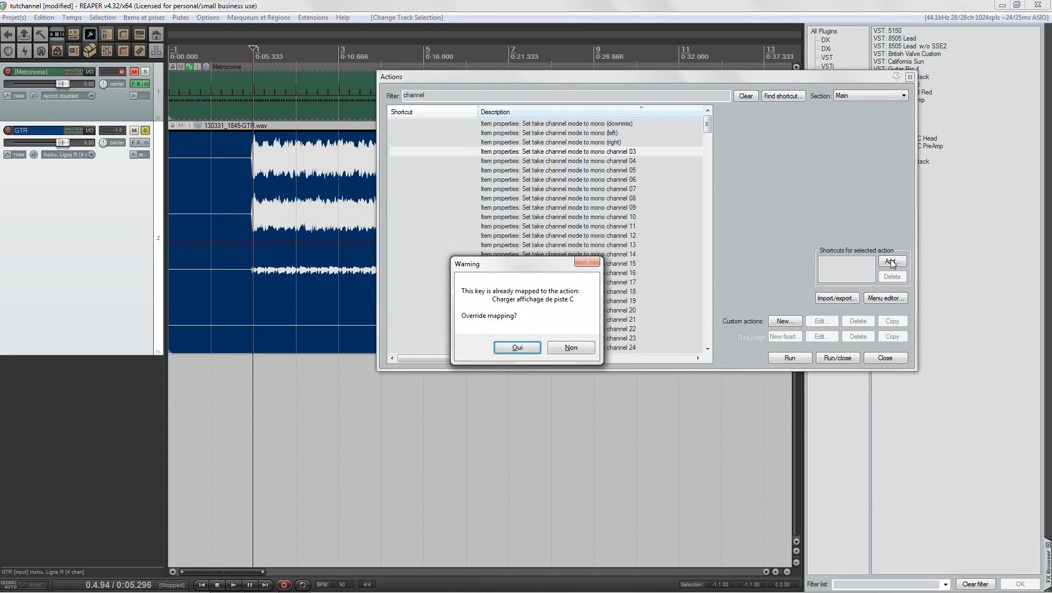
pyautogui.click(517, 347)
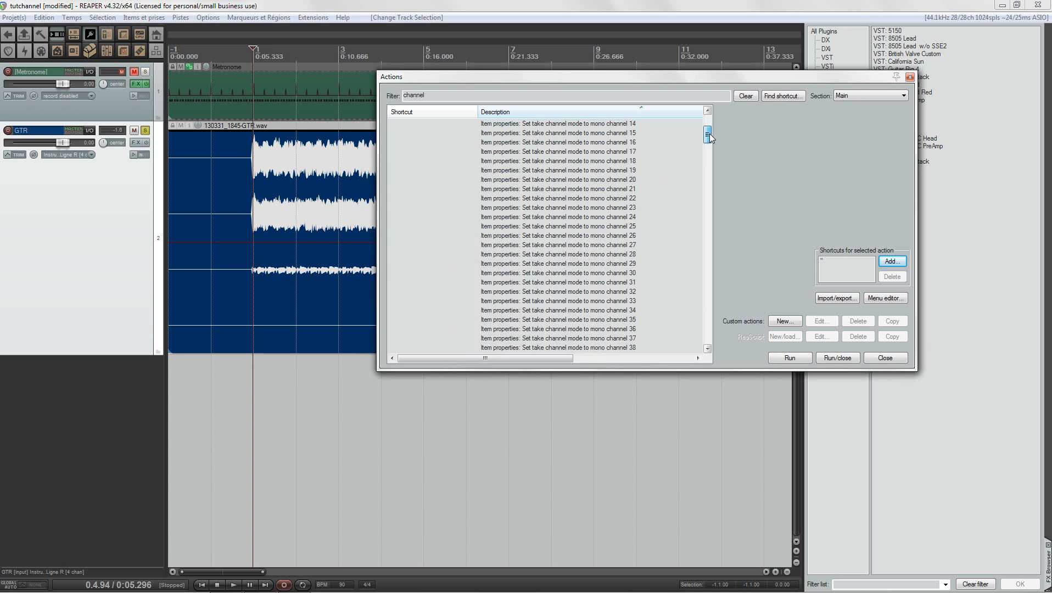
# Assign the shortcut à to the action setting take channel mode to normal, overriding the existing mapping.
pyautogui.moveTo(709, 137); pyautogui.dragTo(708, 167)
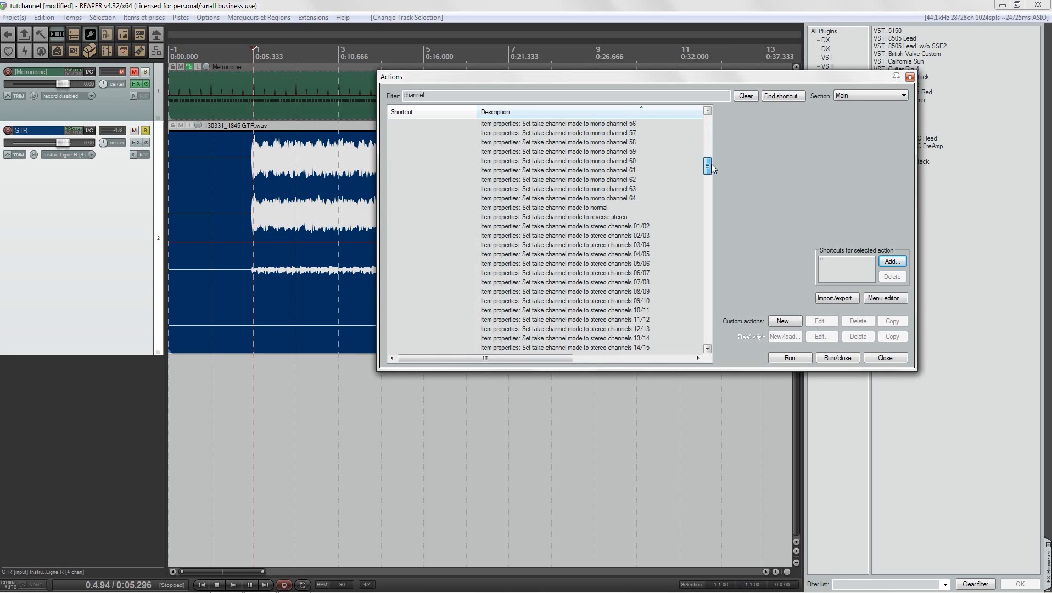
pyautogui.click(566, 207)
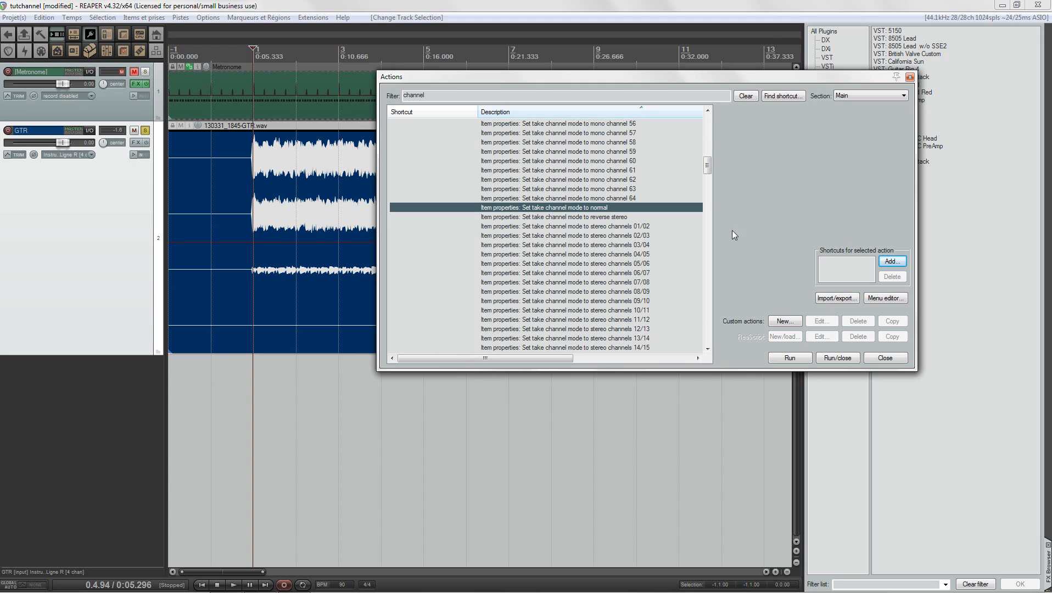
pyautogui.click(891, 262)
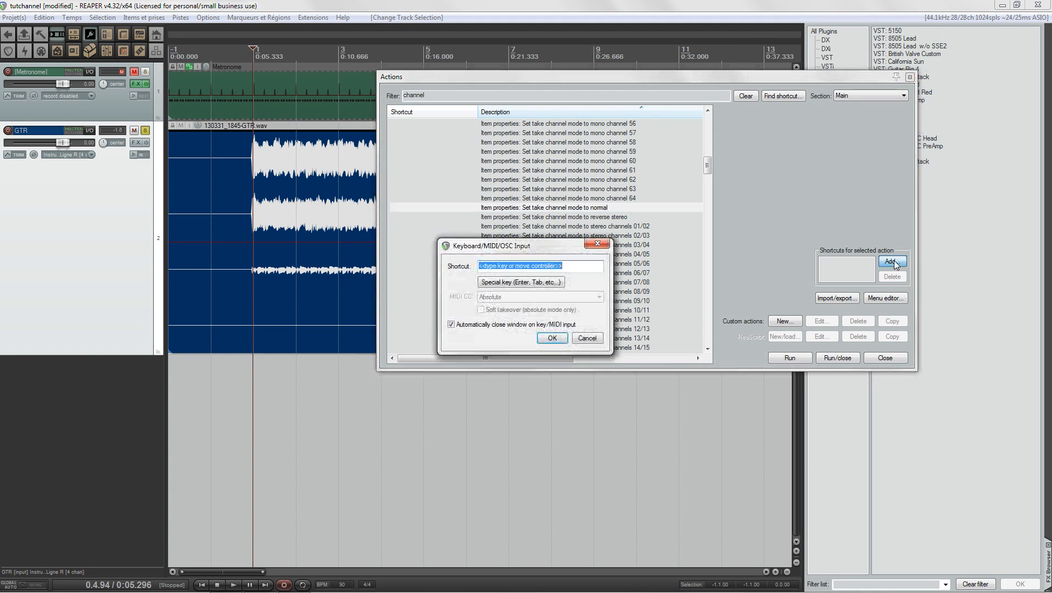
pyautogui.press('j')
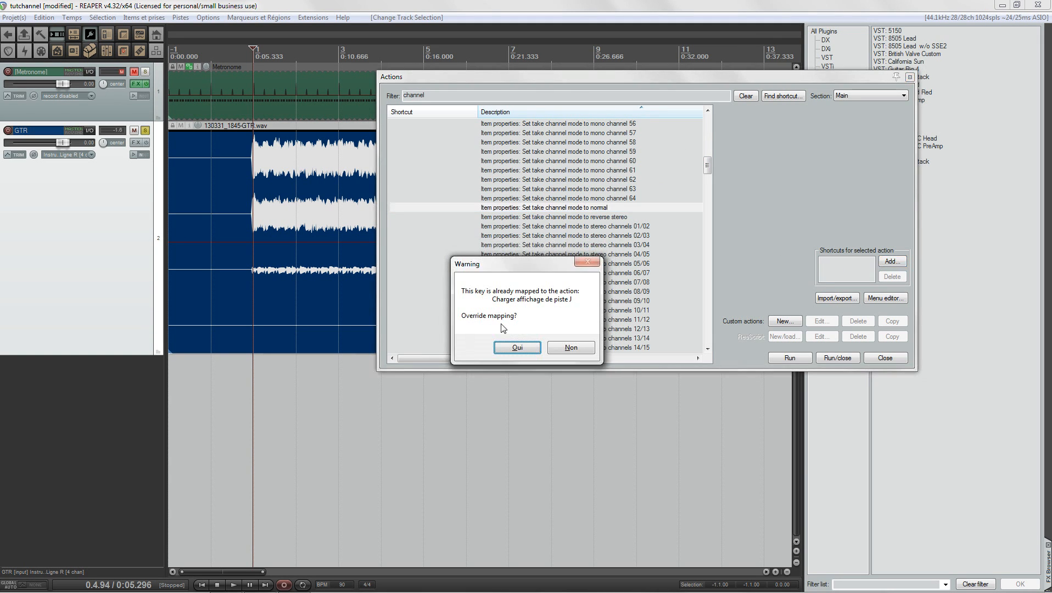
pyautogui.click(518, 348)
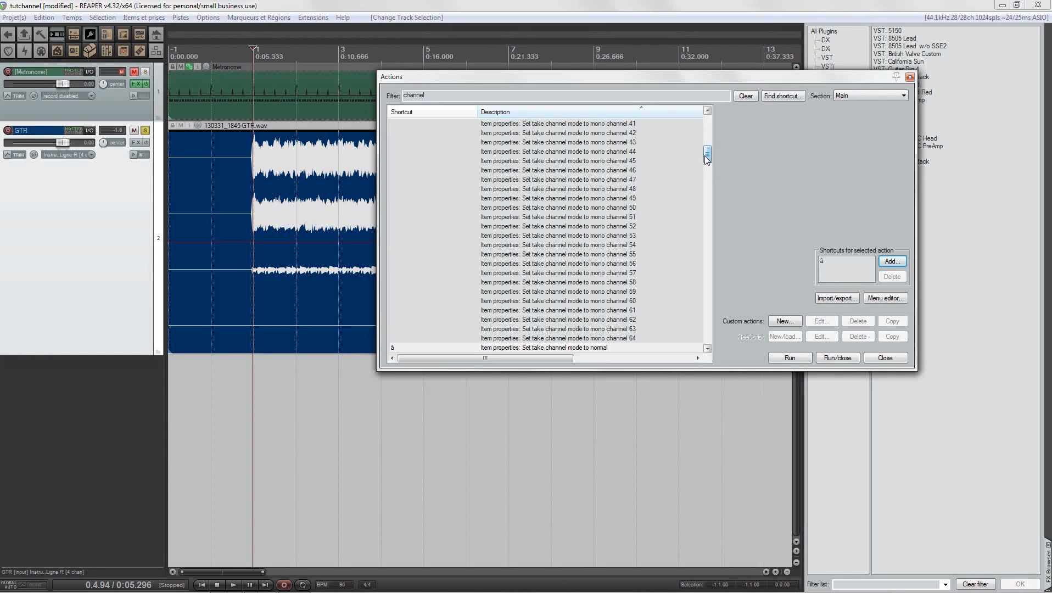
# Assign the shortcut & to the action setting take channel mode to stereo channels 01/02, overriding the existing mapping.
pyautogui.moveTo(707, 169); pyautogui.dragTo(707, 172)
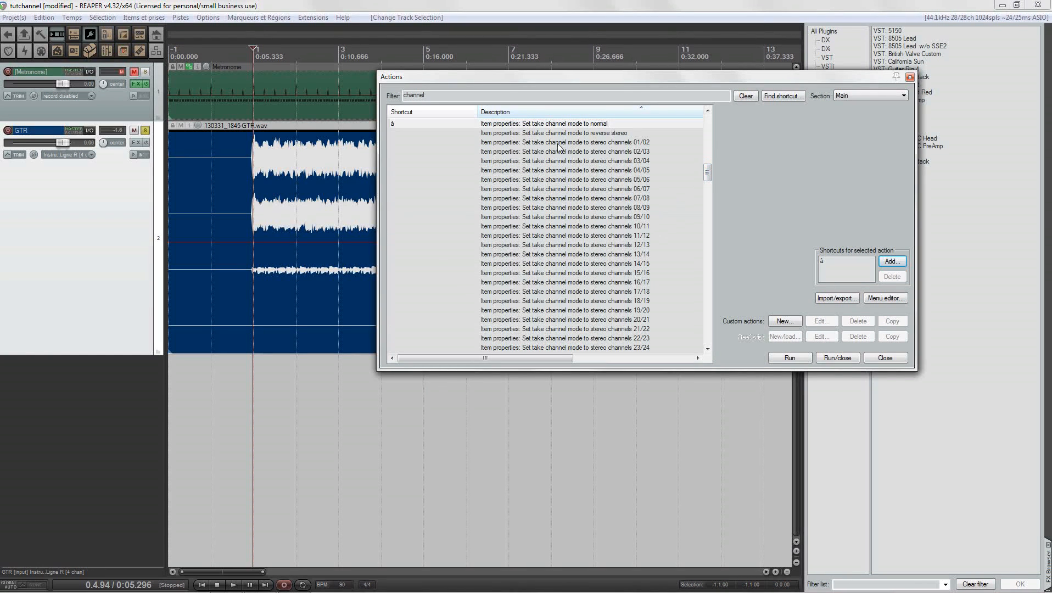
pyautogui.click(608, 143)
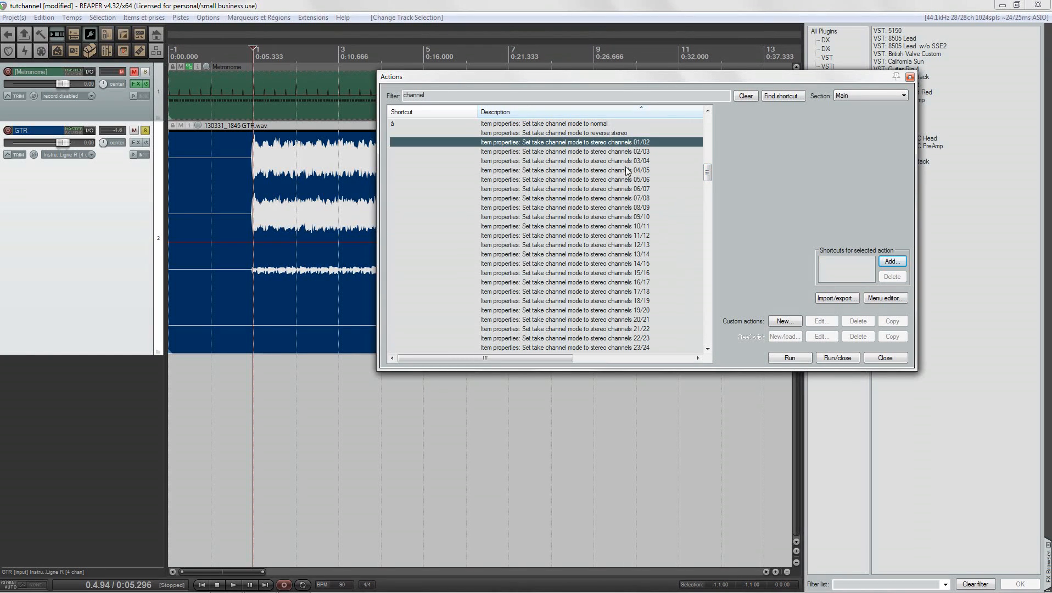
pyautogui.click(893, 261)
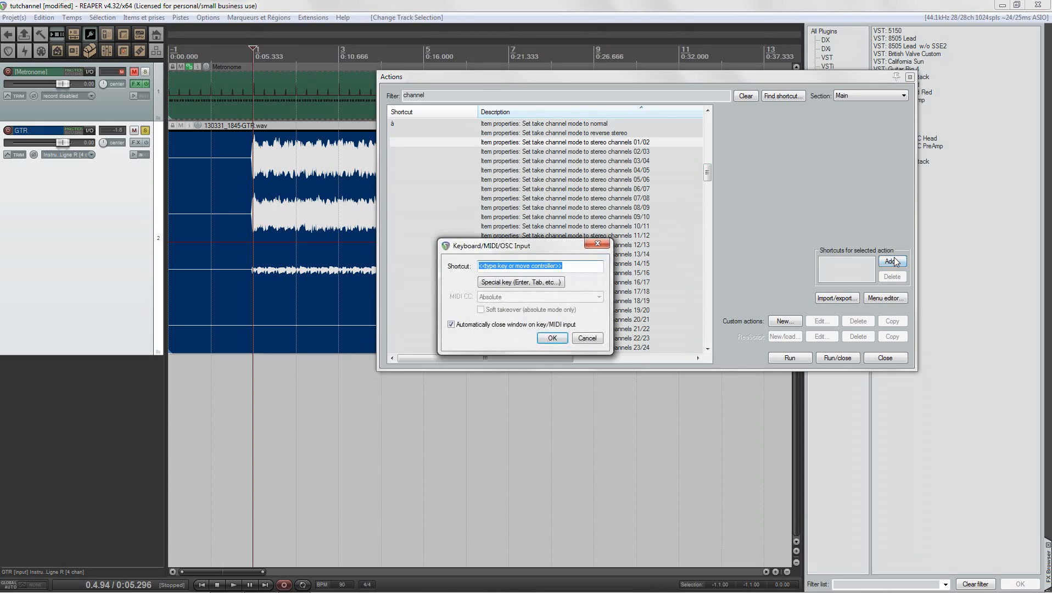
pyautogui.press('&')
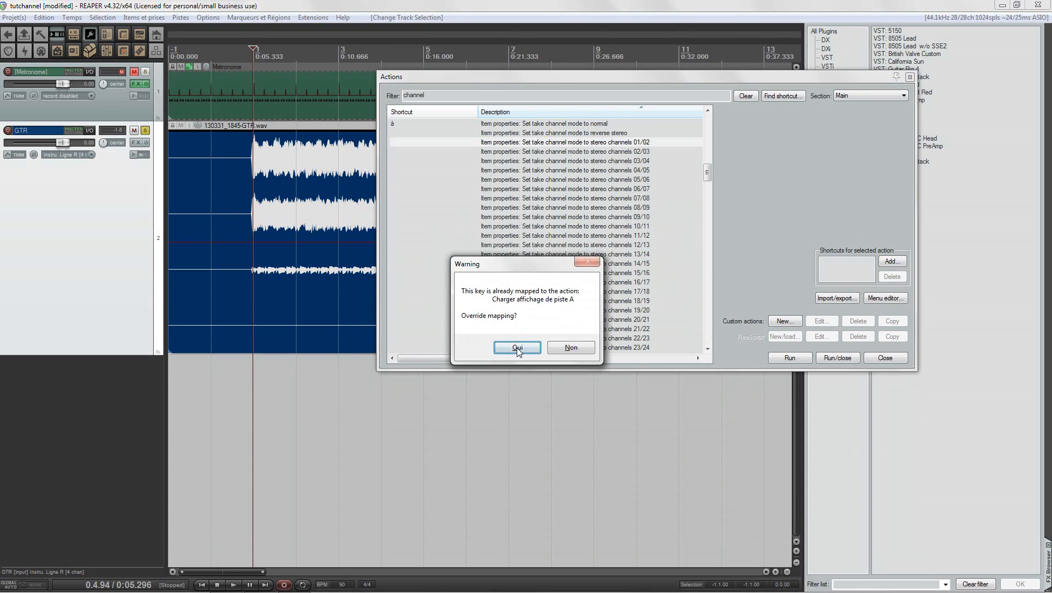
pyautogui.click(518, 349)
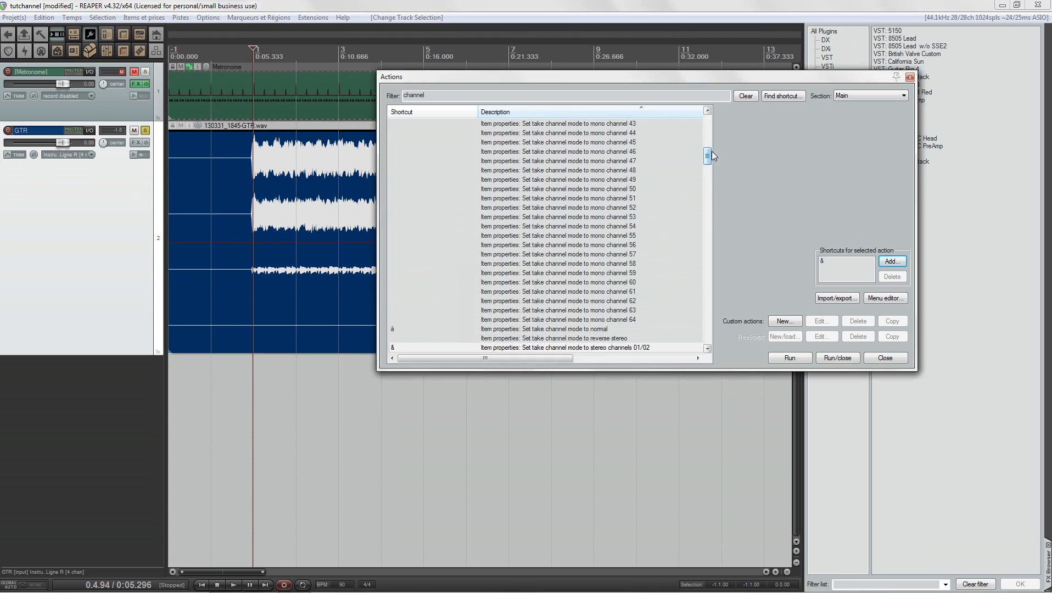
# Review the shortcuts assigned to the mono channel 03, normal and stereo channels 01/02 actions and close the action list.
pyautogui.moveTo(710, 152); pyautogui.dragTo(710, 165)
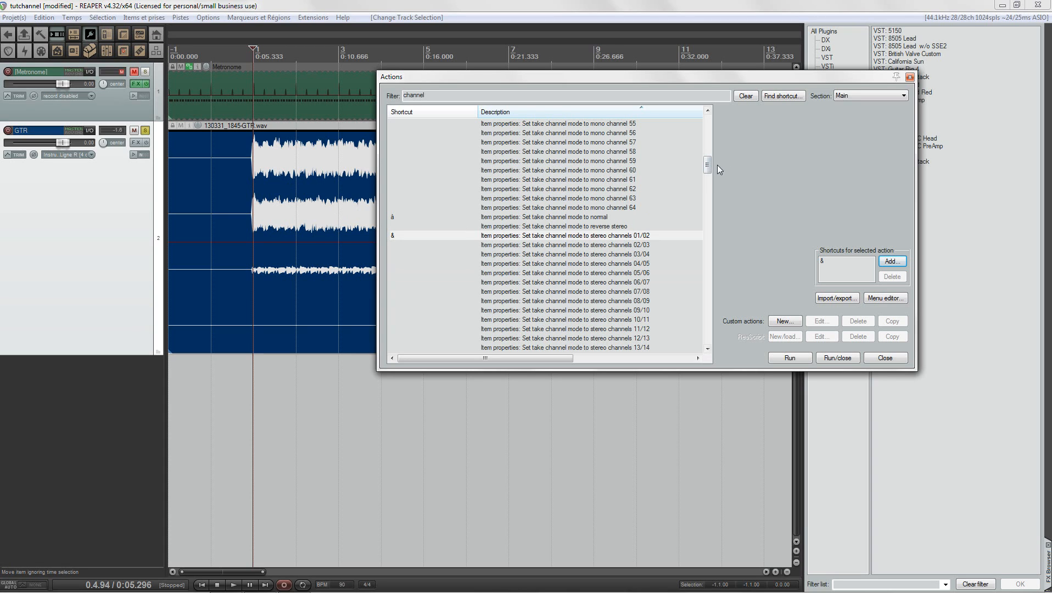
pyautogui.moveTo(707, 166); pyautogui.dragTo(712, 121)
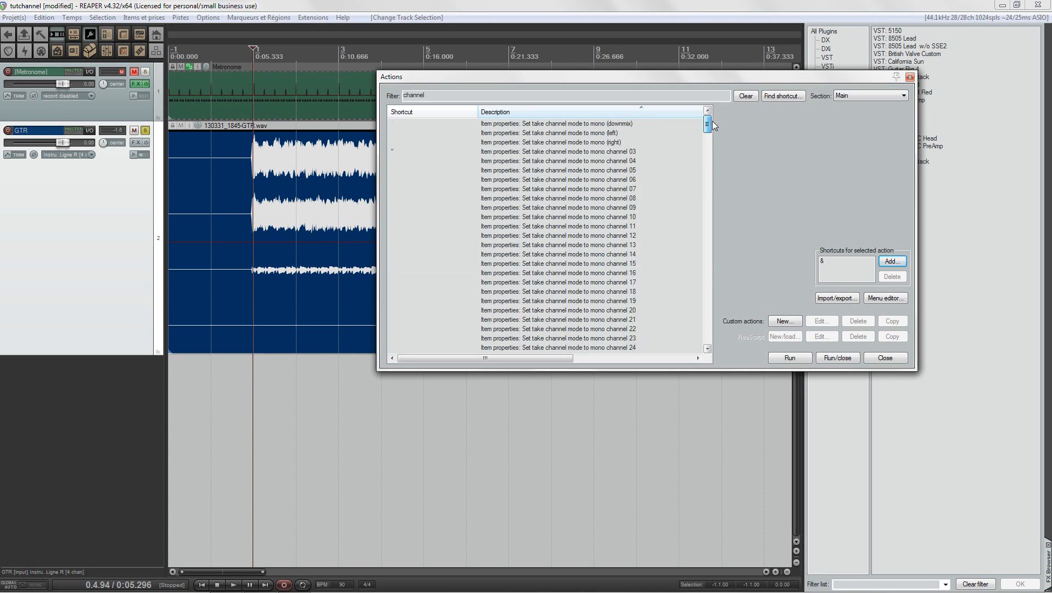
pyautogui.click(587, 152)
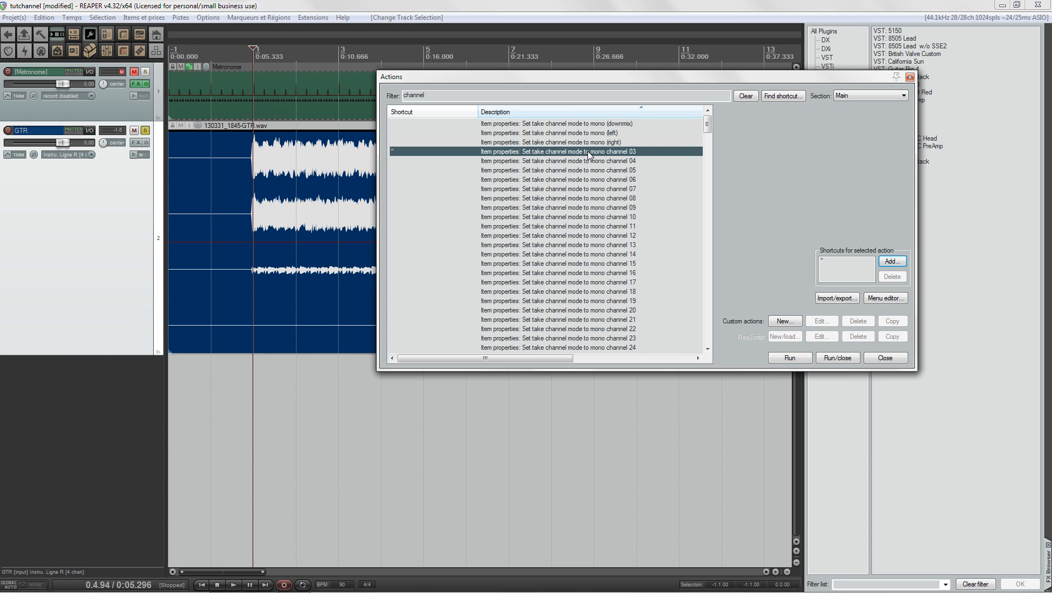
pyautogui.moveTo(708, 125); pyautogui.dragTo(709, 162)
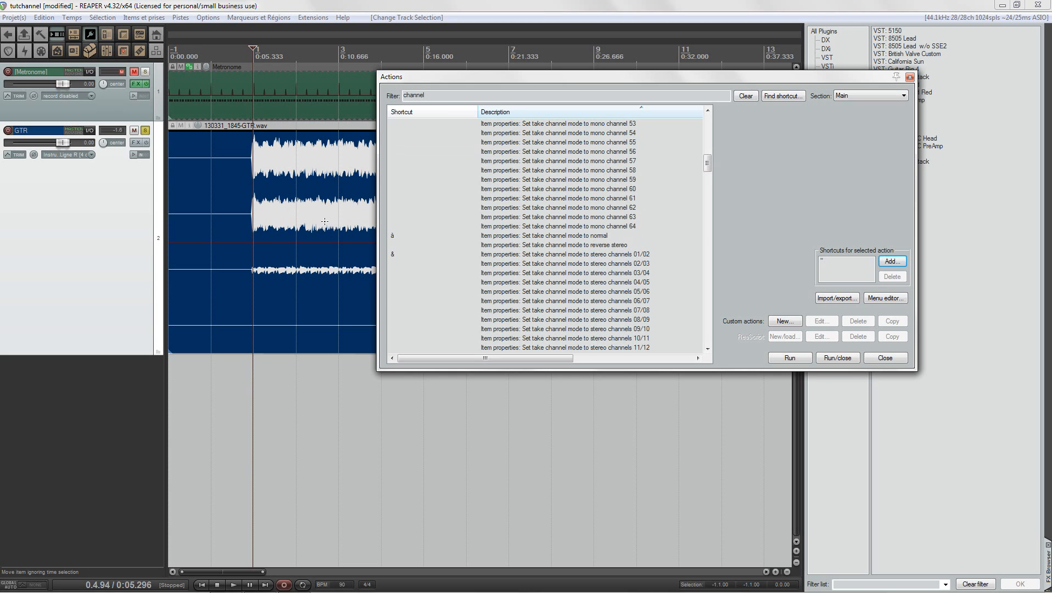
pyautogui.click(910, 77)
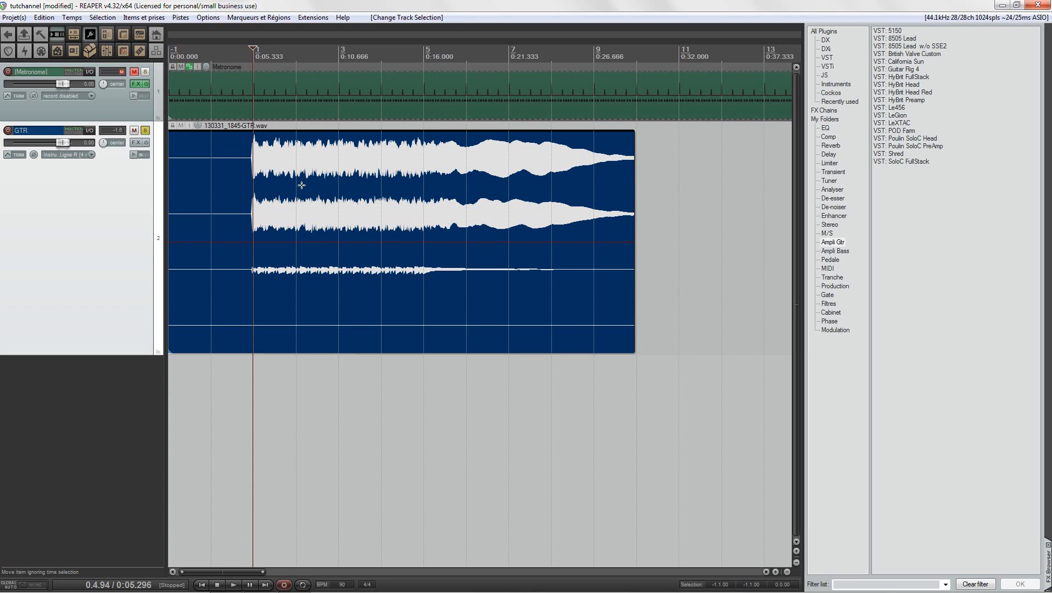
# Set the GTR take to mono channel 03, play it, and switch it to stereo channels 01/02 during playback.
pyautogui.press('3')
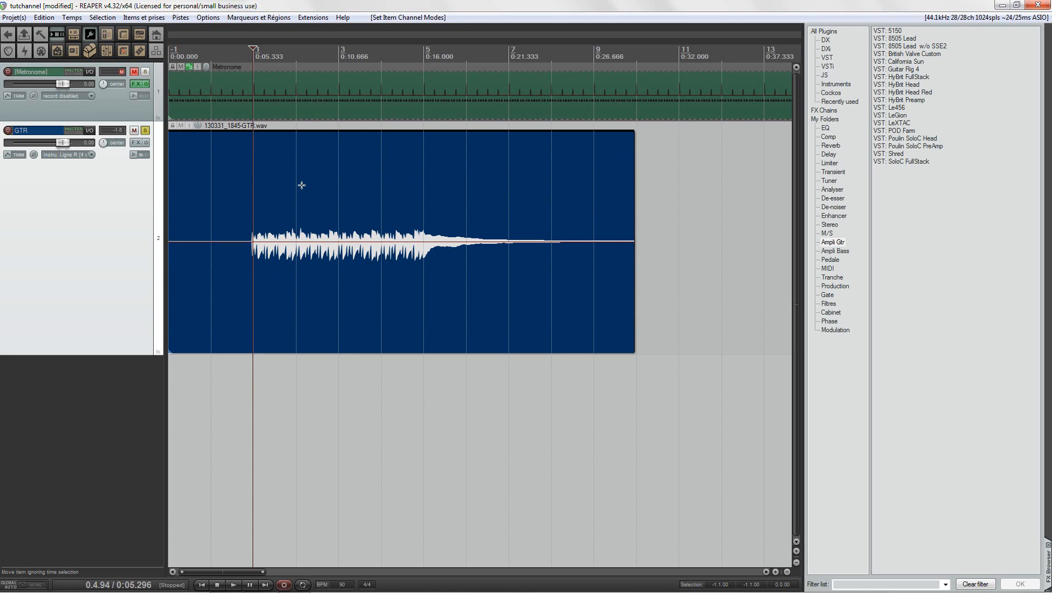
pyautogui.press('space')
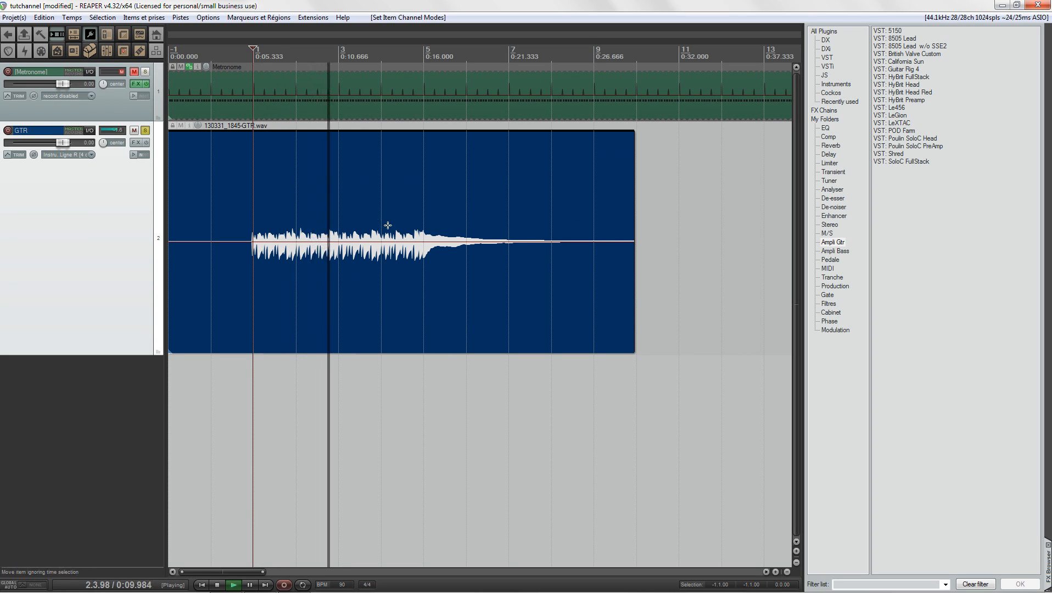
pyautogui.press('1')
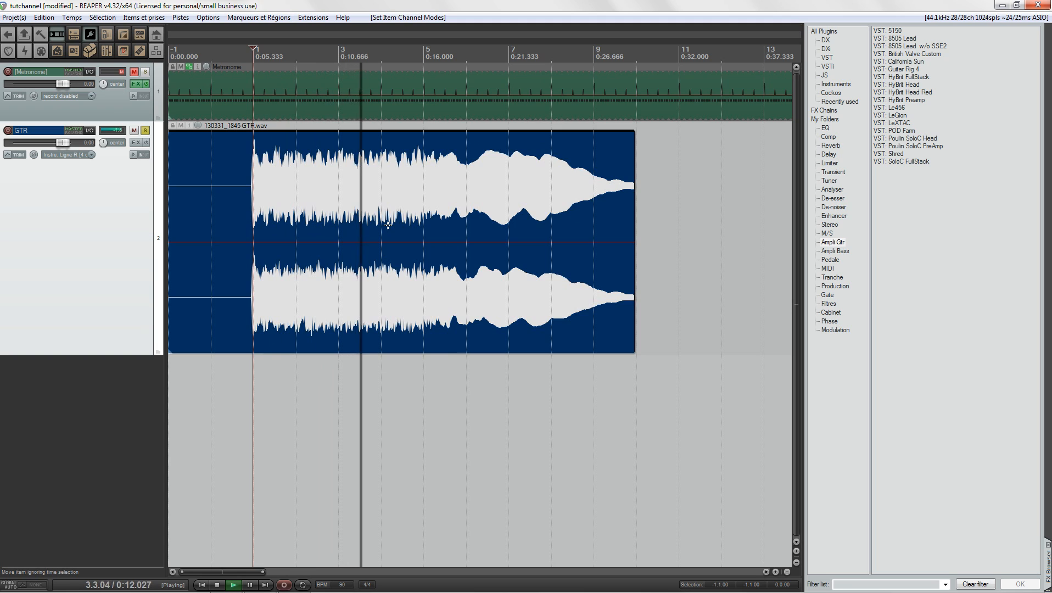
pyautogui.press('space')
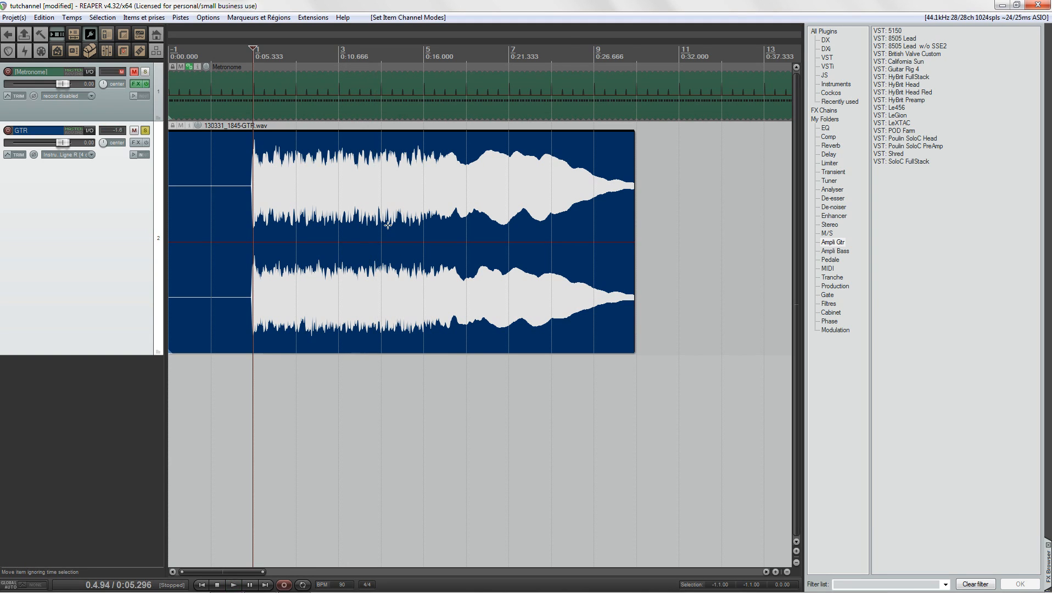
# Play the GTR take in stereo channels 01/02 and mono channel 03, and return it to normal channel mode.
pyautogui.press('space')
pyautogui.press('space')
pyautogui.press('2')
pyautogui.press('space')
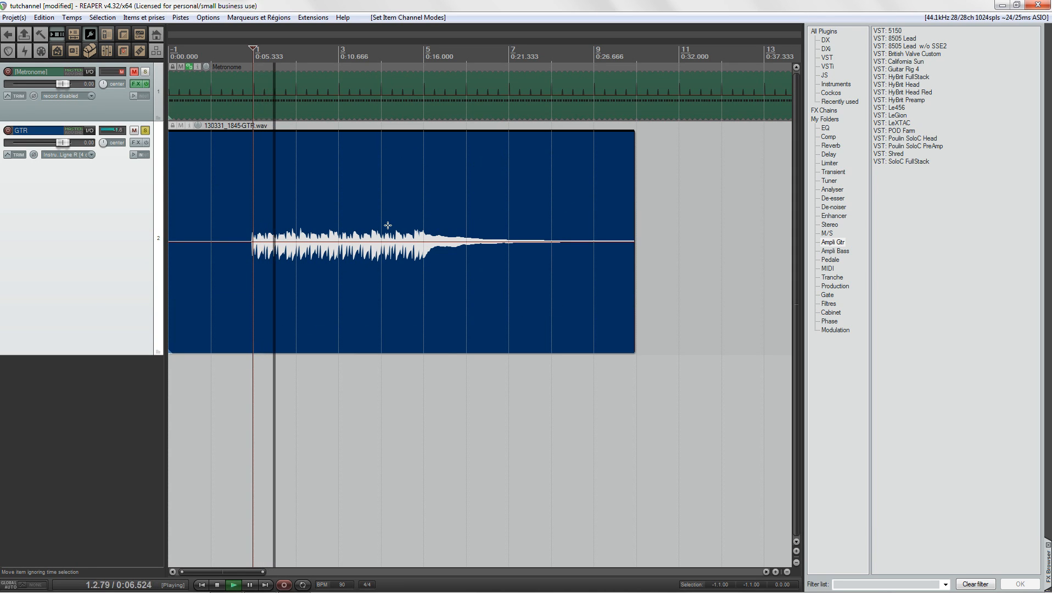
pyautogui.press('space')
pyautogui.press('1')
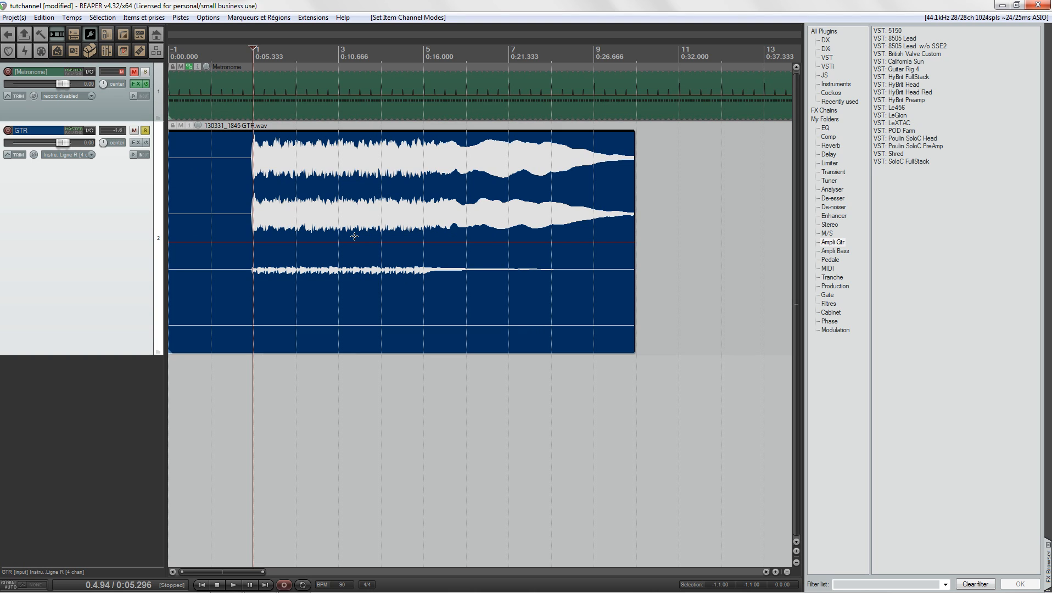
# Audition the GTR take in stereo channels 01/02 and leave it set to mono channel 03.
pyautogui.hotkey('ctrl', 'z')
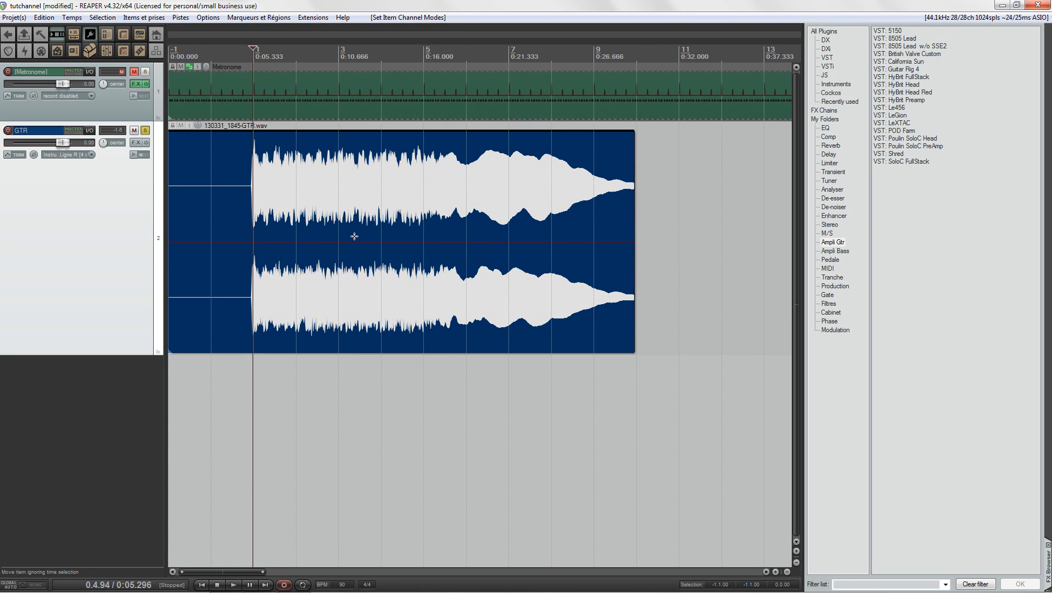
pyautogui.press('space')
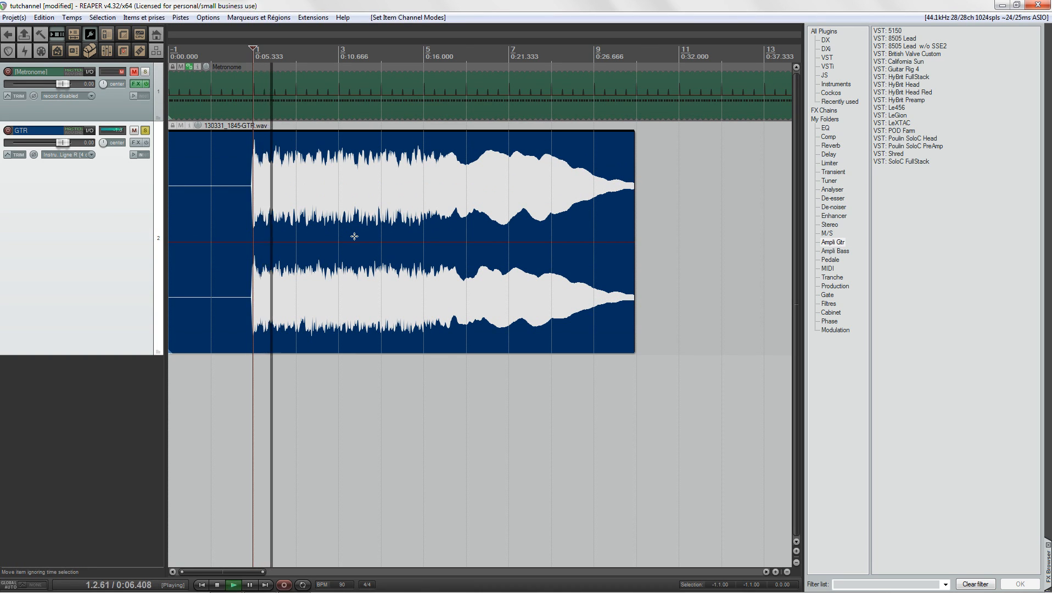
pyautogui.press('space')
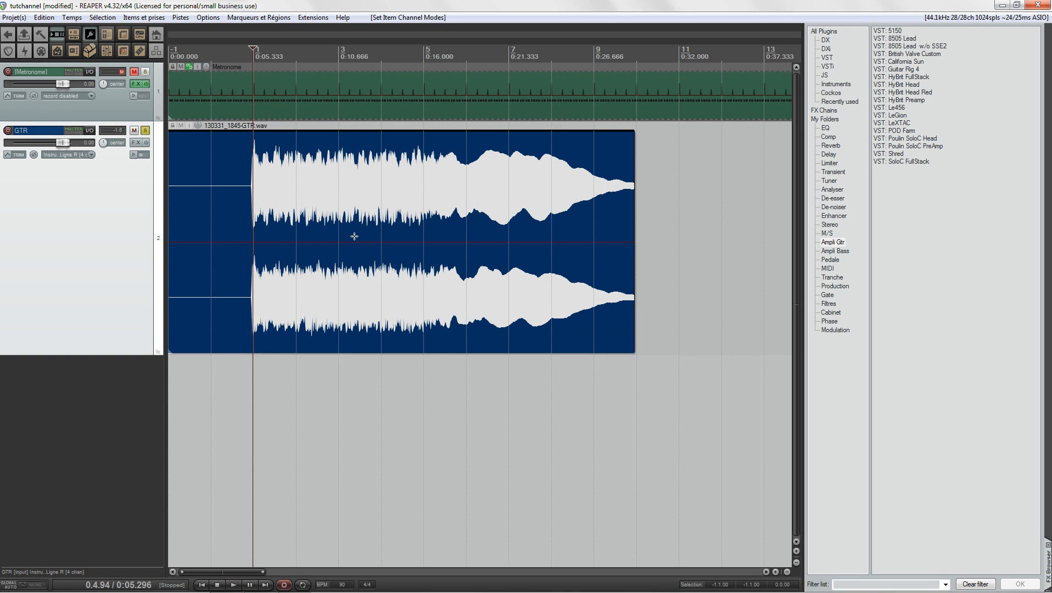
pyautogui.hotkey('ctrl', 'z')
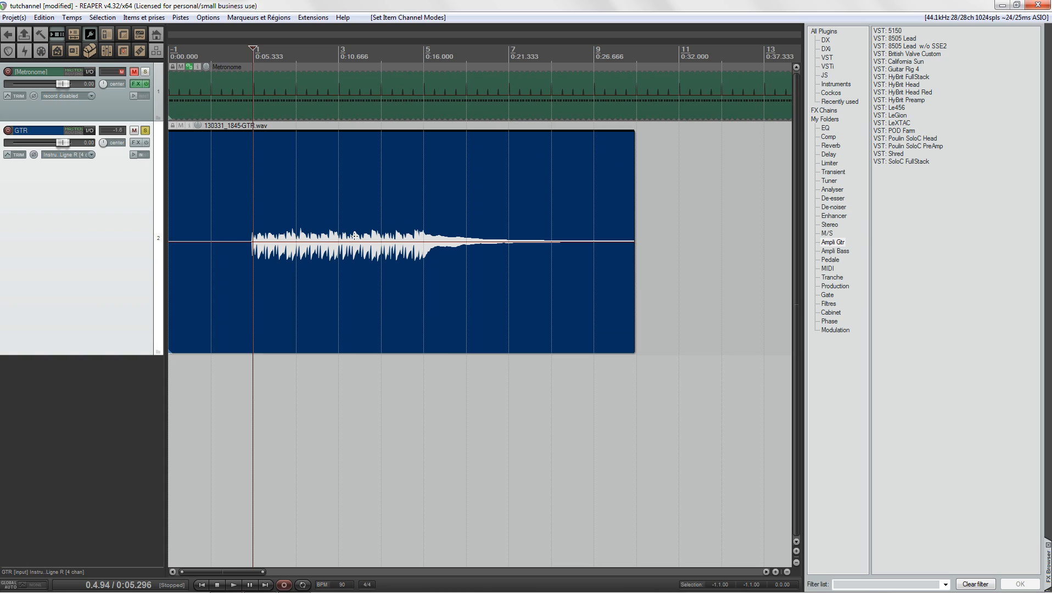
pyautogui.press('space')
pyautogui.press('space')
# Arm the GTR track for recording and open its input FX chain, moving the window clear of the FX browser.
pyautogui.click(8, 130)
pyautogui.click(70, 131)
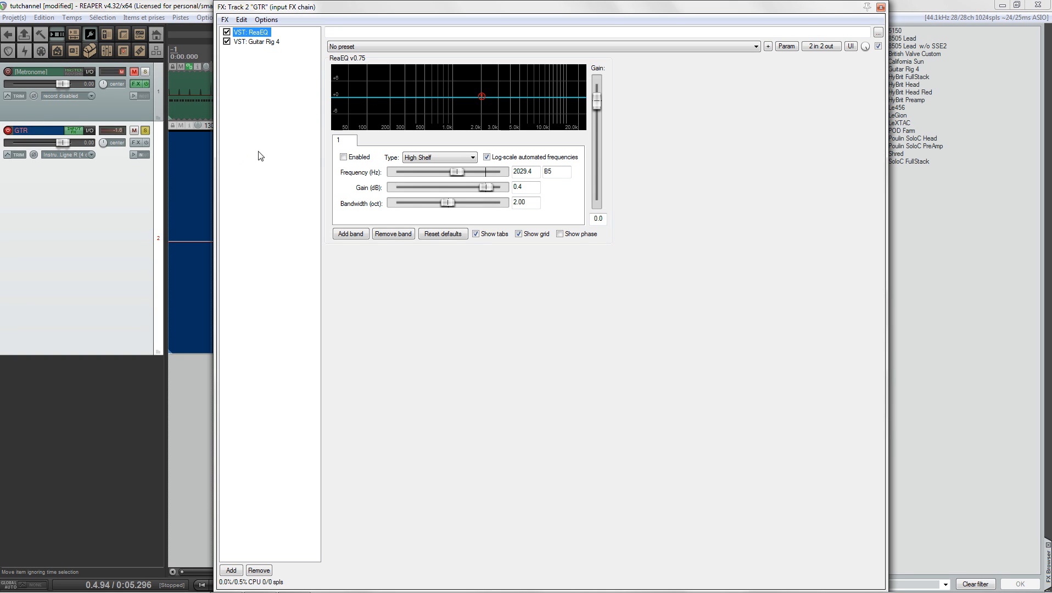
pyautogui.click(486, 157)
pyautogui.moveTo(802, 16); pyautogui.dragTo(745, 21)
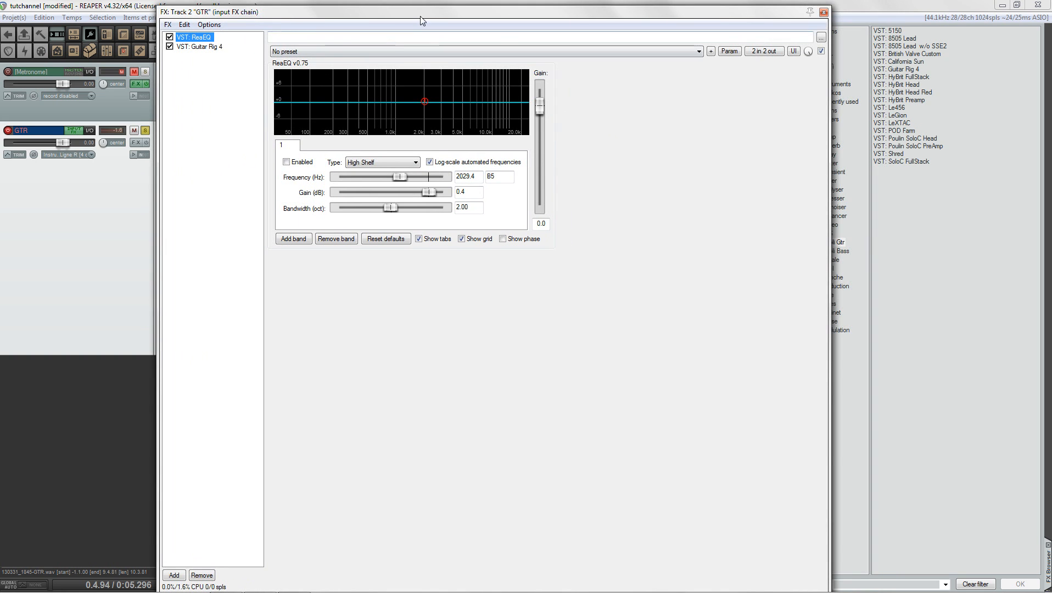
pyautogui.moveTo(422, 12); pyautogui.dragTo(521, 31)
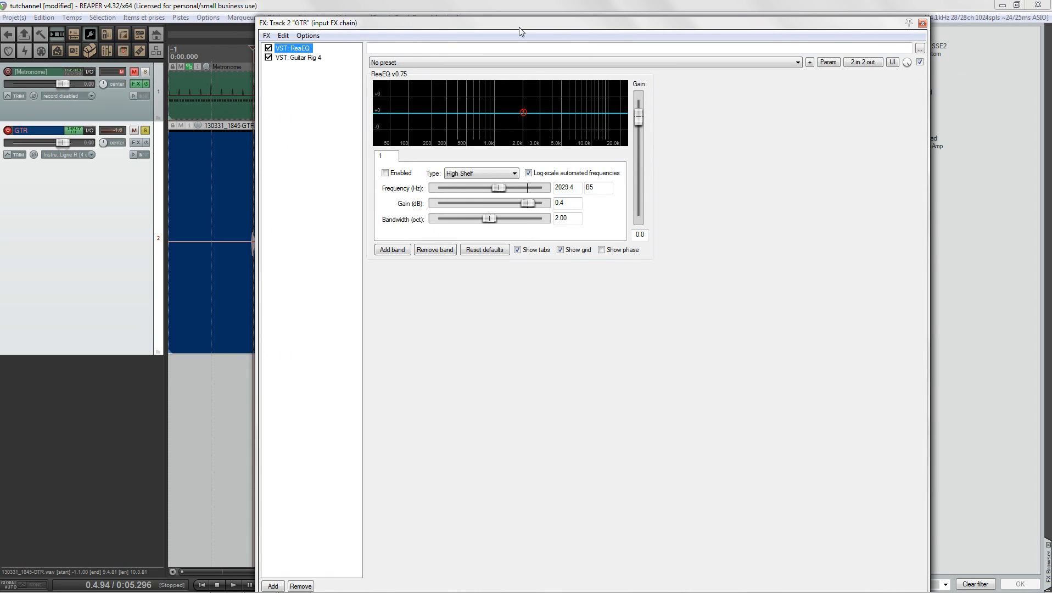
pyautogui.moveTo(661, 24); pyautogui.dragTo(531, 19)
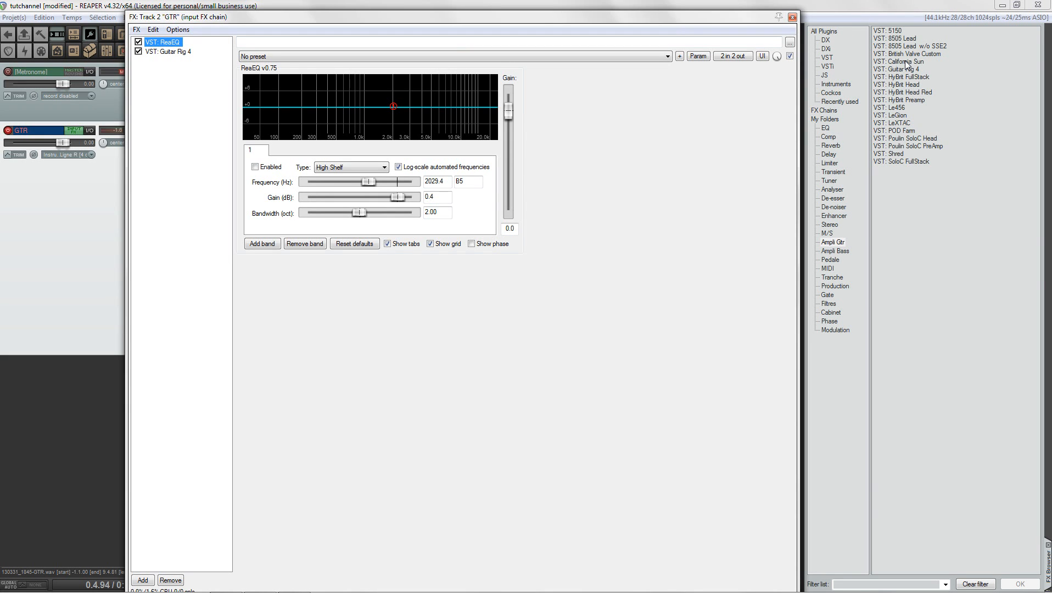
# Add California Sun and a second Guitar Rig 4 to GTR's input FX chain, loading the Metal preset Slipmat in the latter.
pyautogui.moveTo(906, 63); pyautogui.dragTo(195, 83)
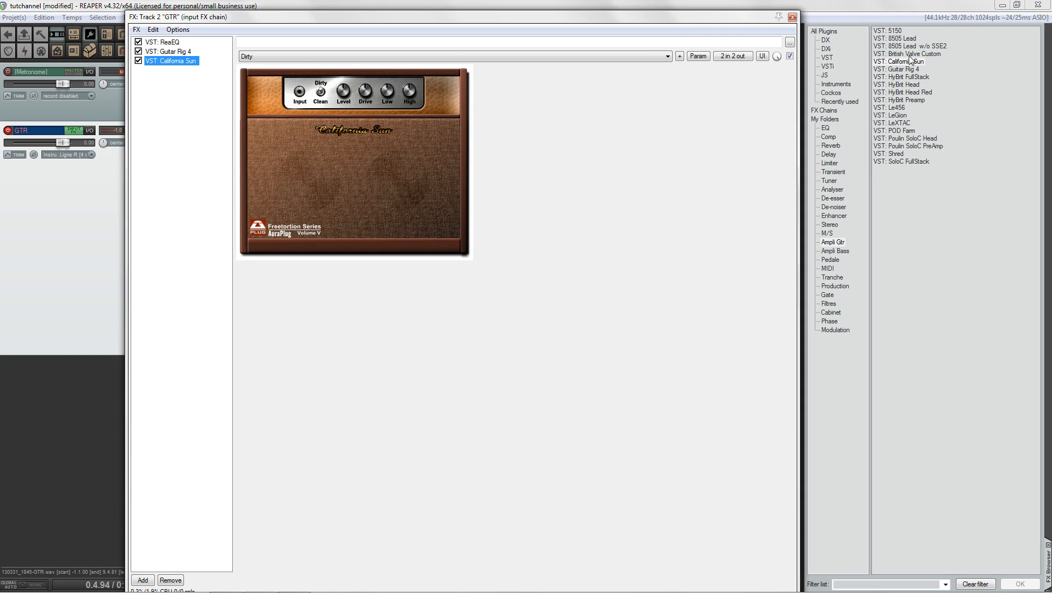
pyautogui.moveTo(905, 63); pyautogui.dragTo(184, 110)
pyautogui.click(253, 153)
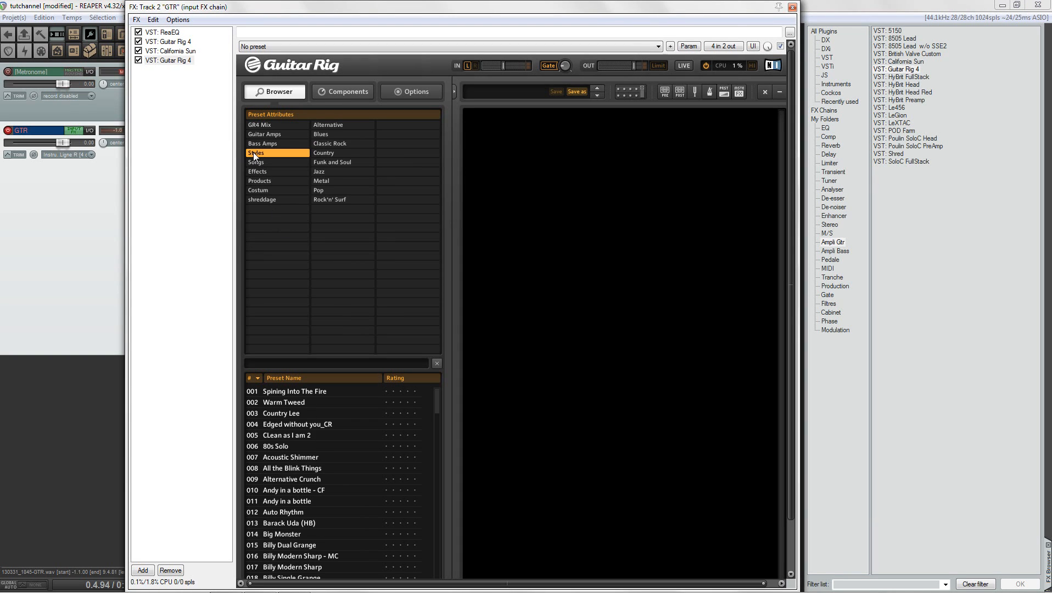
pyautogui.click(319, 182)
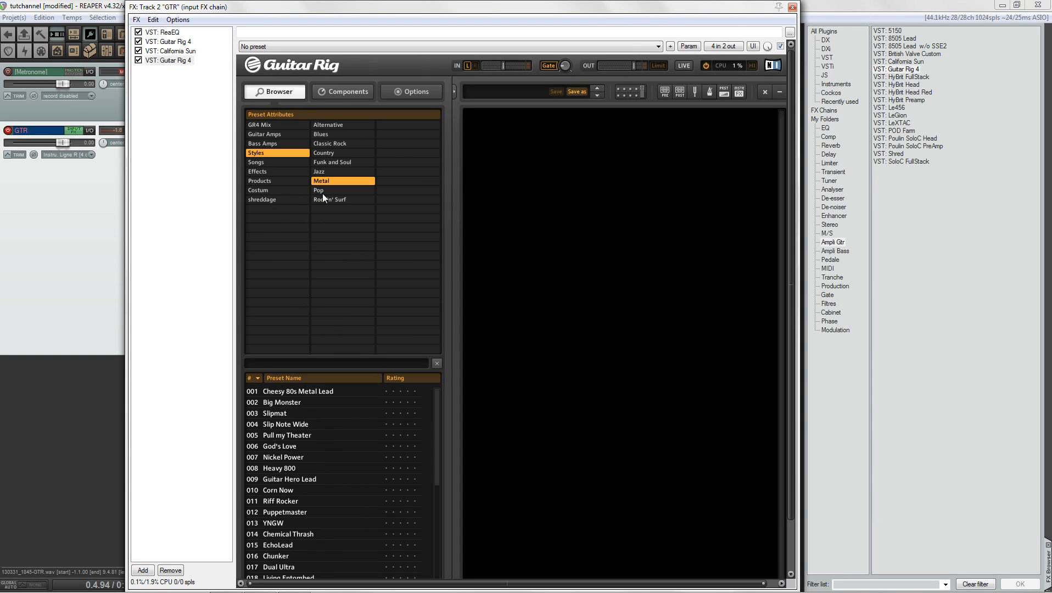
pyautogui.click(282, 413)
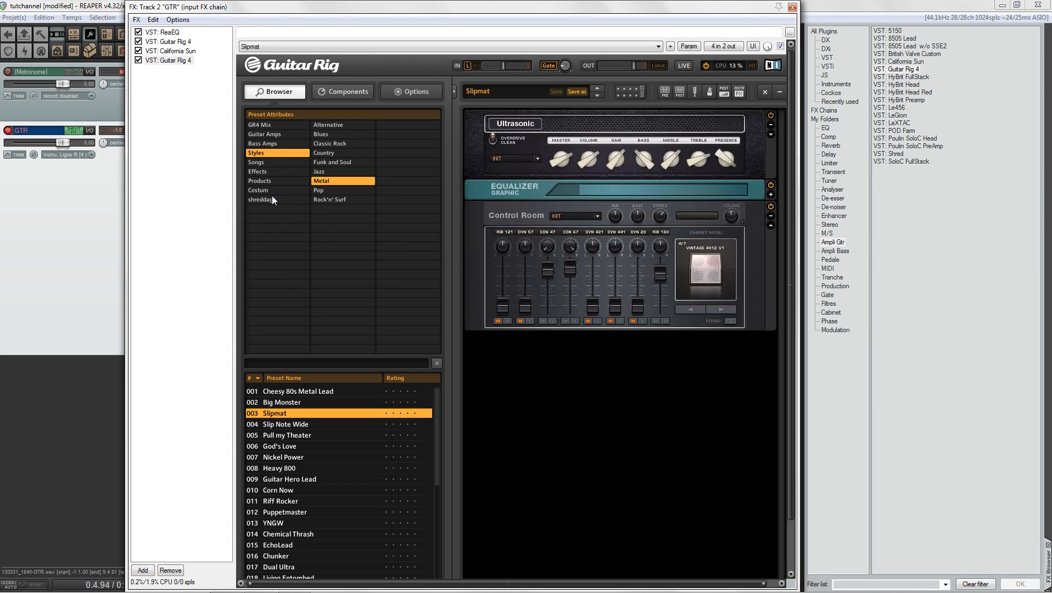
# Expand ReaEQ's pin routing to eight channels, sending output 1 also to channels 5 and 7 and output 2 to 4, 6 and 8.
pyautogui.moveTo(291, 13); pyautogui.dragTo(471, 75)
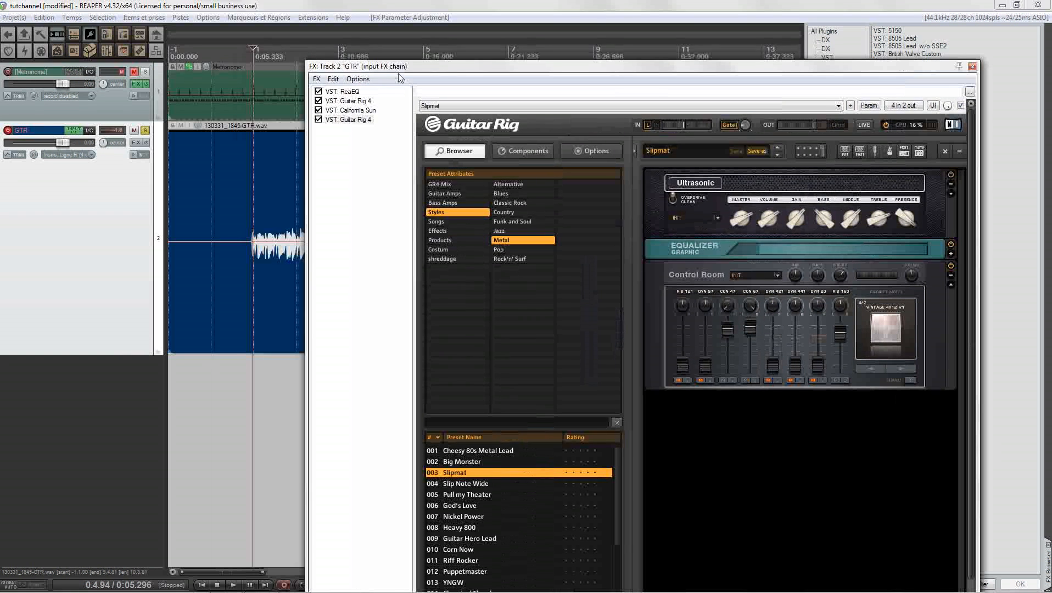
pyautogui.click(342, 91)
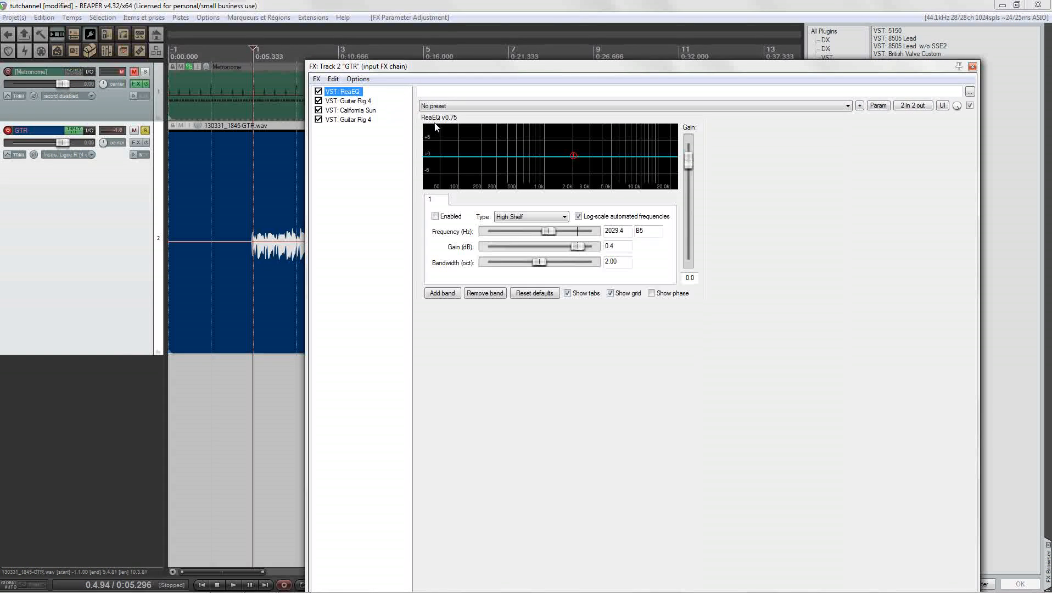
pyautogui.click(914, 106)
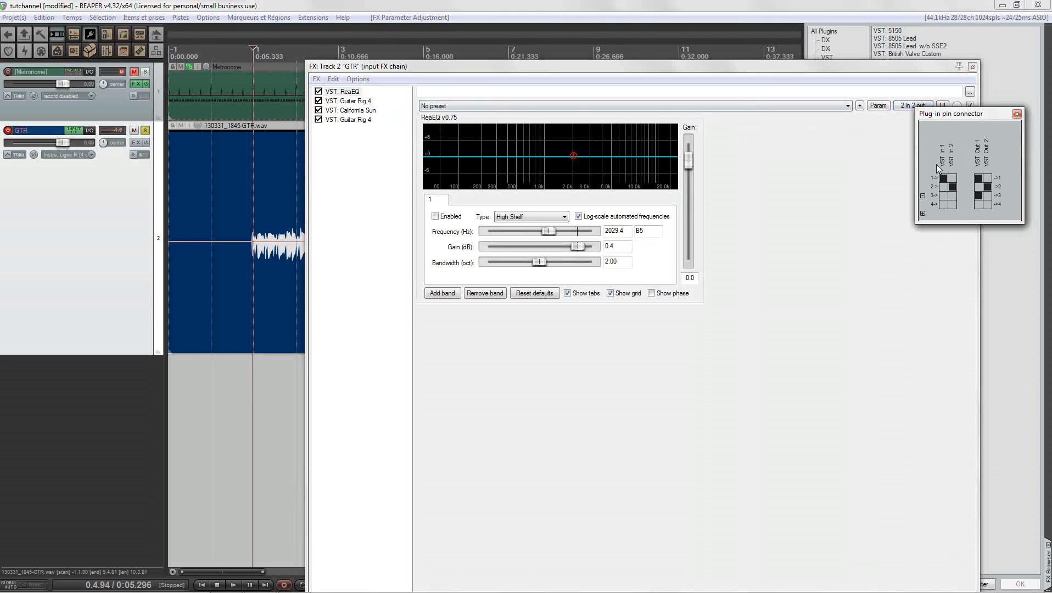
pyautogui.click(986, 203)
pyautogui.click(923, 214)
pyautogui.click(978, 213)
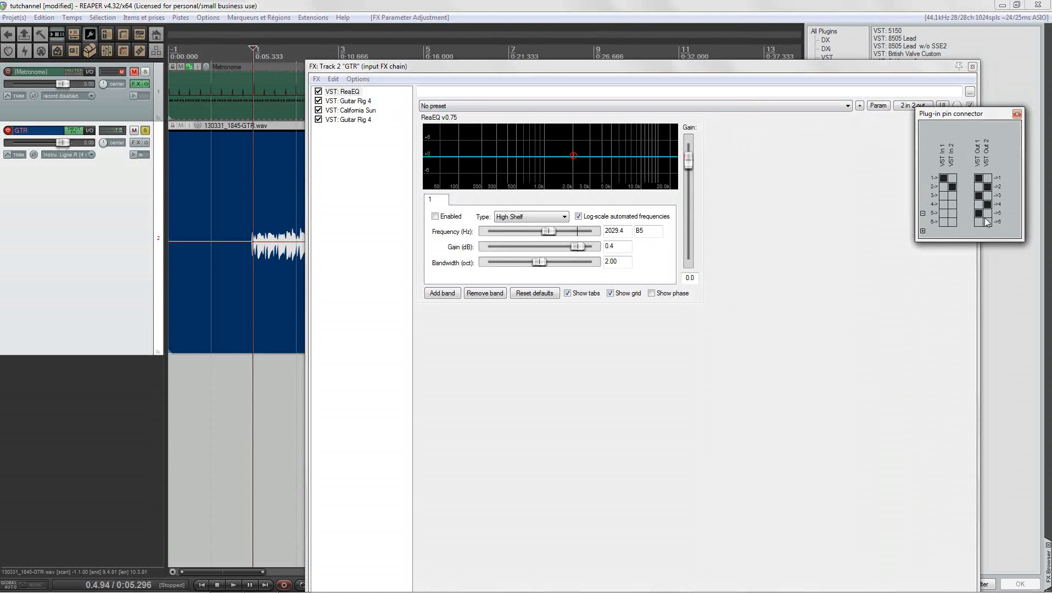
pyautogui.click(923, 231)
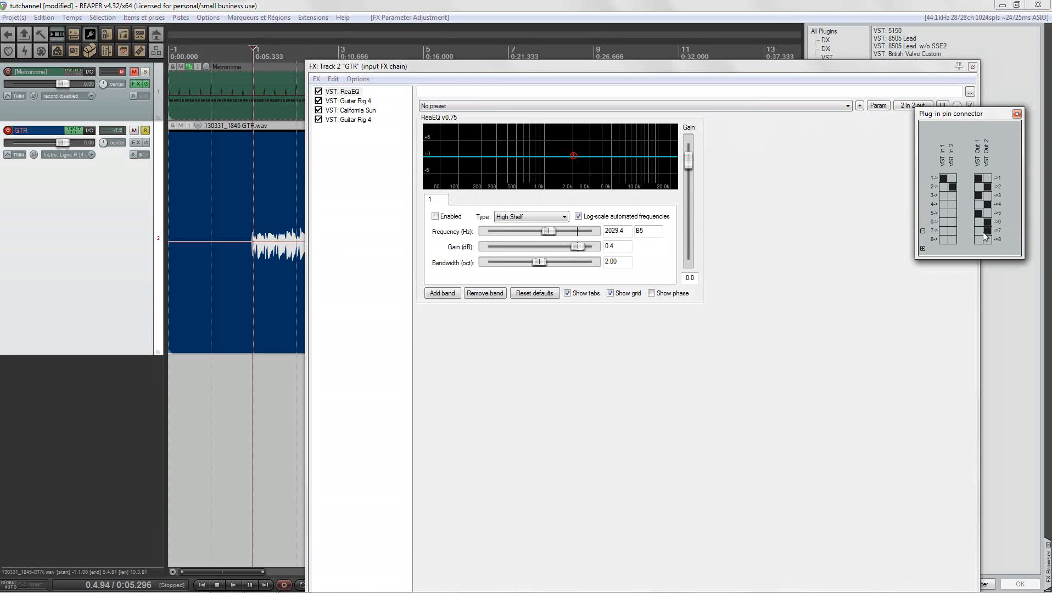
pyautogui.click(979, 231)
pyautogui.click(987, 240)
# Examine the pin routing of the first Guitar Rig 4 in the input FX chain and close the pin connector.
pyautogui.click(351, 101)
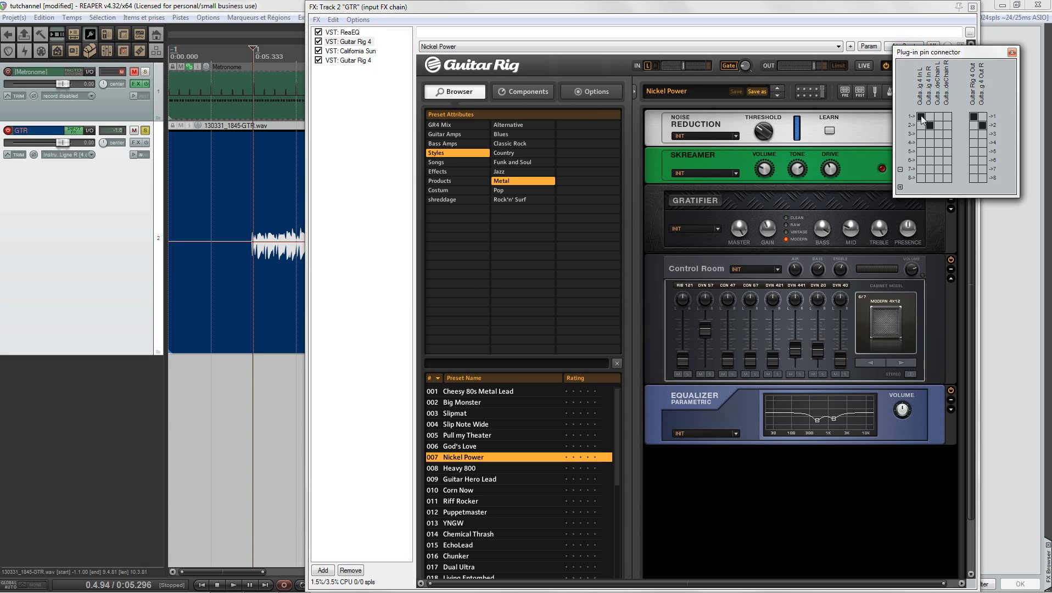
pyautogui.click(1011, 52)
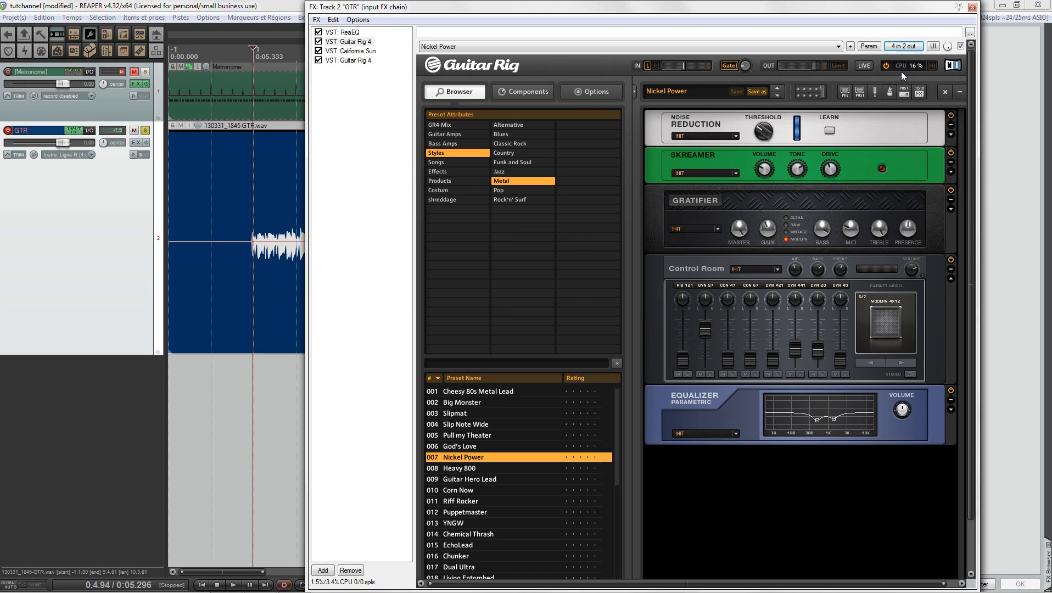
# Route California Sun's two inputs and two outputs to channels 3 and 4.
pyautogui.click(352, 51)
pyautogui.click(912, 46)
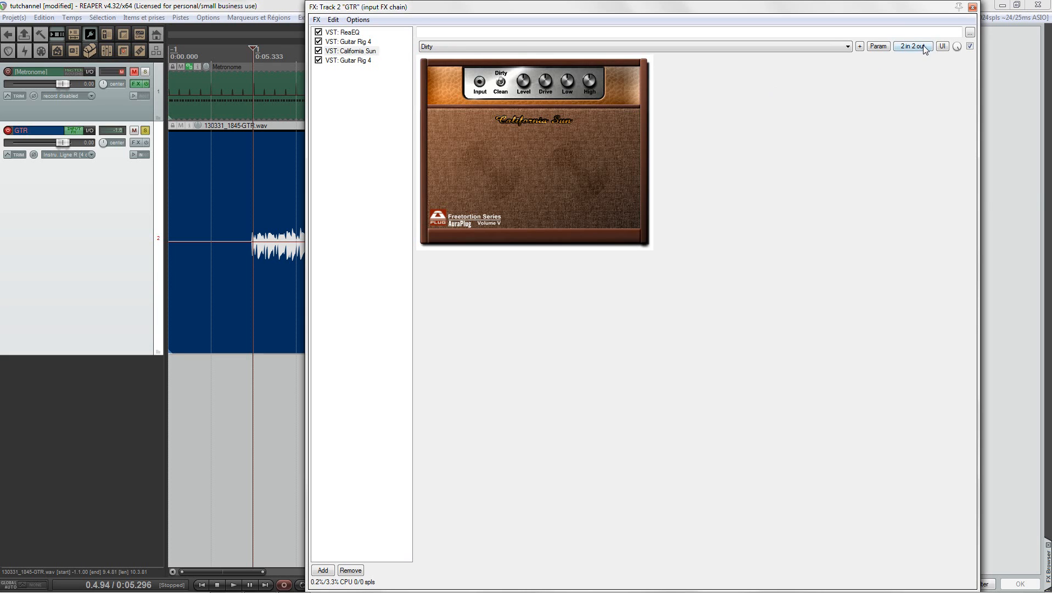
pyautogui.click(949, 131)
pyautogui.click(958, 140)
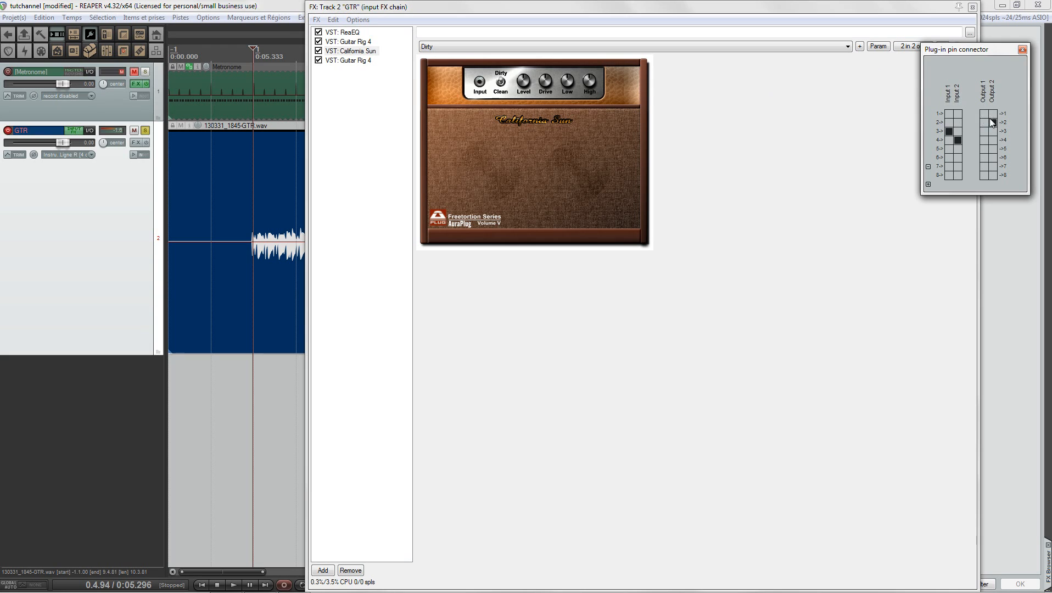
pyautogui.click(985, 132)
pyautogui.click(993, 140)
# Route the second Guitar Rig 4 to take its input from channels 5 and 6 and send its output only to 5 and 6.
pyautogui.click(348, 60)
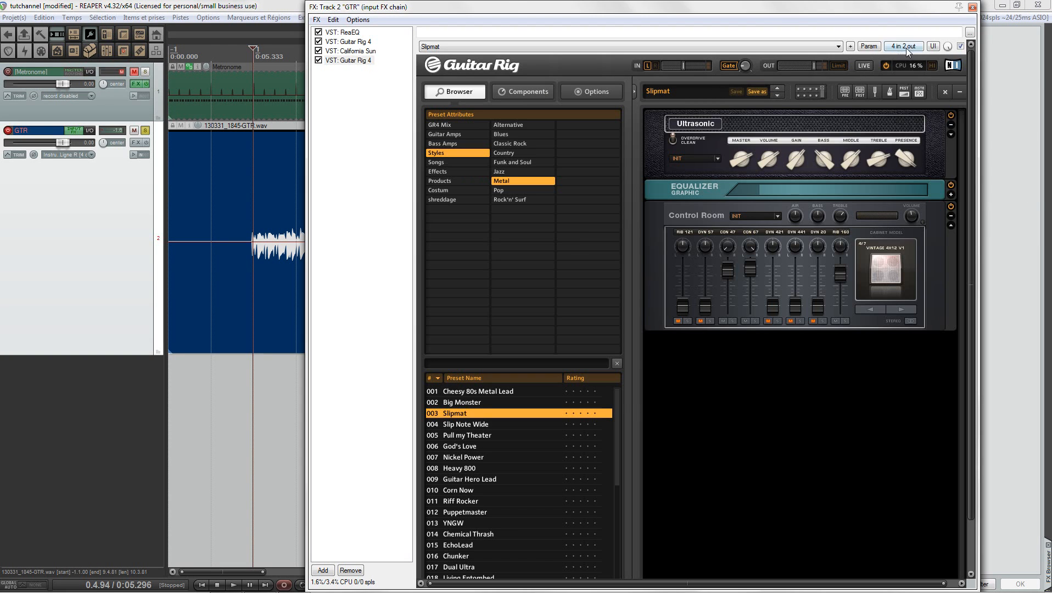
pyautogui.click(904, 46)
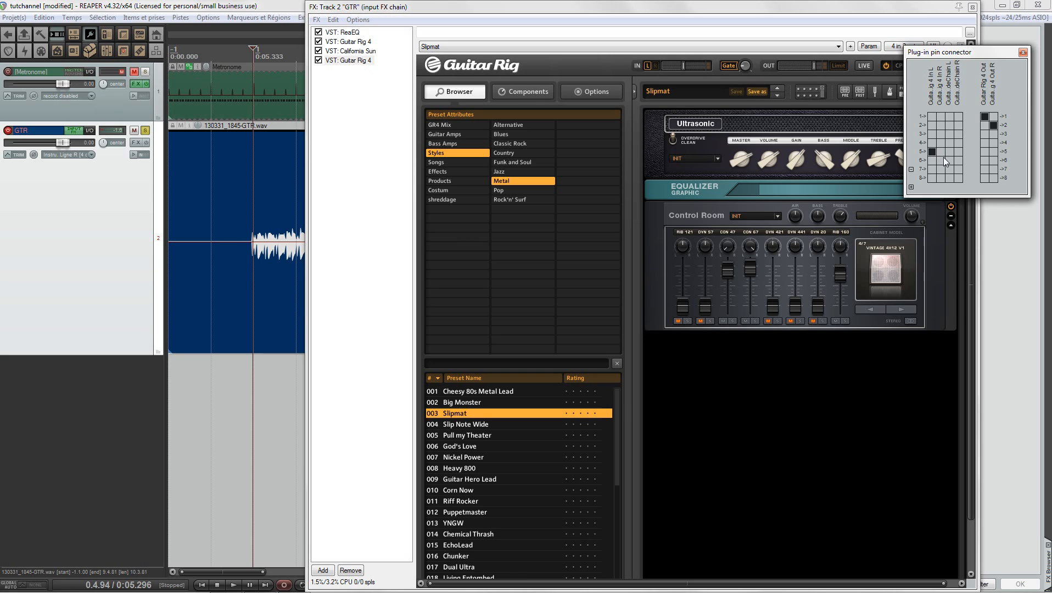
pyautogui.click(985, 152)
pyautogui.click(993, 161)
pyautogui.click(985, 117)
pyautogui.click(993, 126)
pyautogui.click(1021, 54)
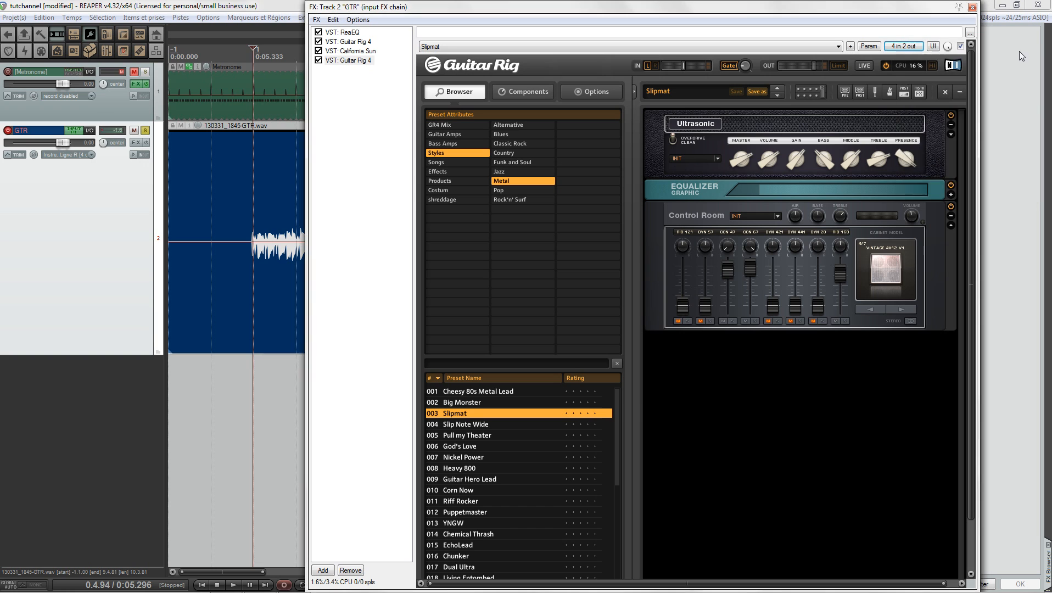
# Check ReaEQ's pin routing across the eight channels and close the input FX chain.
pyautogui.click(347, 33)
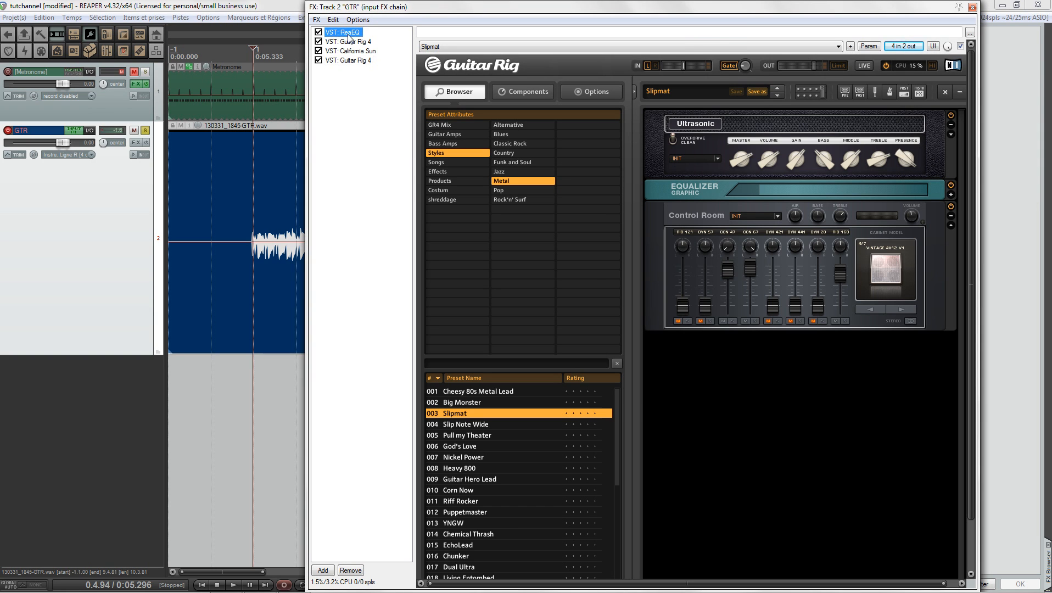
pyautogui.click(914, 47)
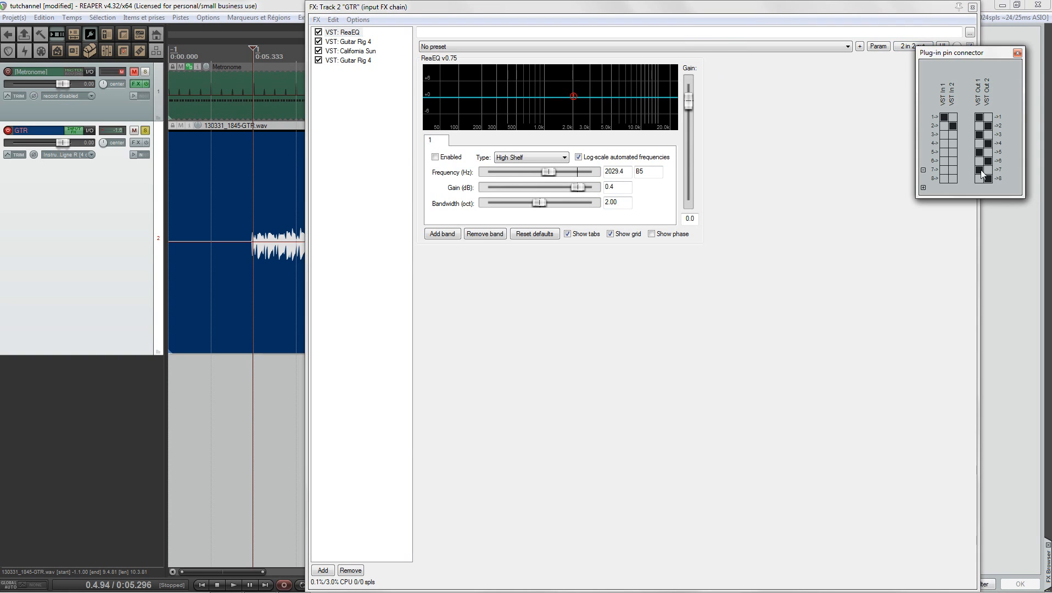
pyautogui.click(1018, 53)
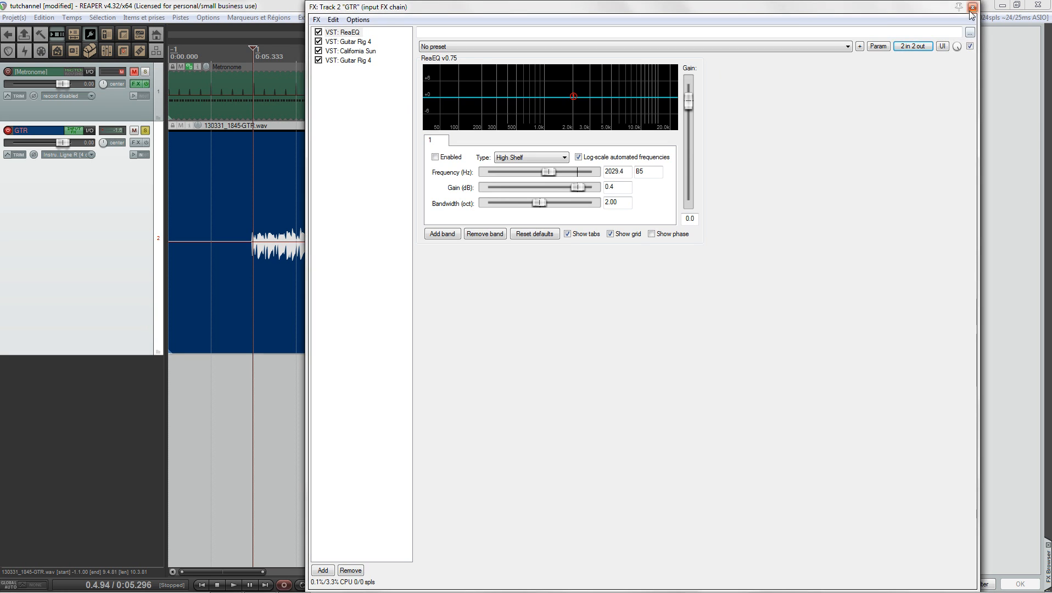
pyautogui.click(972, 7)
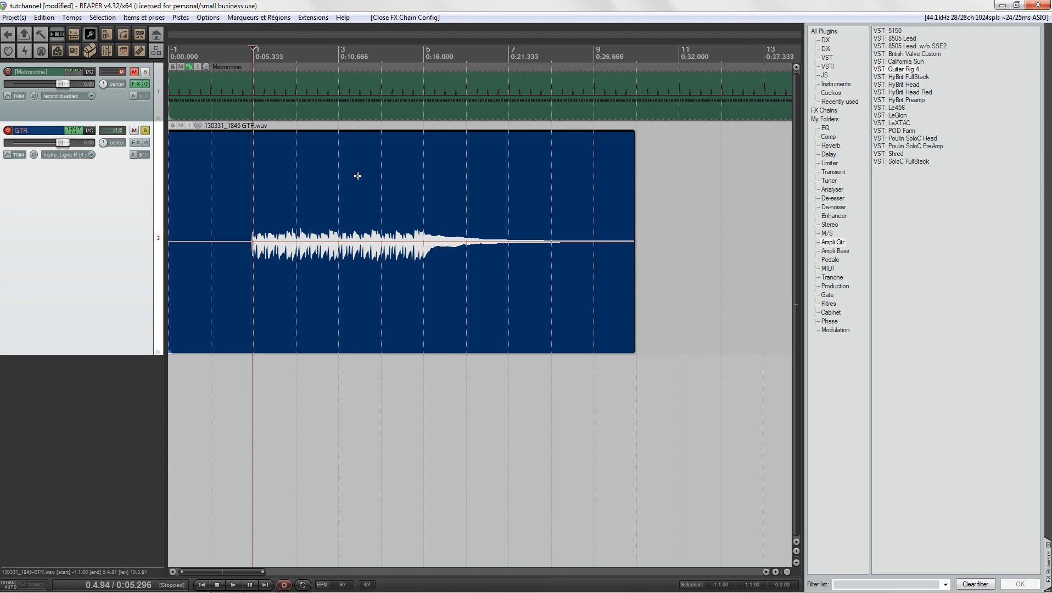
# Delete the old GTR recording and check the track's channel count in its routing.
pyautogui.press('Delete')
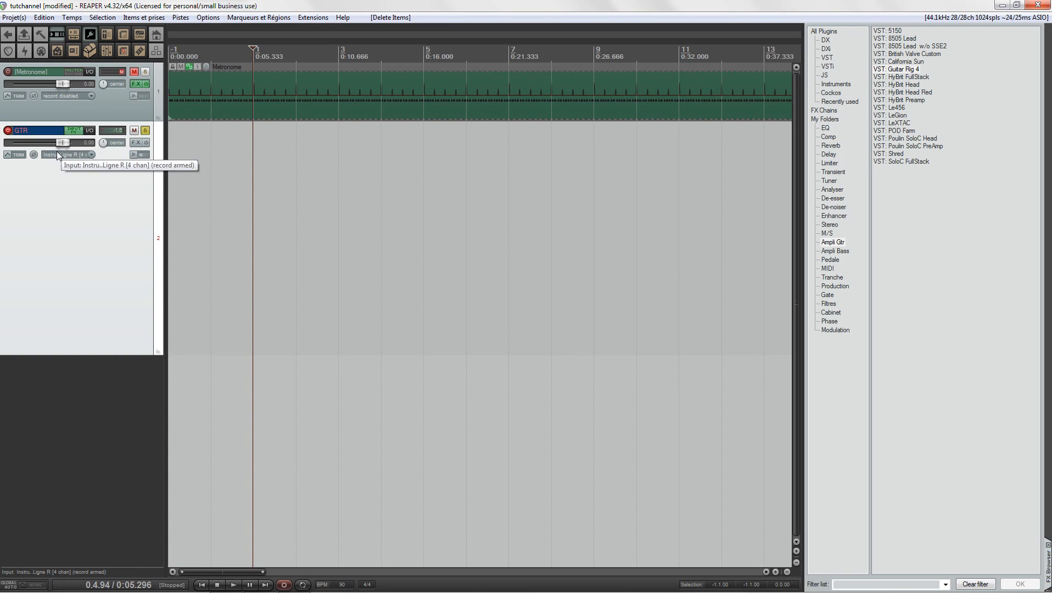
pyautogui.click(89, 130)
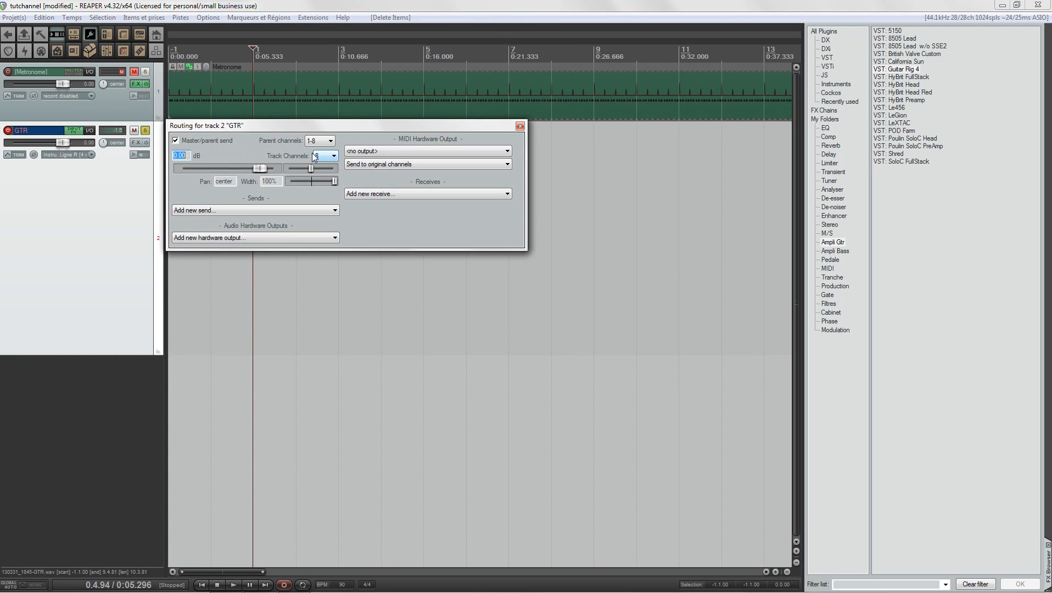
pyautogui.click(519, 125)
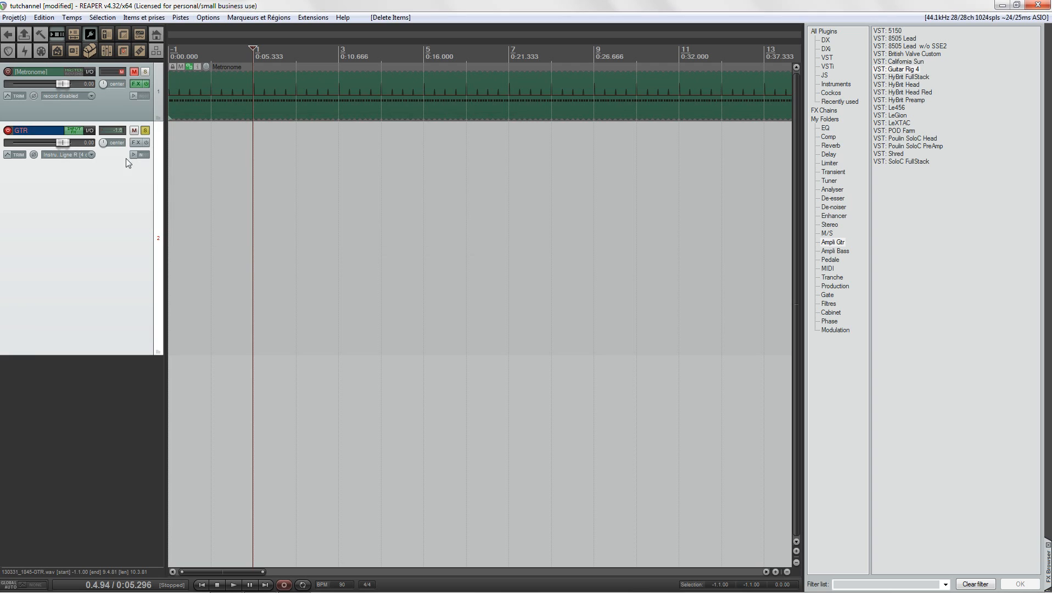
# With GTR's record input on eight channels and the metronome unmuted, record a new guitar take from the project start.
pyautogui.hotkey('ctrl', '1')
pyautogui.click(134, 72)
pyautogui.press('Home')
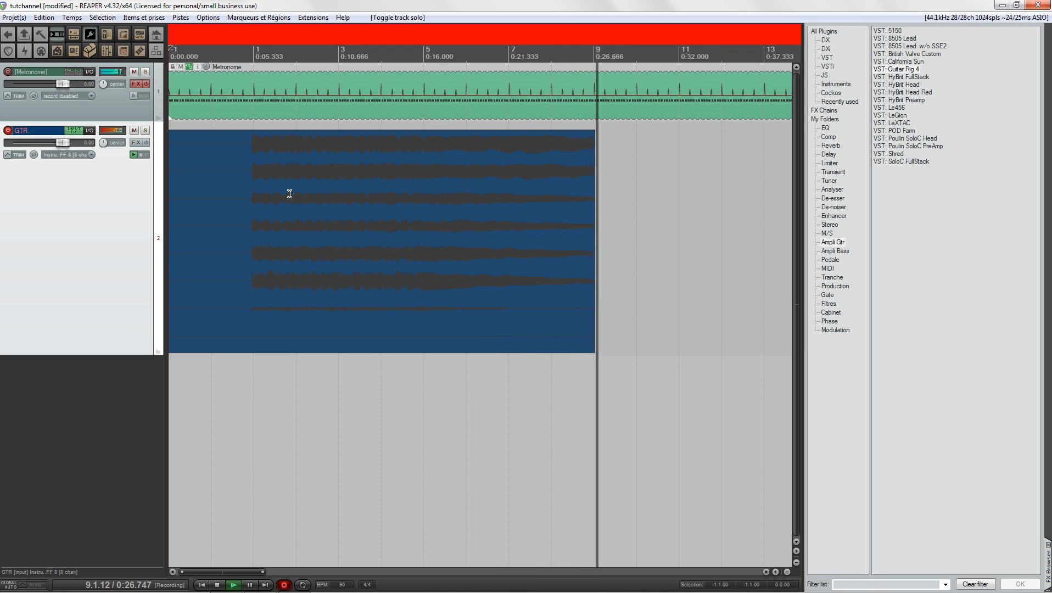
pyautogui.press('space')
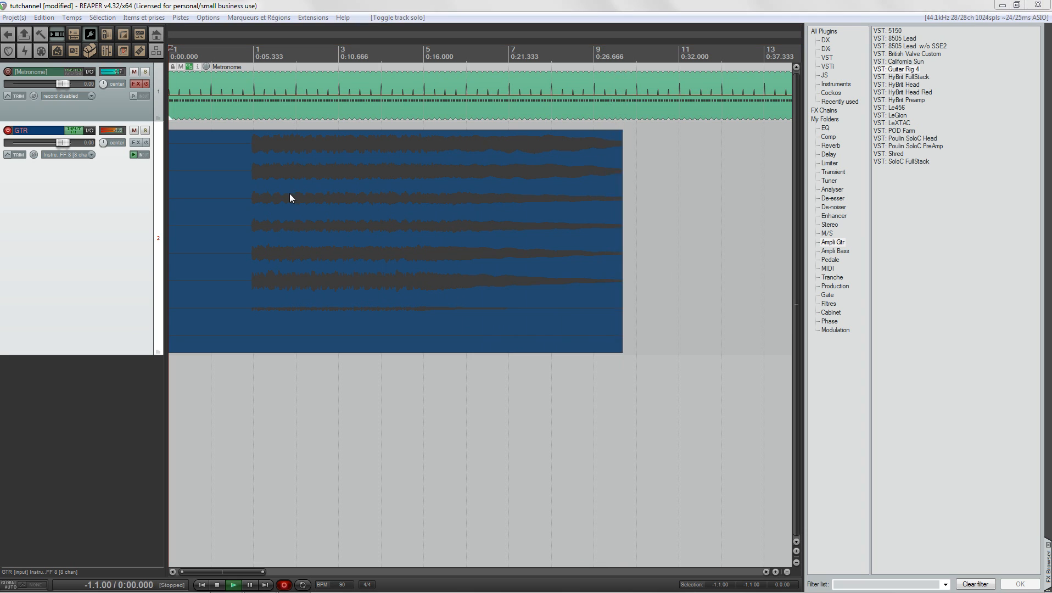
pyautogui.click(477, 373)
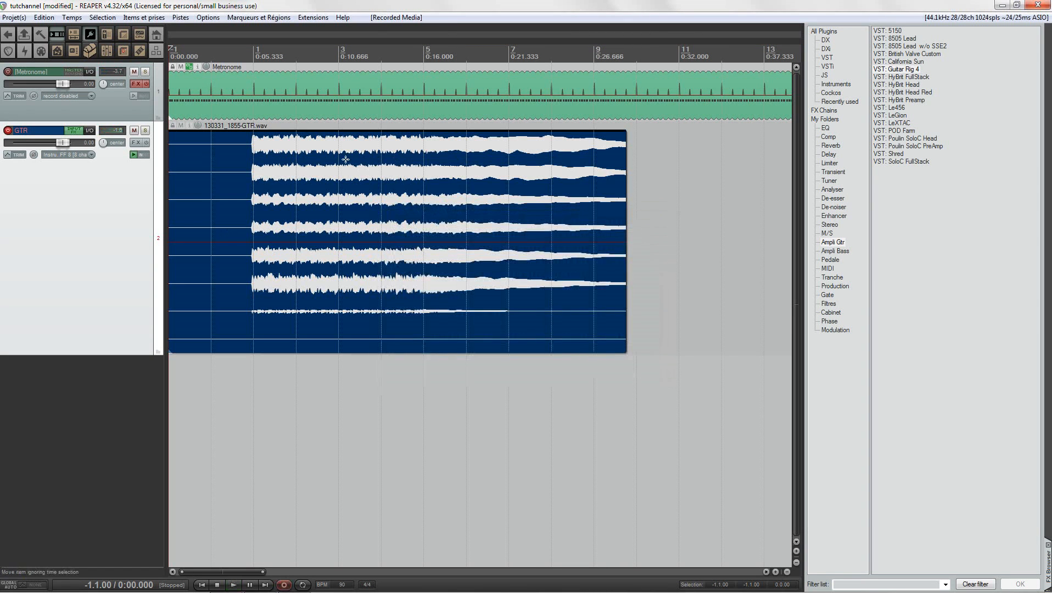
# Enlarge the GTR track's height and review the first Guitar Rig 4 and California Sun in its input FX chain.
pyautogui.moveTo(138, 358); pyautogui.dragTo(138, 431)
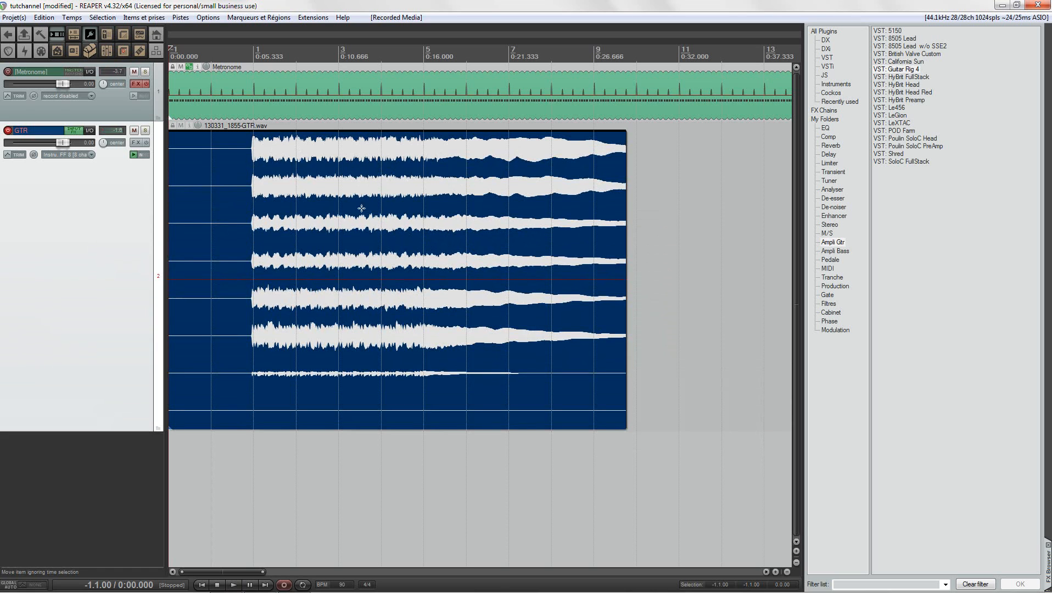
pyautogui.click(140, 154)
pyautogui.click(349, 41)
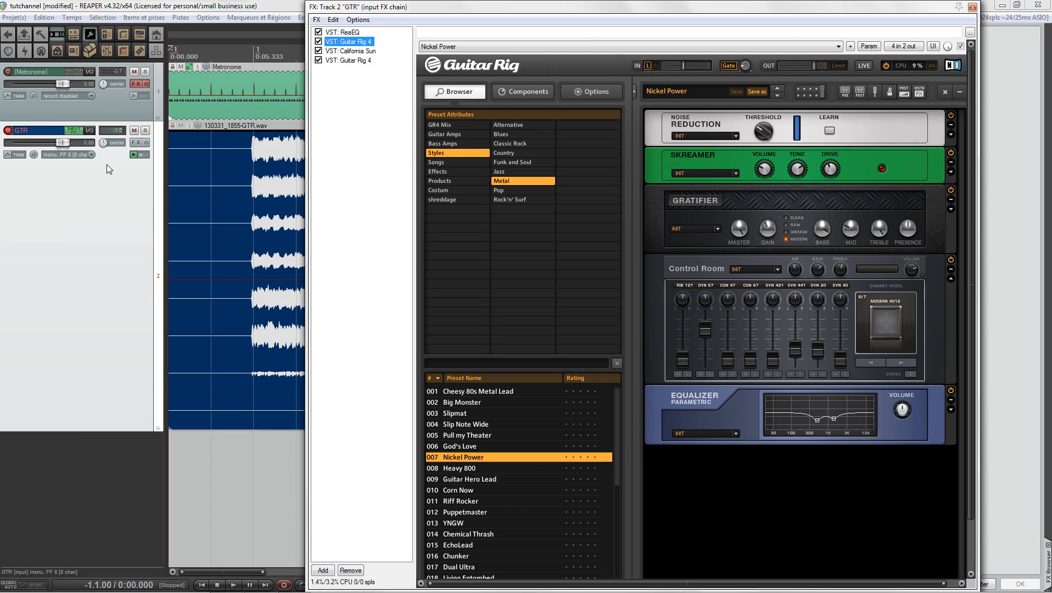
pyautogui.click(356, 51)
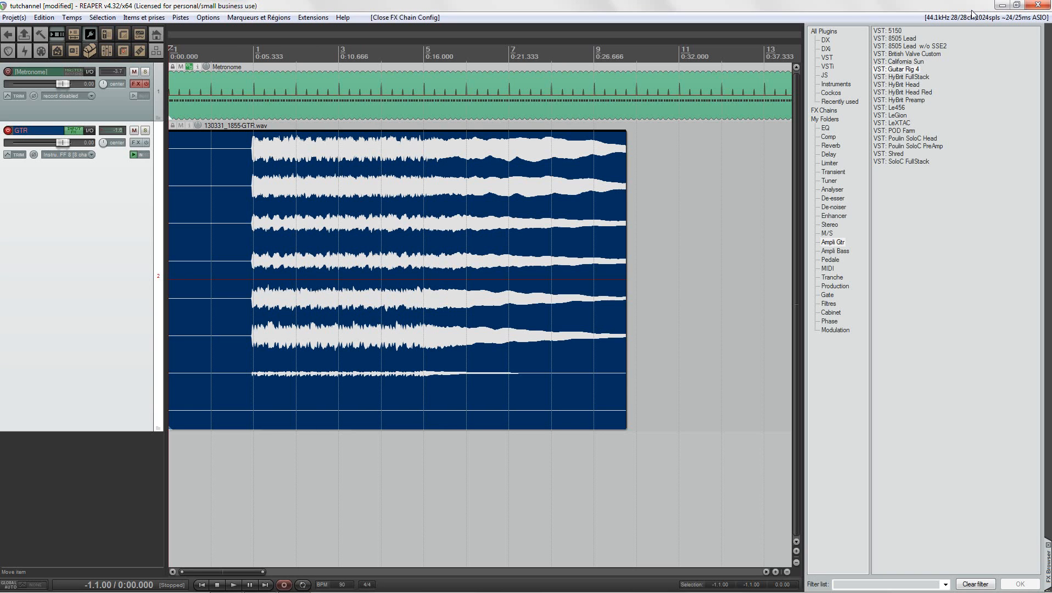
pyautogui.click(972, 6)
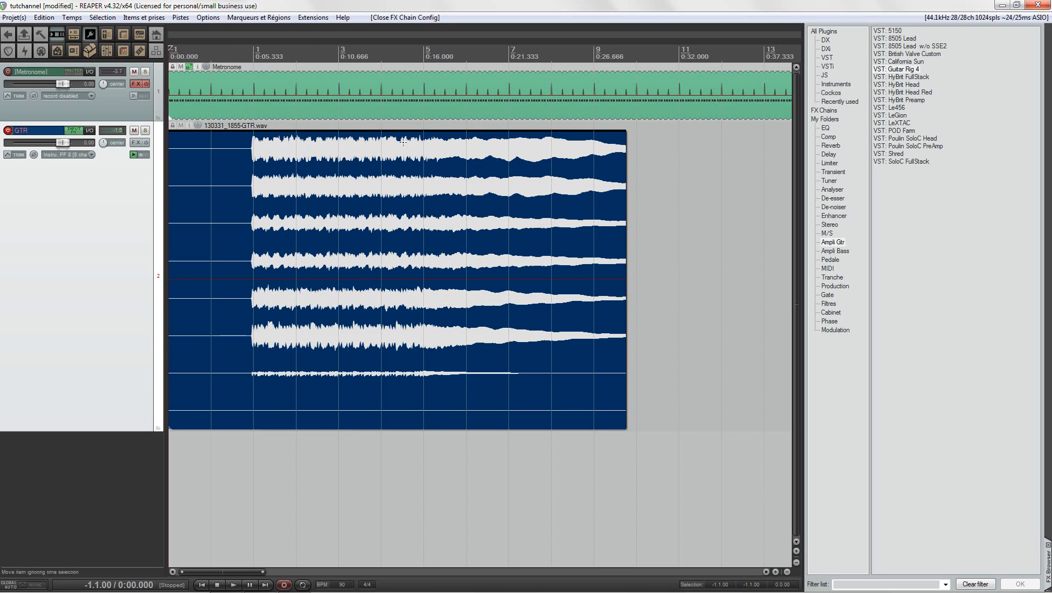
# Set GTR's record monitoring to auto and filter the action list by "channel".
pyautogui.click(133, 155)
pyautogui.click(208, 18)
pyautogui.click(218, 30)
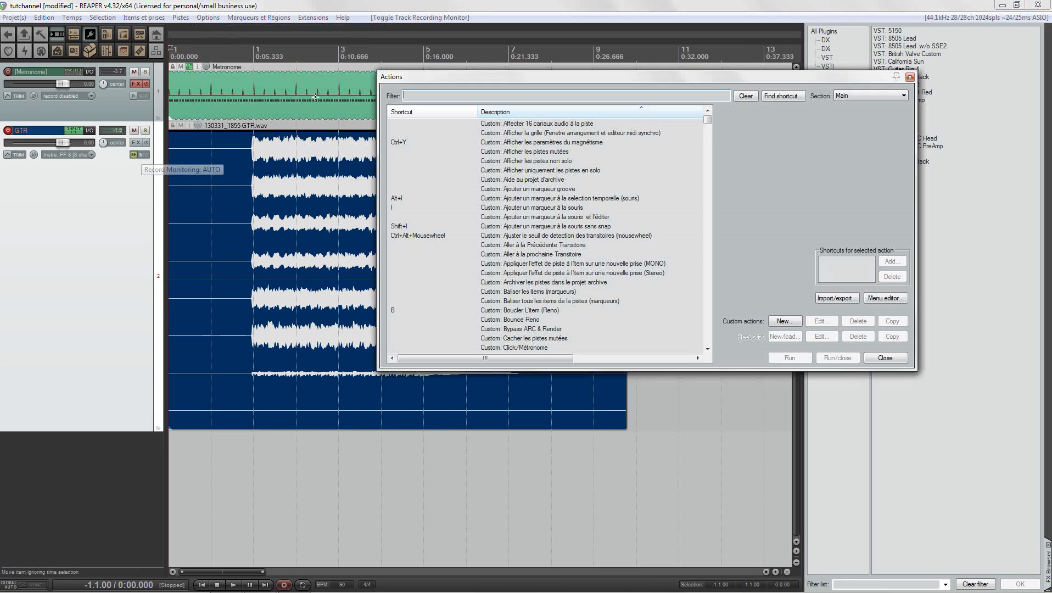
pyautogui.write('channel')
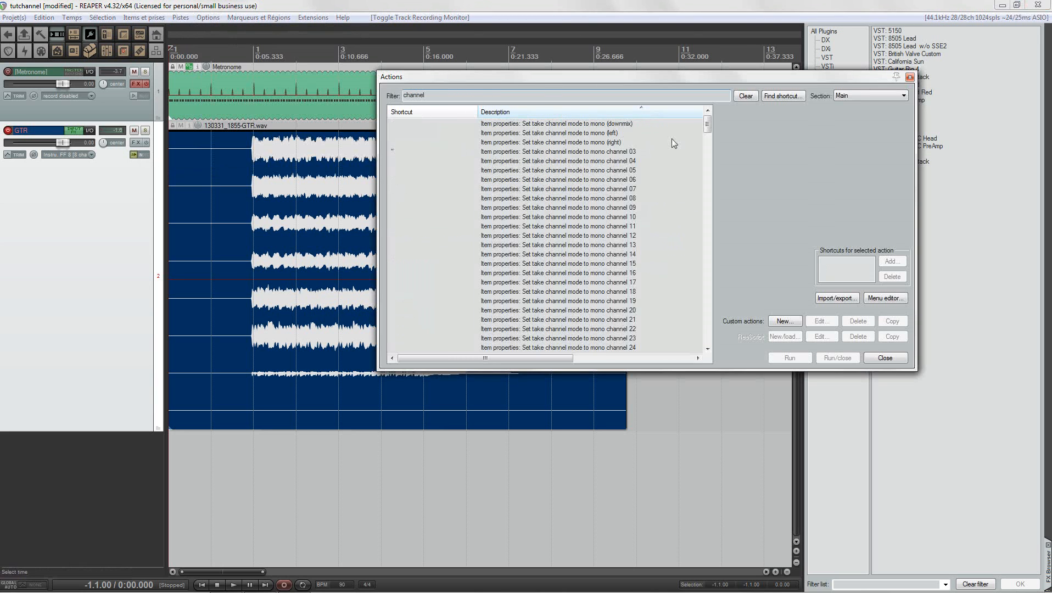
# Remove the existing shortcut from the action that sets take channel mode to mono channel 03.
pyautogui.click(395, 151)
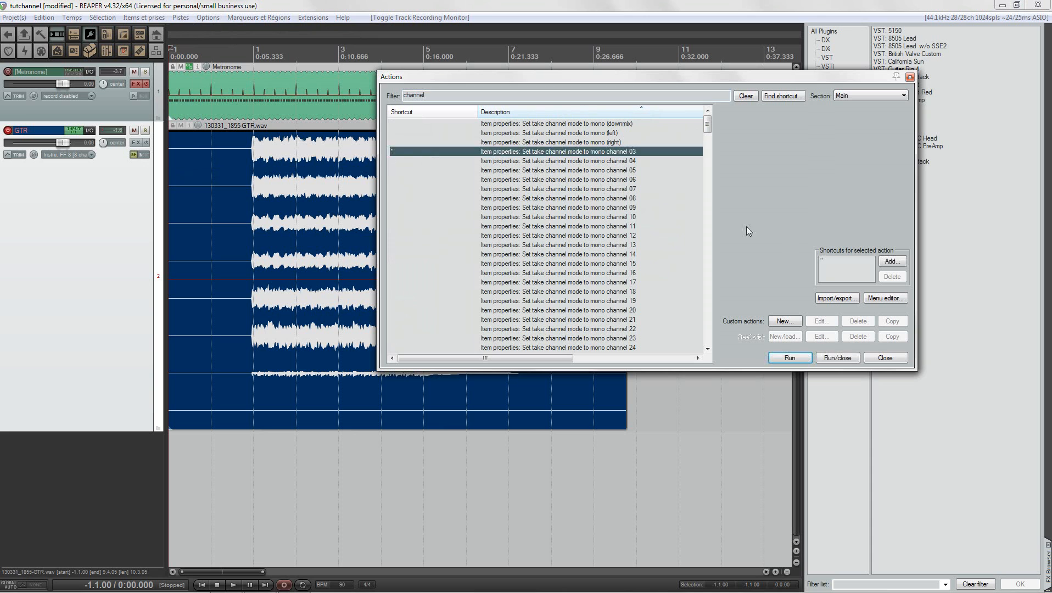
pyautogui.click(831, 260)
pyautogui.click(893, 278)
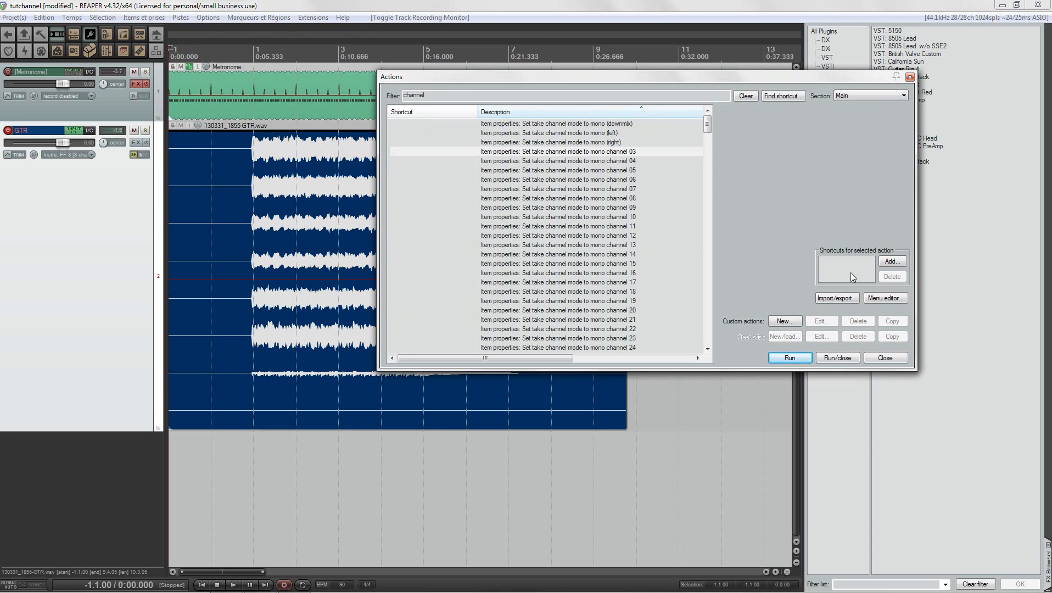
# Assign the shortcut é to the take channel mode action for stereo channels 03/04, overriding its existing mapping.
pyautogui.moveTo(710, 125); pyautogui.dragTo(716, 171)
pyautogui.click(590, 207)
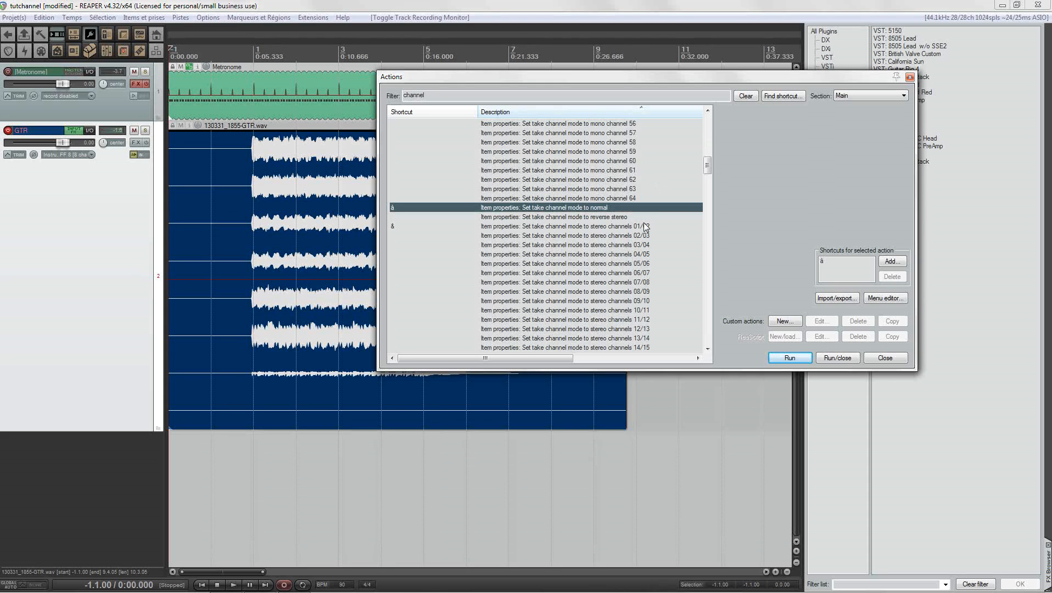
pyautogui.click(620, 227)
pyautogui.click(627, 246)
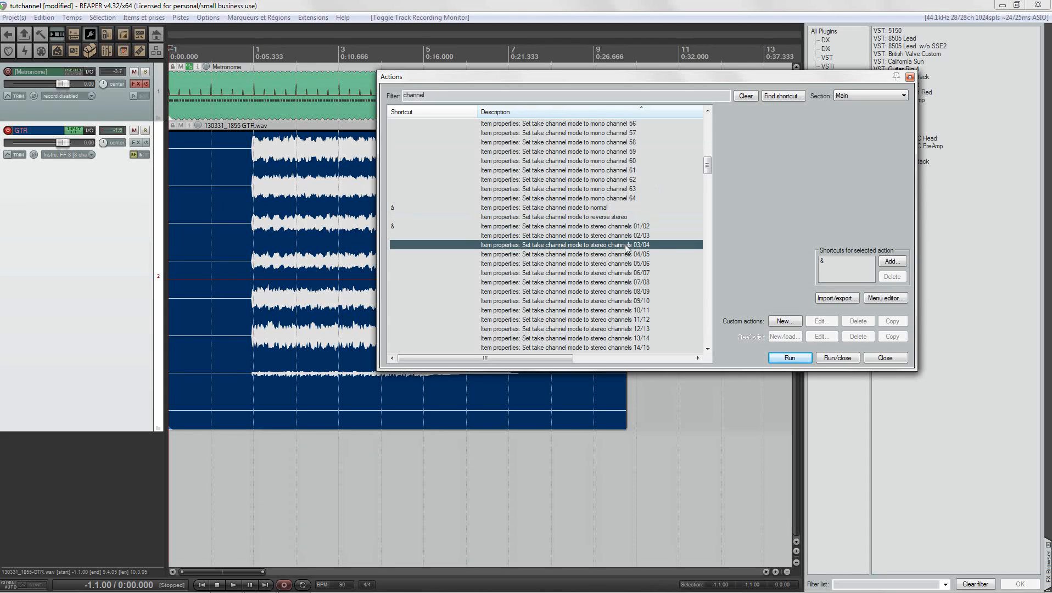
pyautogui.click(894, 261)
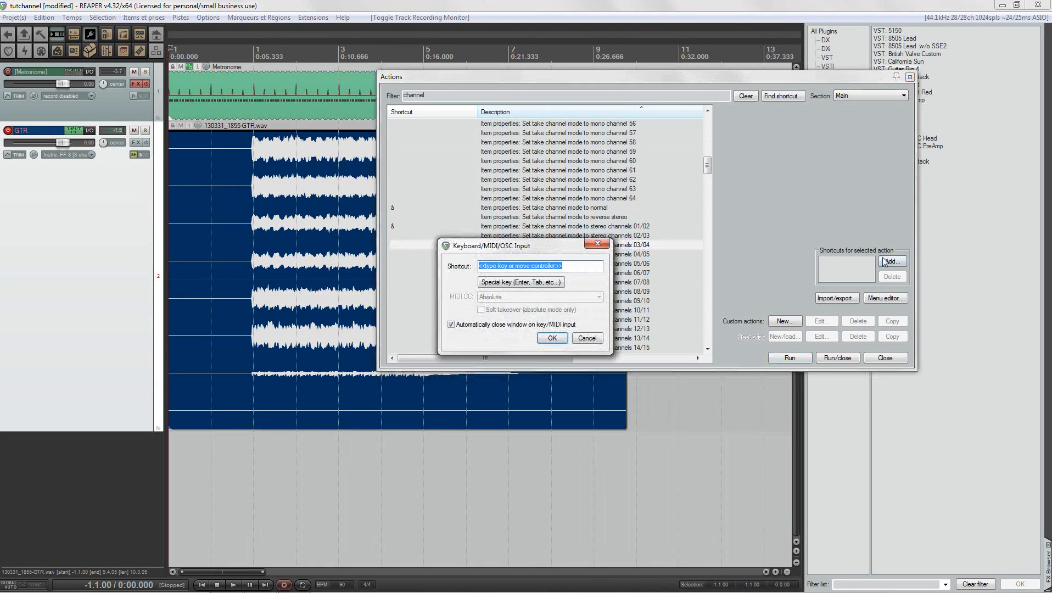
pyautogui.press('eacute')
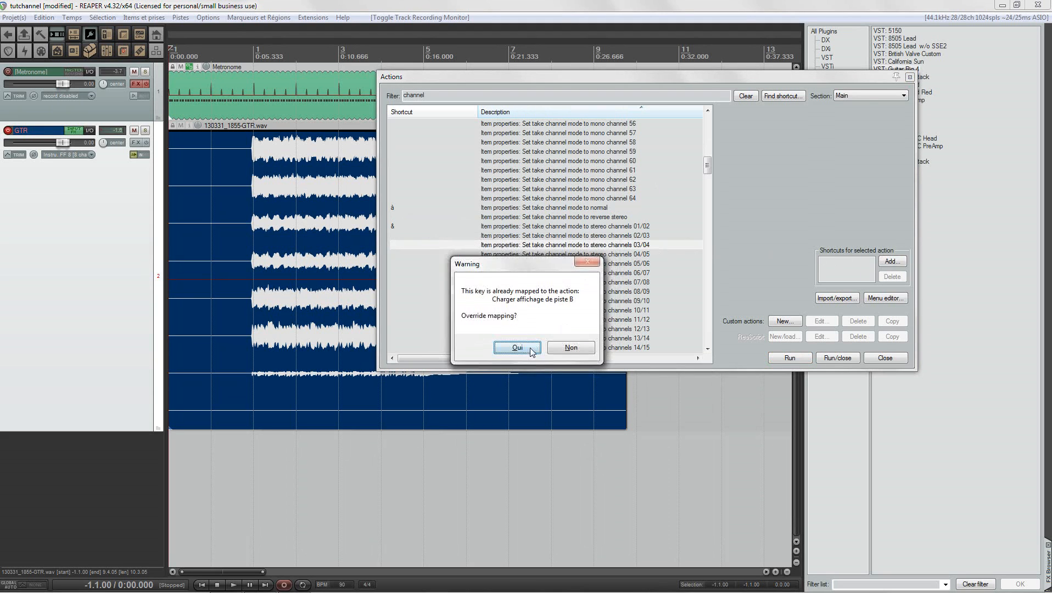
pyautogui.click(516, 349)
# Assign the shortcut " to the take channel mode action for stereo channels 05/06.
pyautogui.scroll(-3, 686, 334)
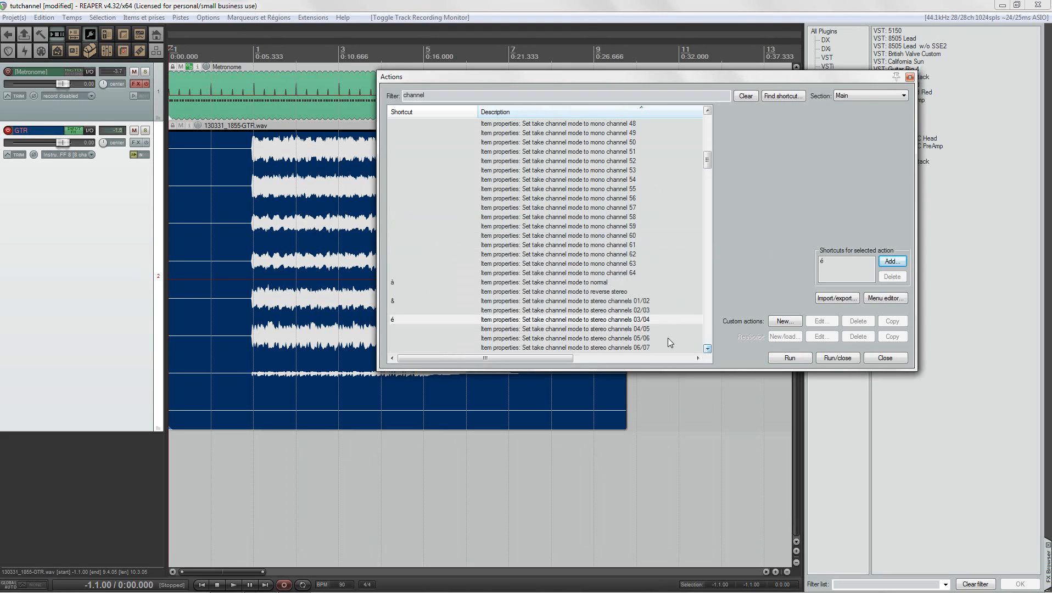
pyautogui.click(620, 337)
pyautogui.click(892, 261)
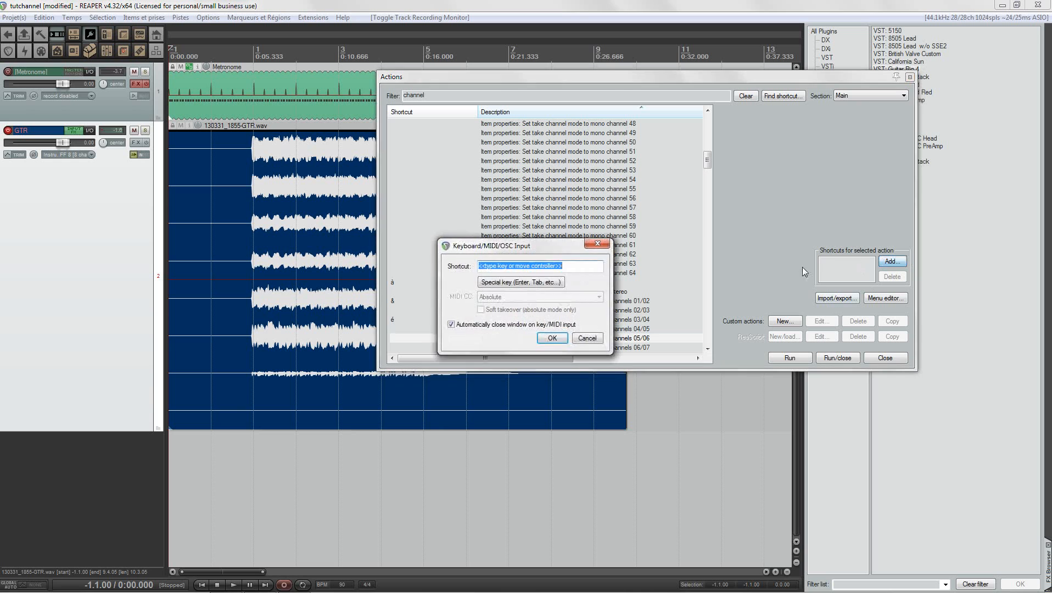
pyautogui.press('"')
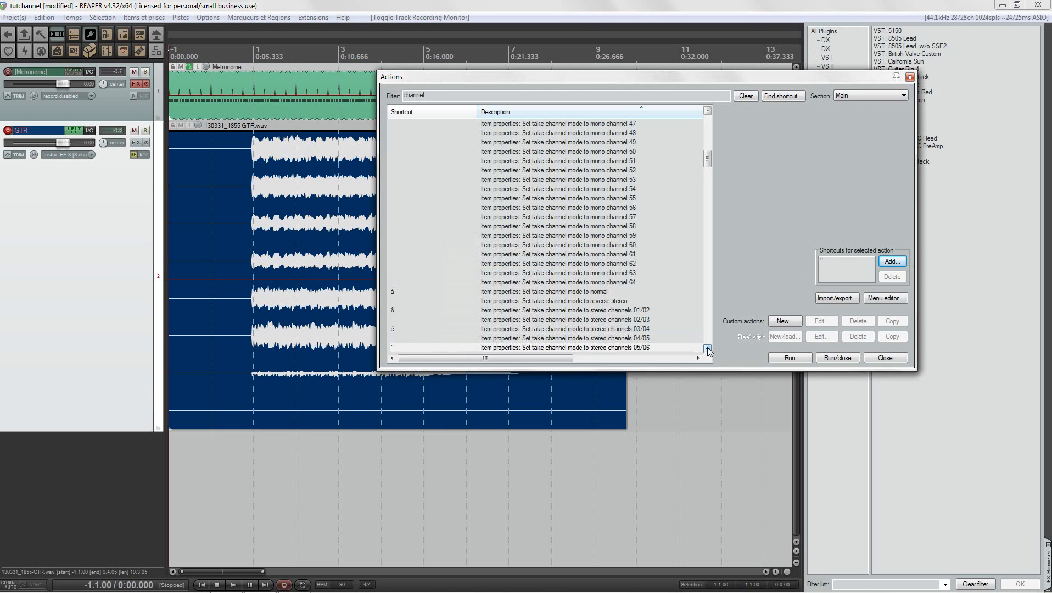
# Assign the shortcut ' to the take channel mode action for mono channel 07 and close the action list.
pyautogui.scroll(5, 707, 347)
pyautogui.moveTo(708, 149); pyautogui.dragTo(709, 122)
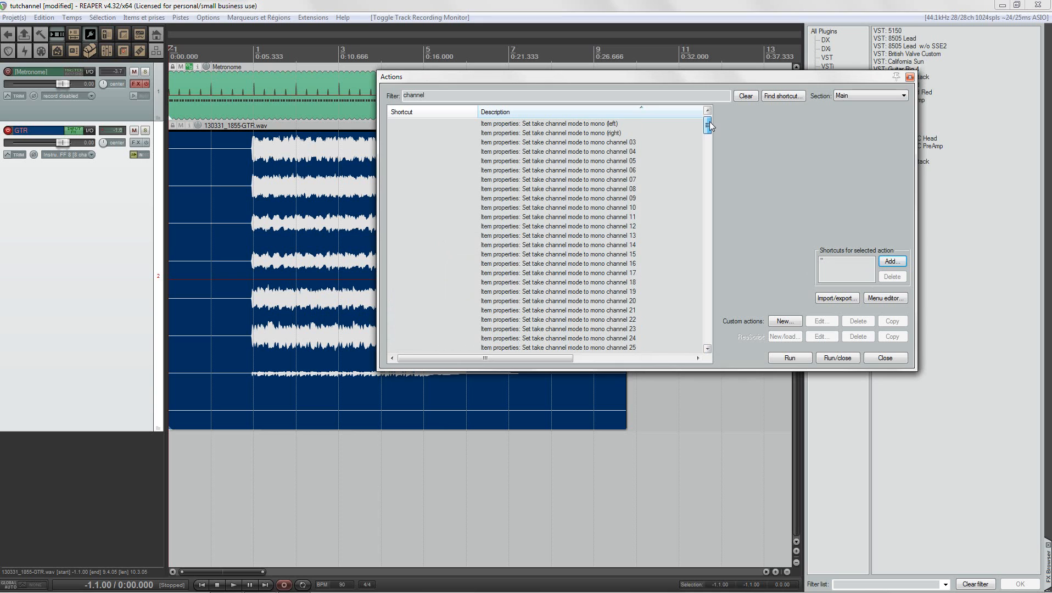
pyautogui.click(628, 181)
pyautogui.click(891, 262)
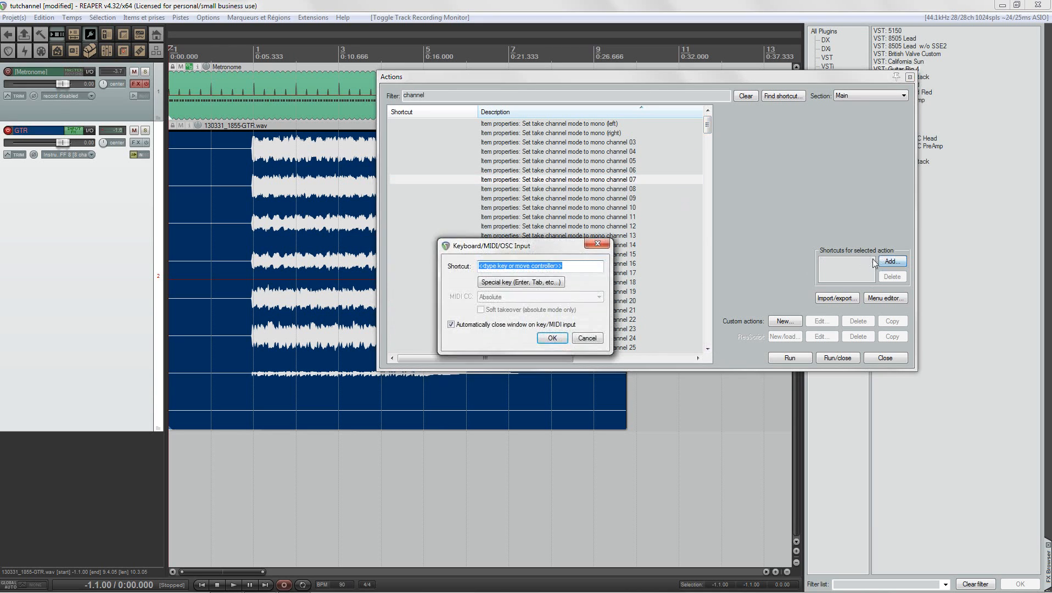
pyautogui.press('F6')
pyautogui.click(530, 347)
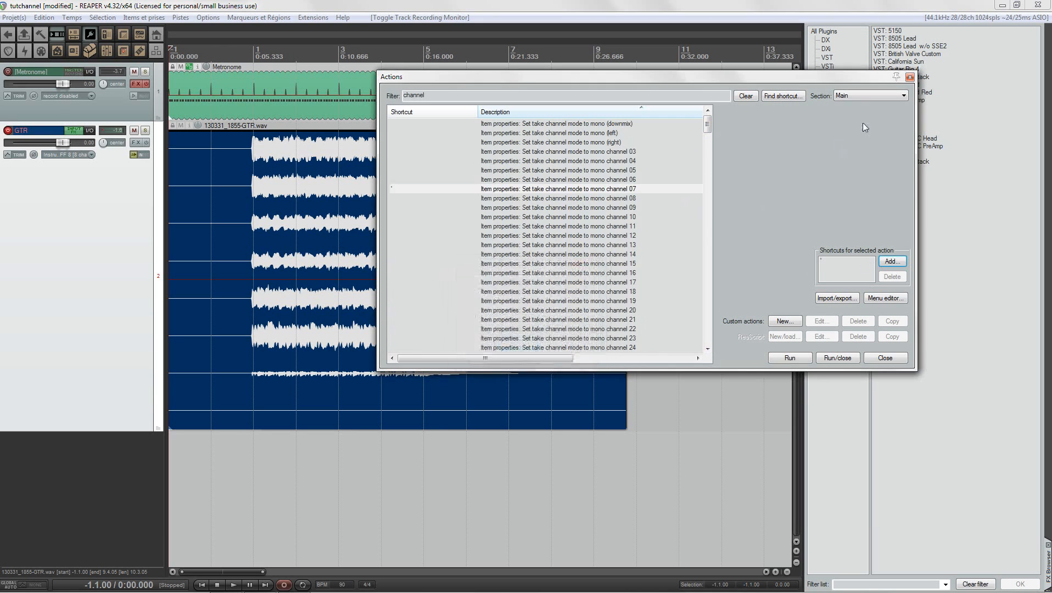
pyautogui.click(910, 77)
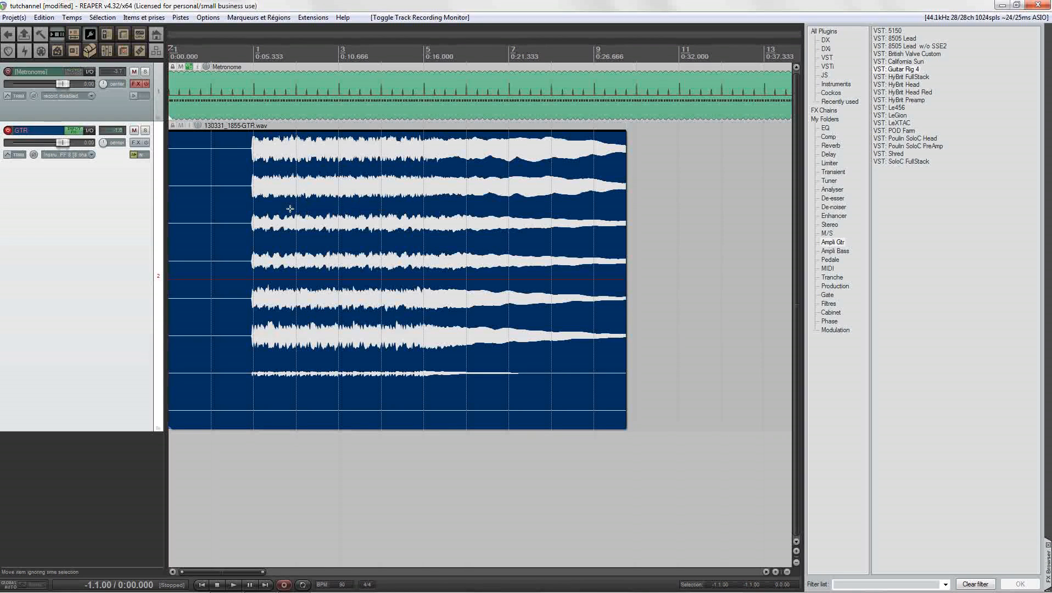
# Cycle the guitar take's channel mode through stereo 01/02, 03/04, 05/06 and mono 07, returning to the full multichannel view.
pyautogui.press('F6')
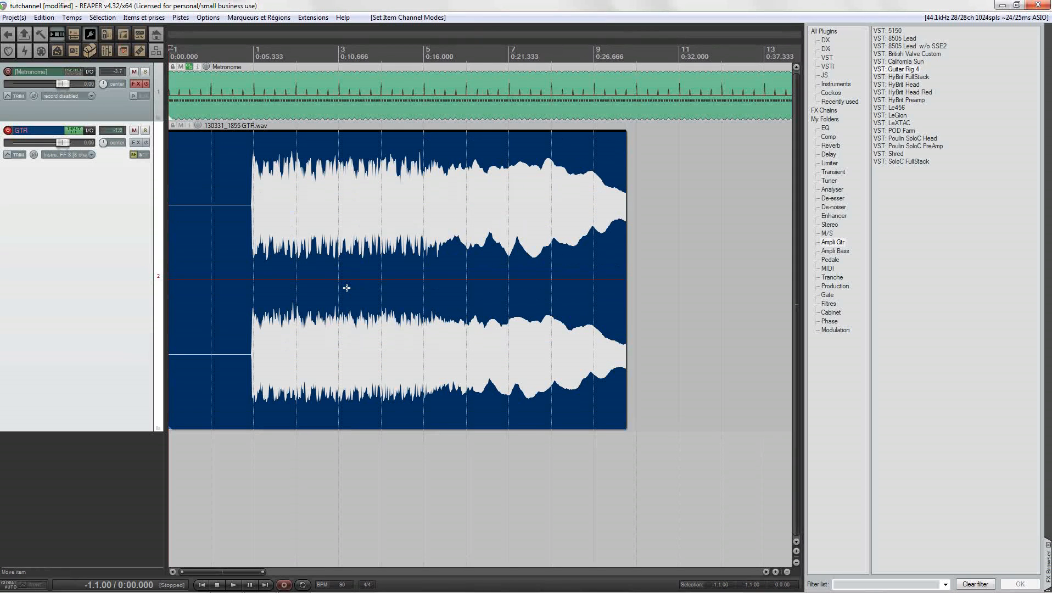
pyautogui.press('F6')
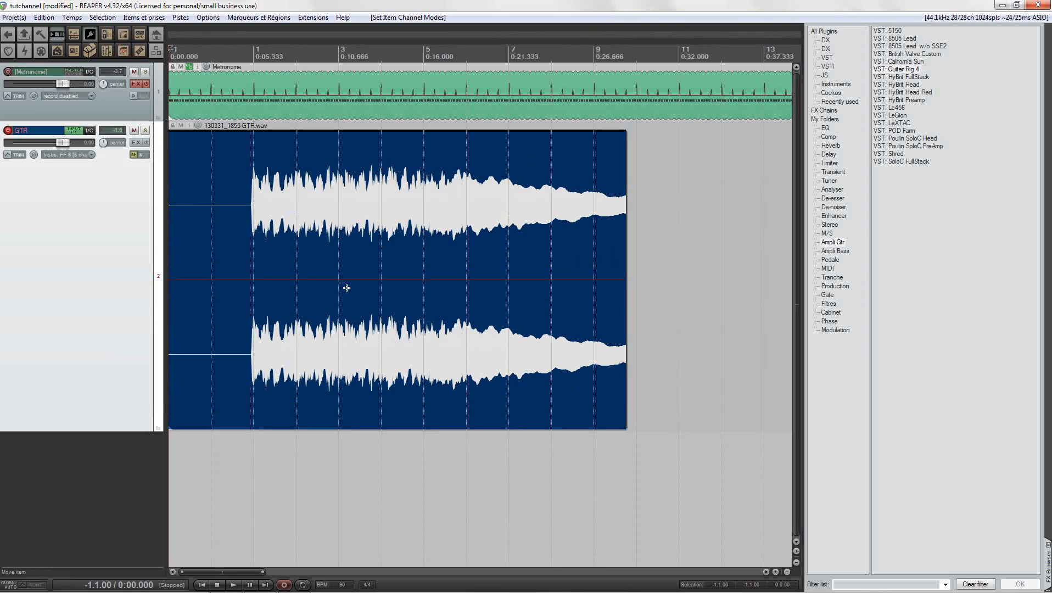
pyautogui.press('F6')
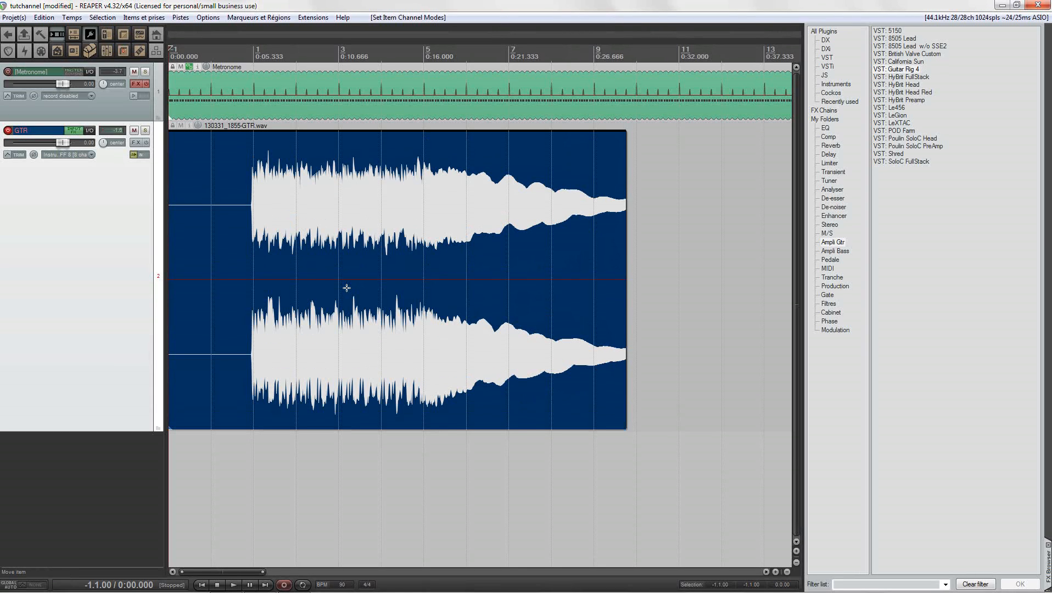
pyautogui.press('F6')
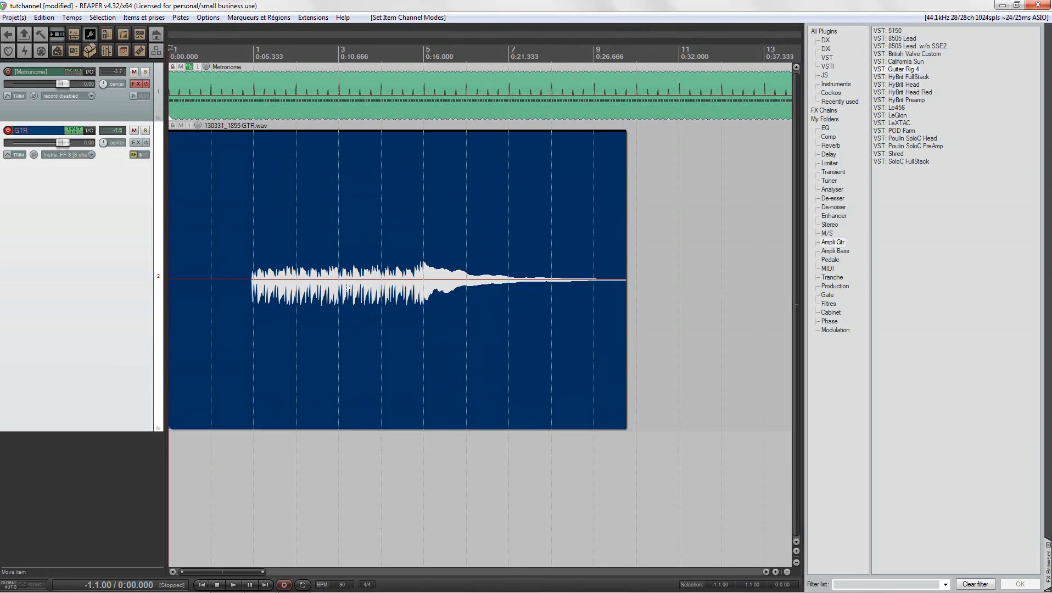
pyautogui.press('F6')
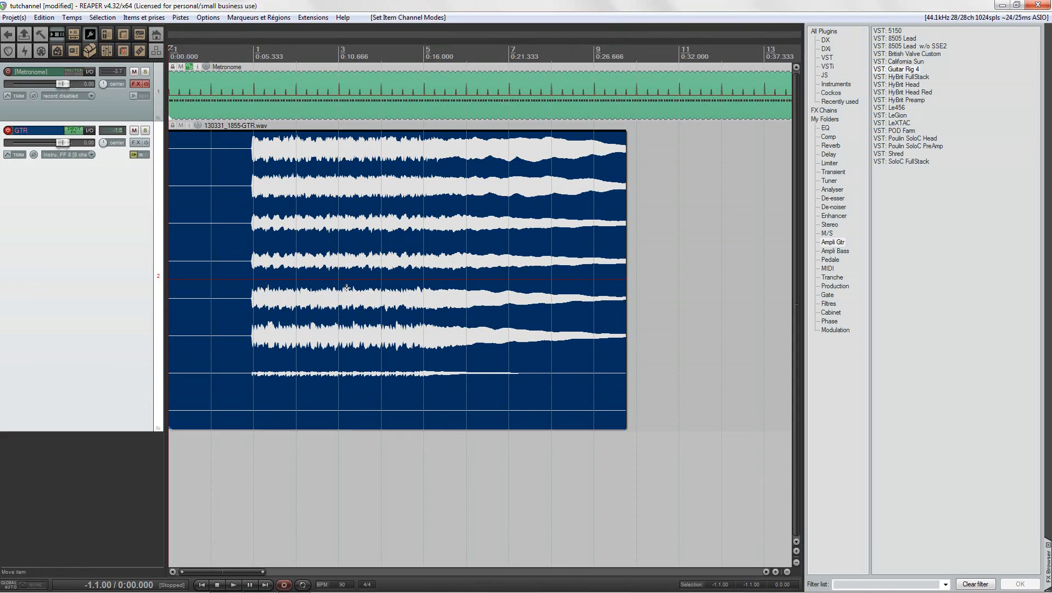
# Make the GTR track taller and switch the take's channel mode to stereo 05/06 and on to mono channel 07.
pyautogui.scroll(3, 316, 274)
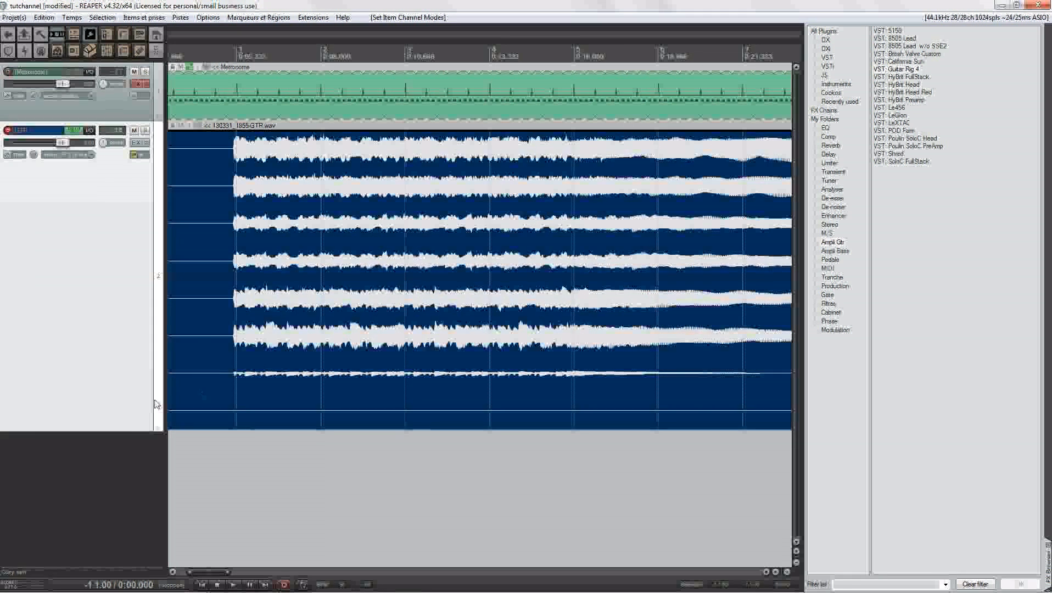
pyautogui.moveTo(134, 430); pyautogui.dragTo(134, 530)
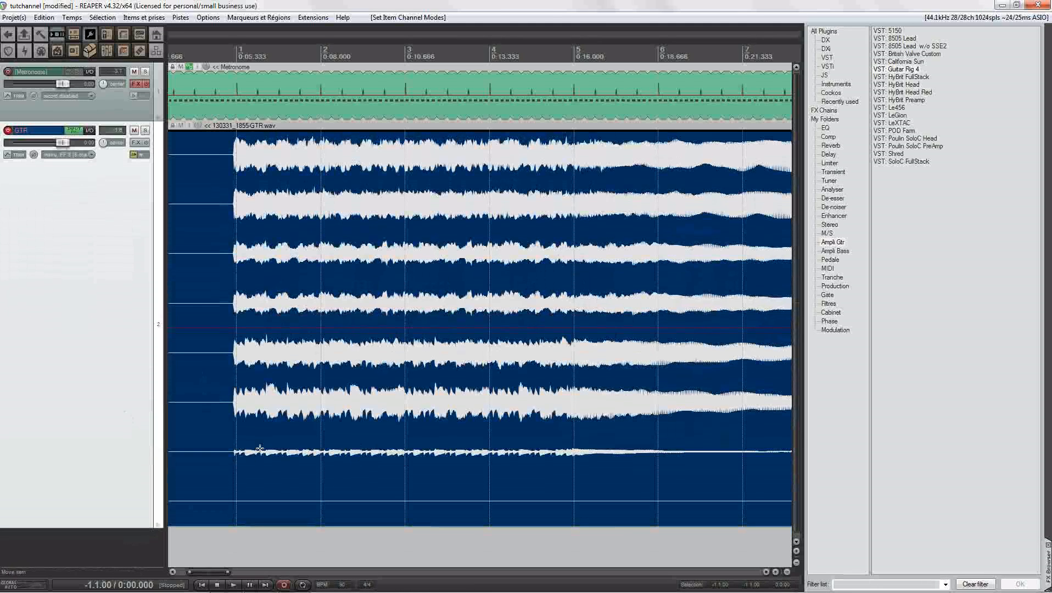
pyautogui.hotkey('ctrl', 'z')
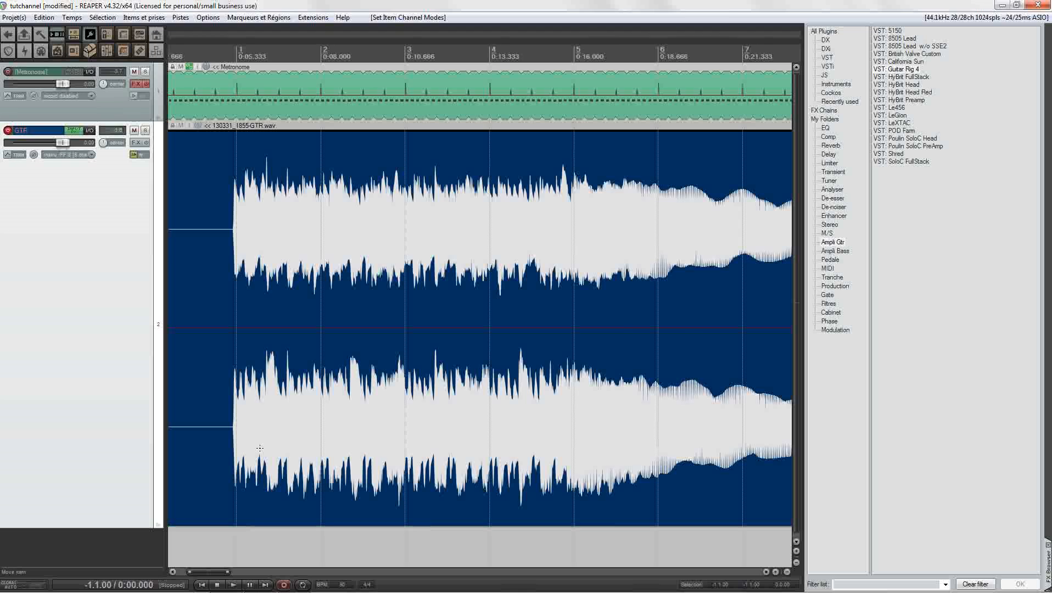
pyautogui.hotkey('ctrl', 'z')
# Split the guitar item at 2.1.13 and 2.1.39, and stretch the short middle piece by moving the edge it shares with the following item later.
pyautogui.scroll(5, 300, 366)
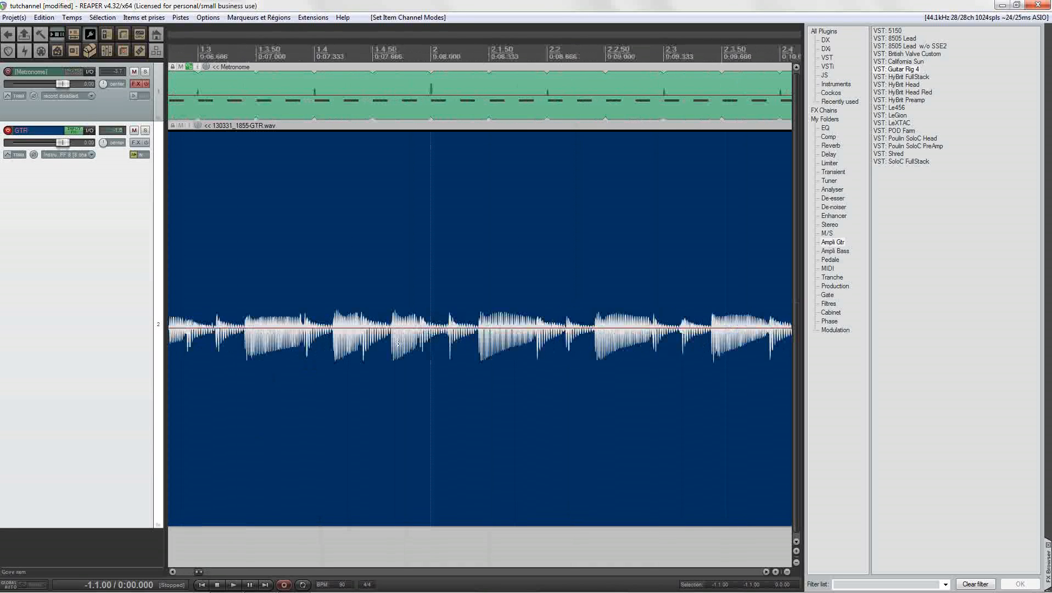
pyautogui.click(452, 326)
pyautogui.keyDown('alt'); pyautogui.click(453, 326); pyautogui.keyUp('alt')
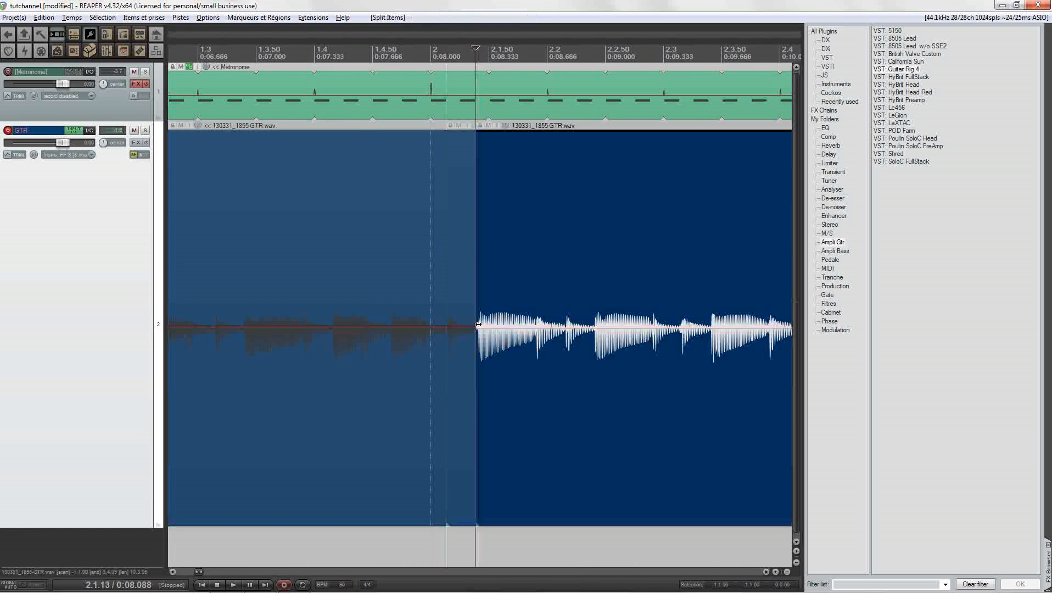
pyautogui.keyDown('alt'); pyautogui.click(475, 324); pyautogui.keyUp('alt')
pyautogui.moveTo(475, 324); pyautogui.dragTo(493, 343)
# Check the stretched section in each channel mode, switching the split takes among stereo 01/02, 03/04, 05/06 and mono 07.
pyautogui.scroll(-4, 502, 327)
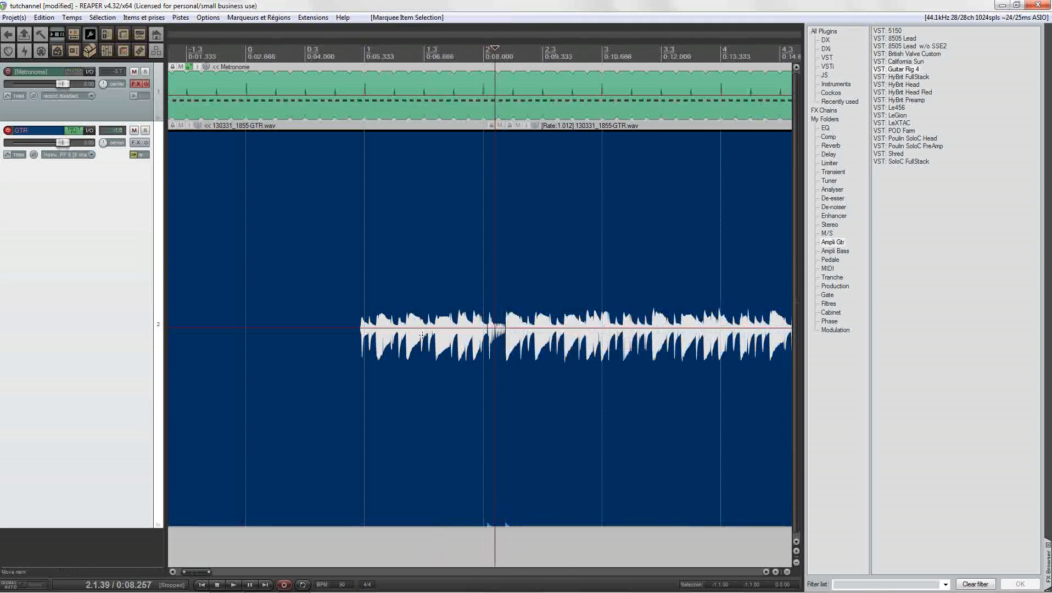
pyautogui.scroll(-2, 492, 343)
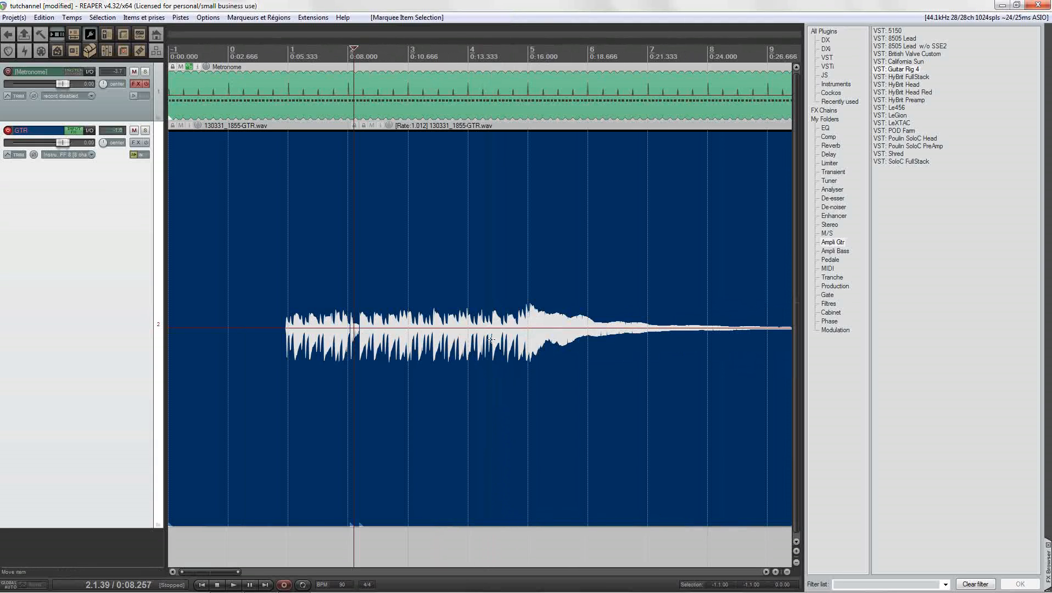
pyautogui.hotkey('ctrl', 'shift', 'm')
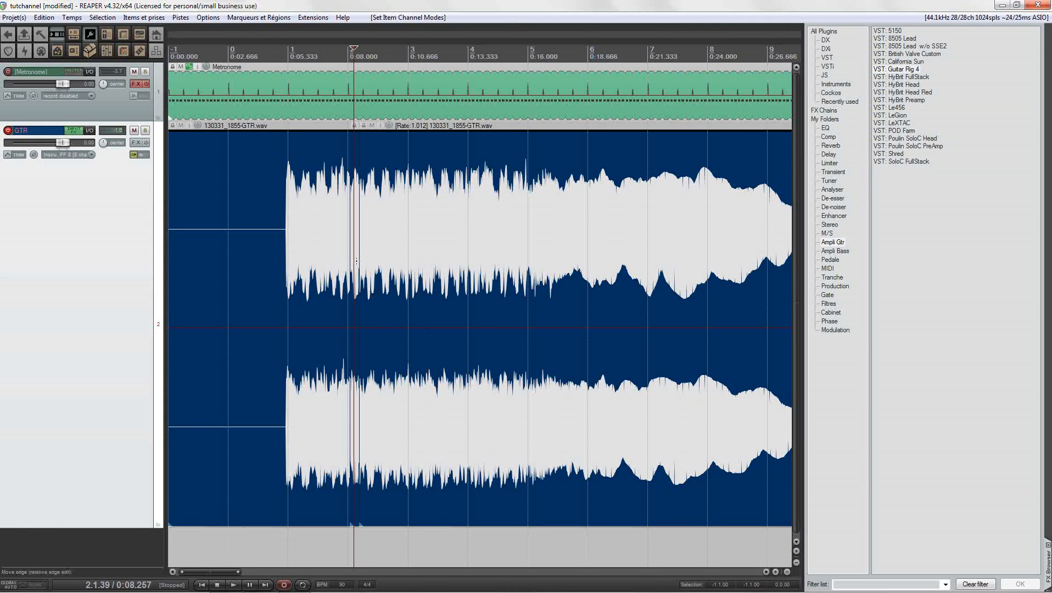
pyautogui.scroll(7, 352, 249)
pyautogui.scroll(-4, 325, 245)
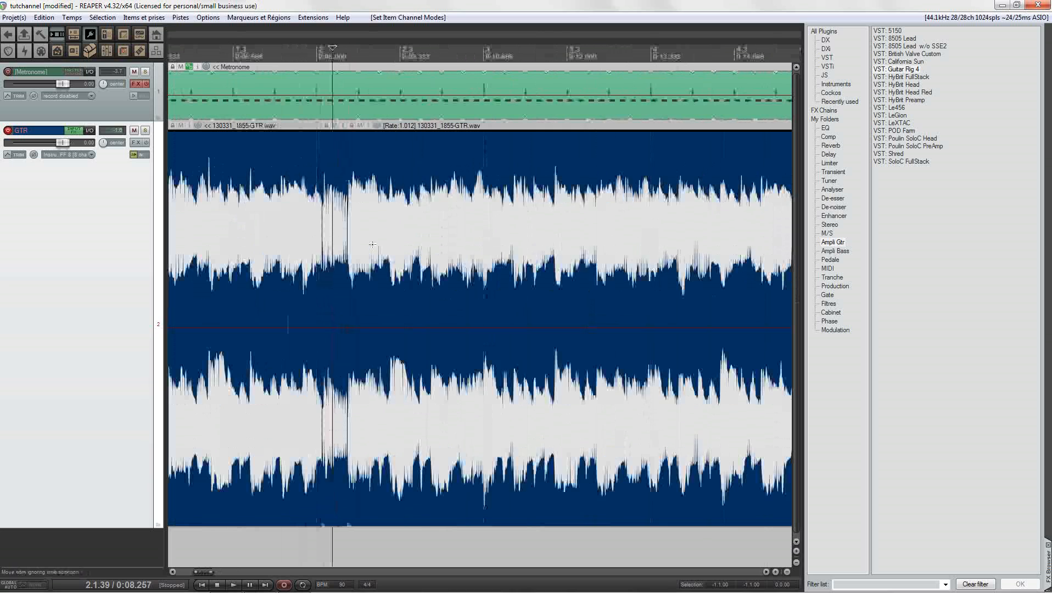
pyautogui.hotkey('ctrl', 'shift', 'm')
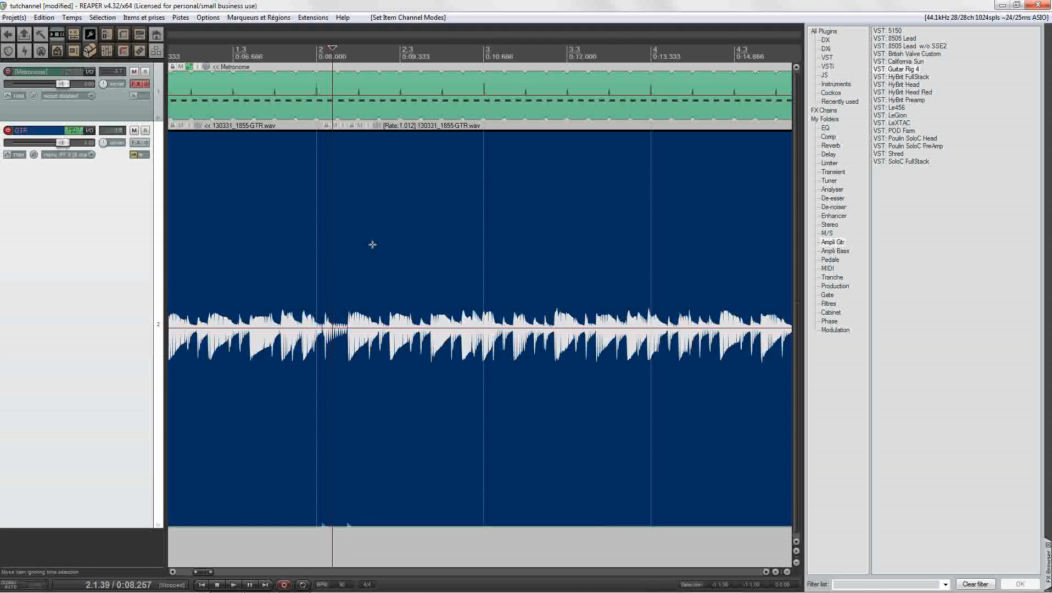
pyautogui.hotkey('ctrl', 'shift', 'm')
pyautogui.hotkey('ctrl', 'shift', 'm')
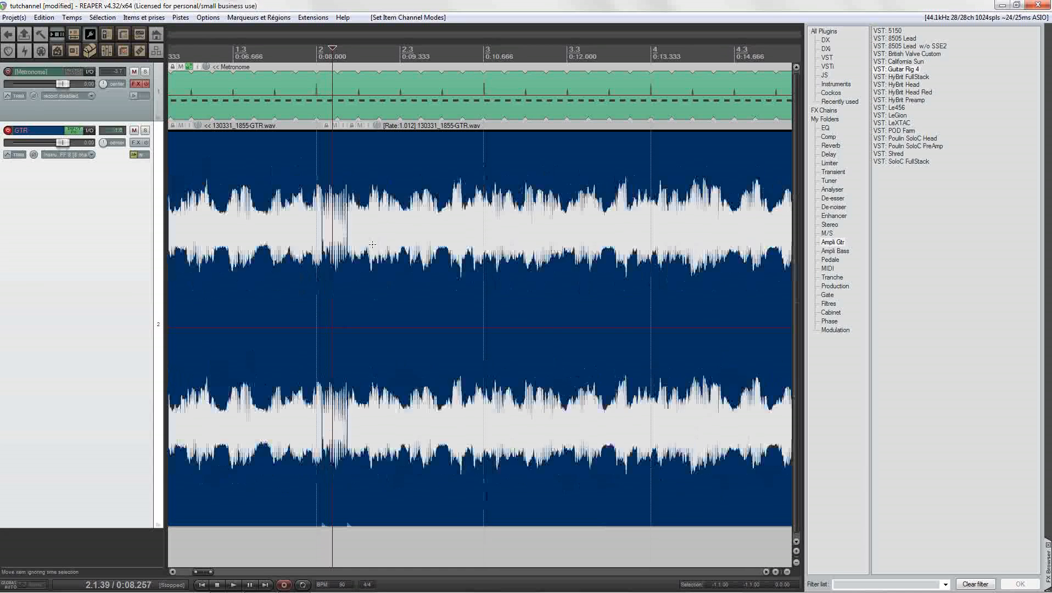
pyautogui.hotkey('ctrl', 'shift', 'm')
pyautogui.hotkey('ctrl', 'shift', 'm')
pyautogui.hotkey('ctrl', 'shift', 'm')
pyautogui.hotkey('ctrl', 'shift', 'm')
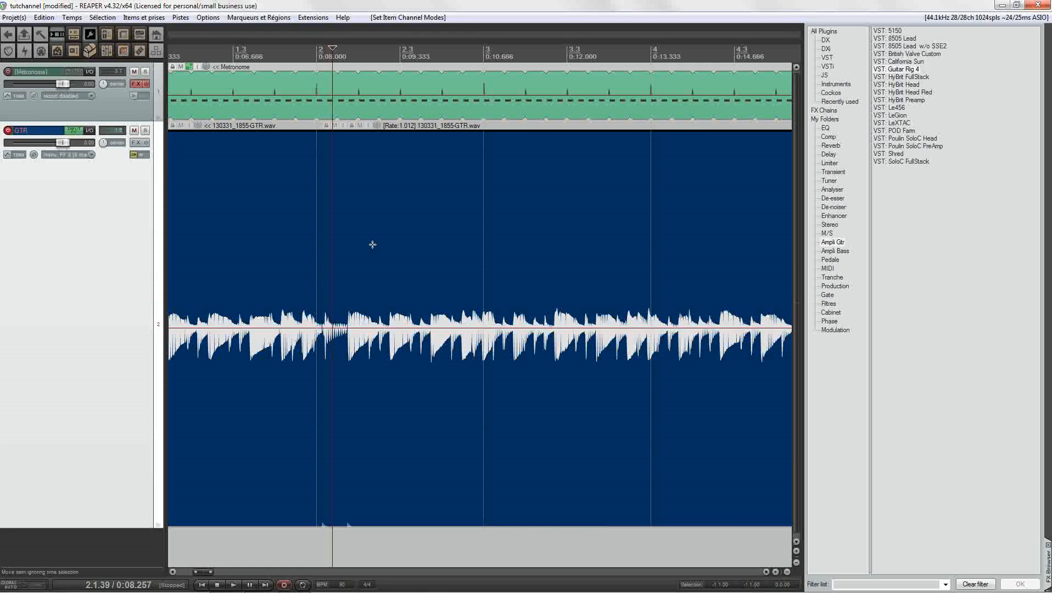
pyautogui.hotkey('ctrl', 'shift', 'm')
pyautogui.hotkey('ctrl', 'shift', 'm')
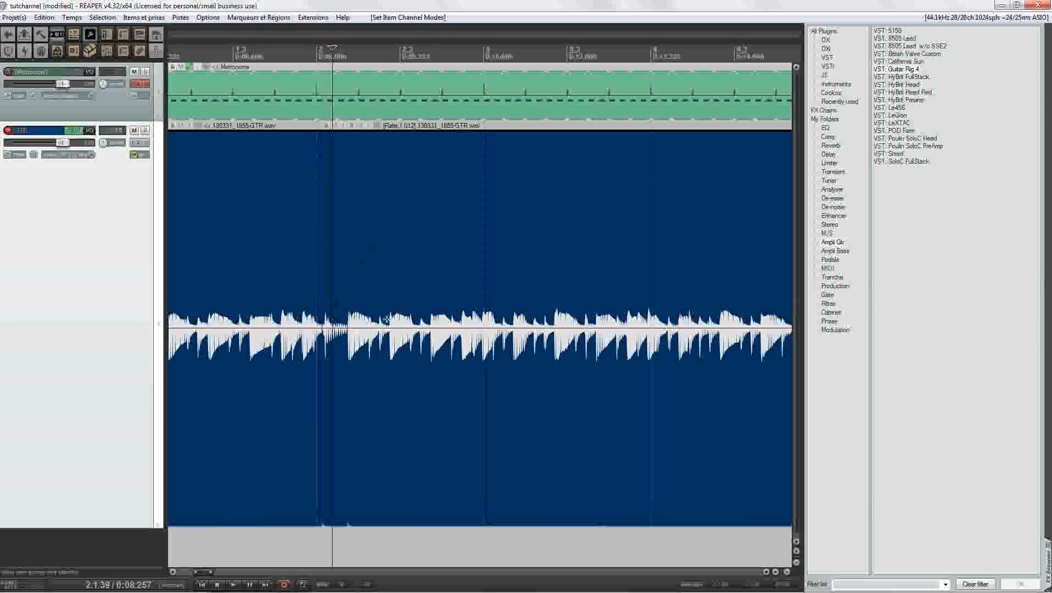
pyautogui.hotkey('ctrl', 'shift', 'm')
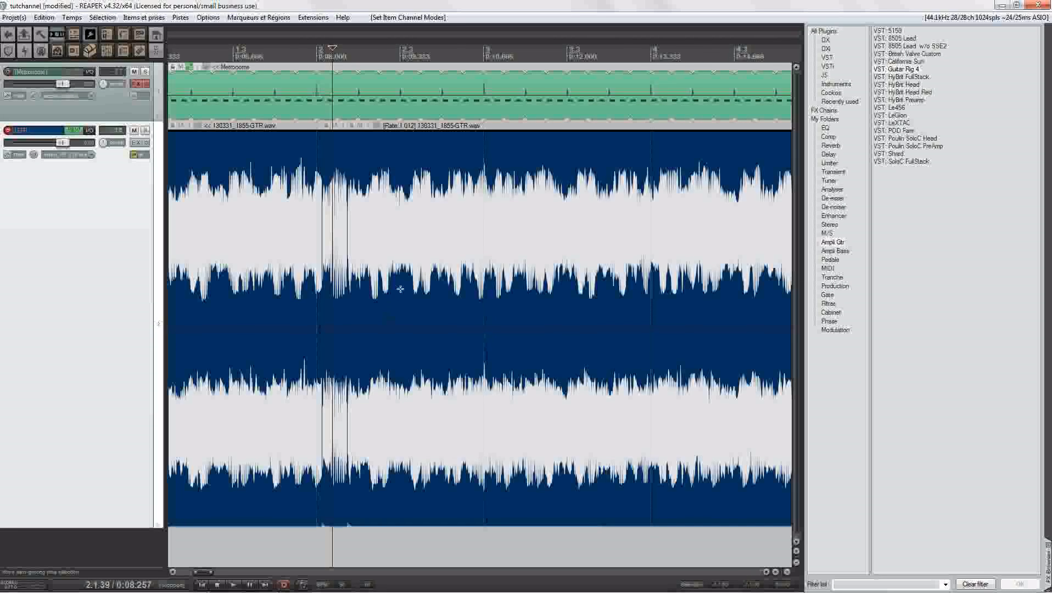